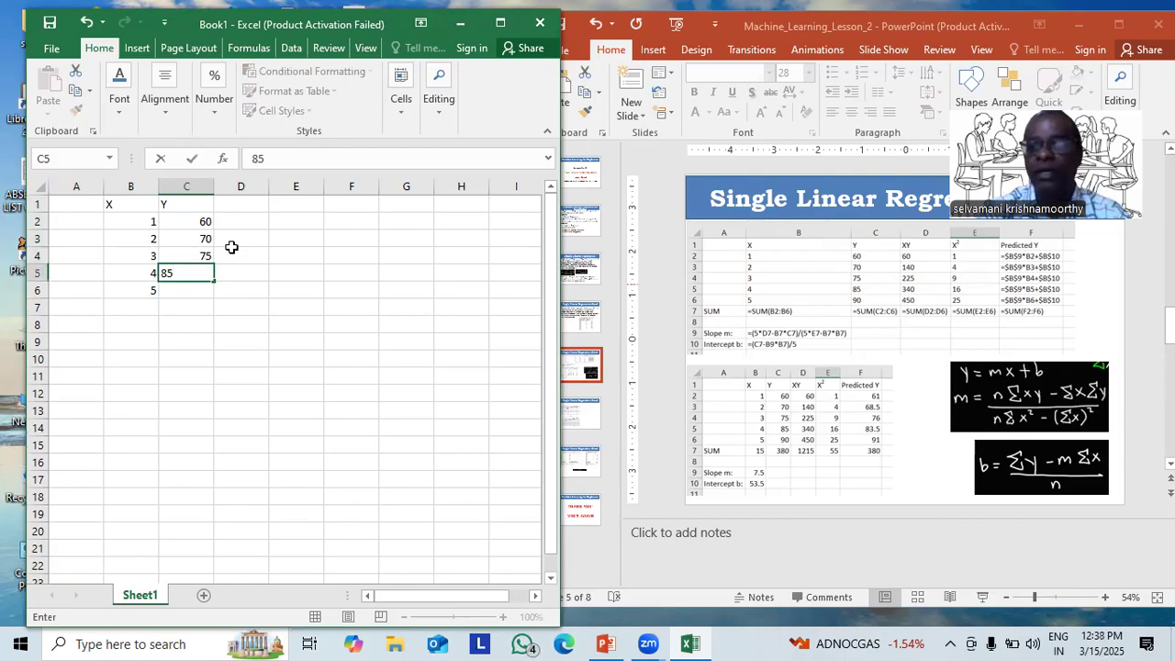
Step: Complete the Y column with 85 in C5 and 90 in C6
key("Return")
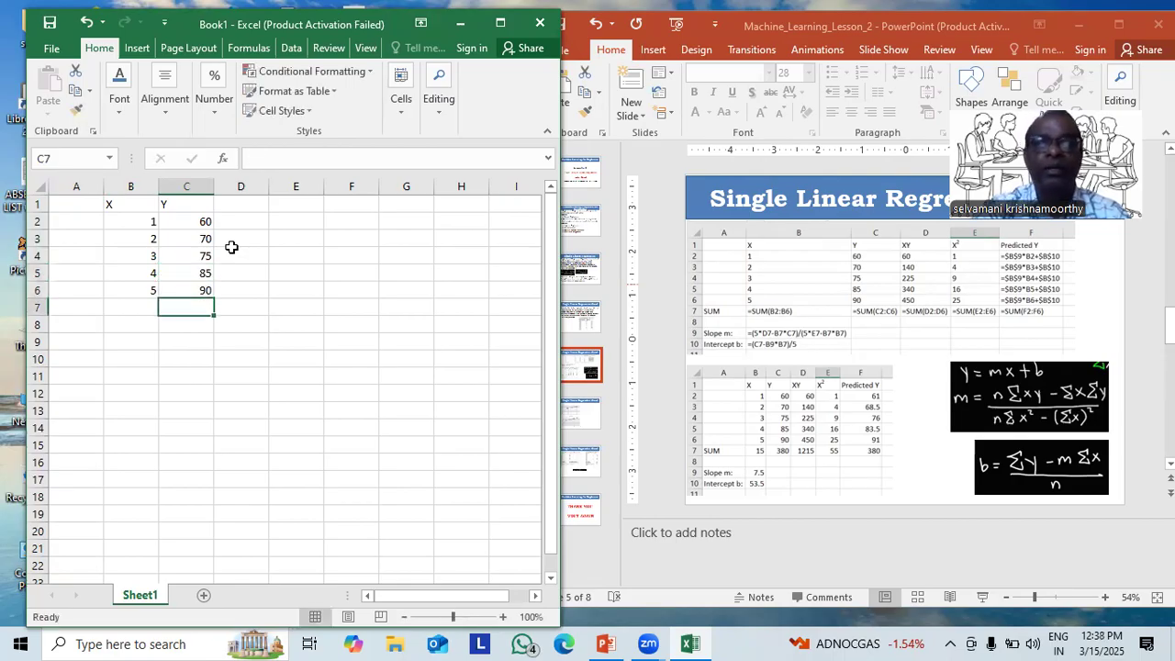
Step: Switch to PowerPoint, review the hours and marks problem on slide 4, and return to slide 5
left_click(591, 328)
left_click(587, 323)
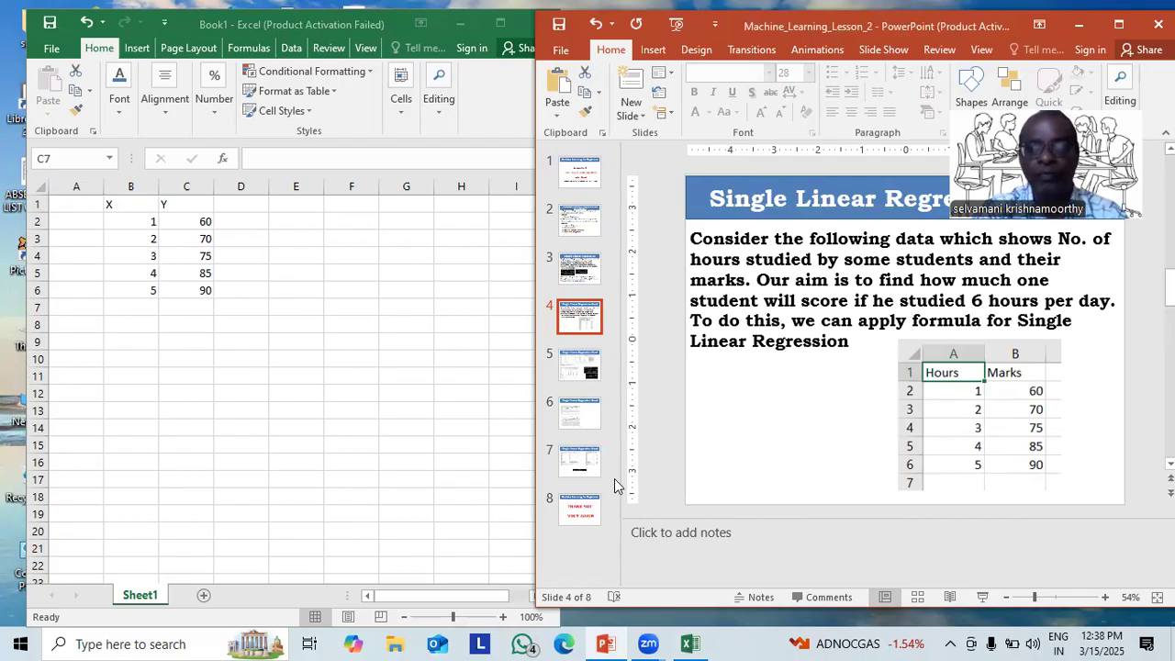
left_click(575, 369)
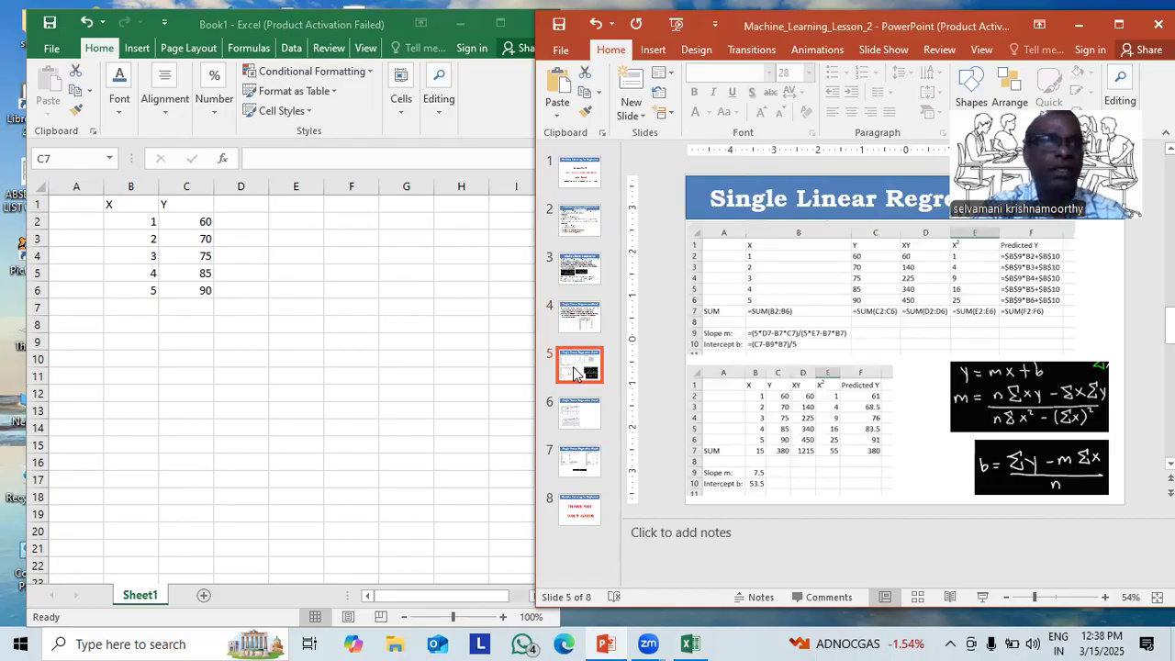
Step: Switch back to Excel and enter the column heading XY in cell D1
left_click(236, 205)
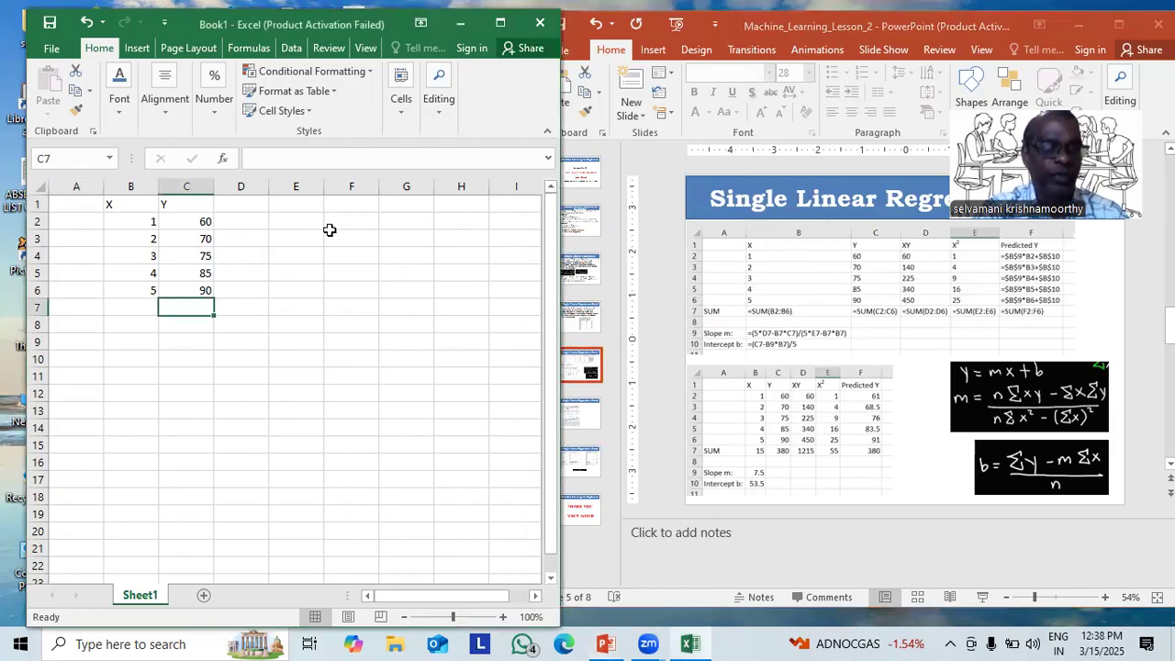
left_click(255, 204)
type("xy")
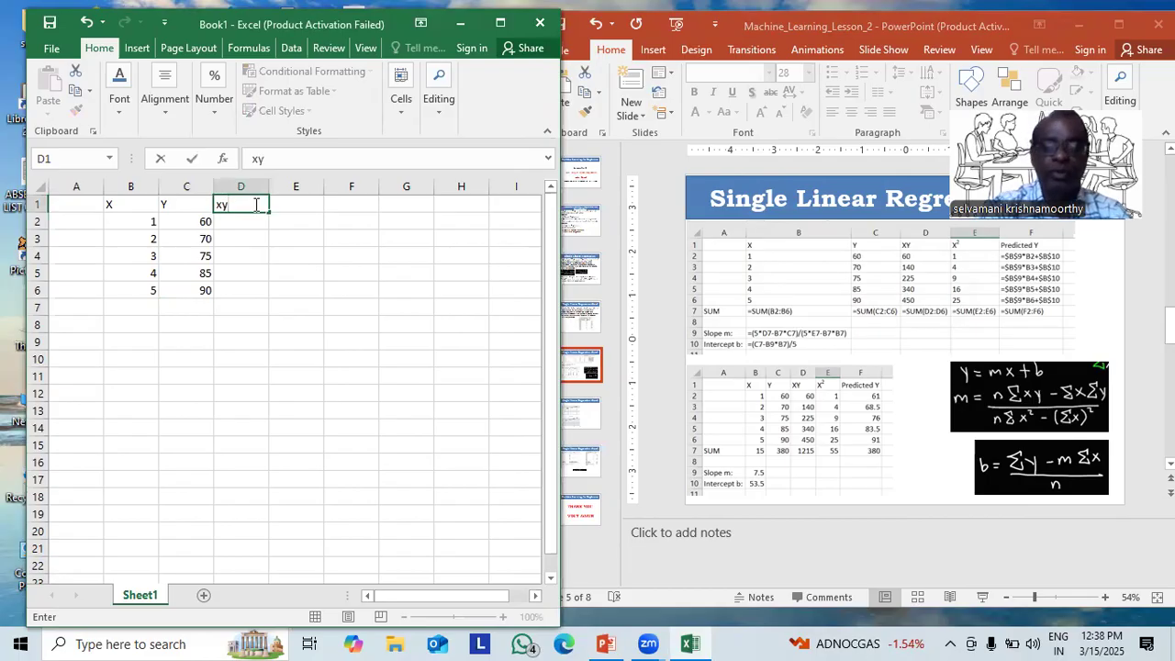
key("BackSpace")
key("BackSpace")
type("XY")
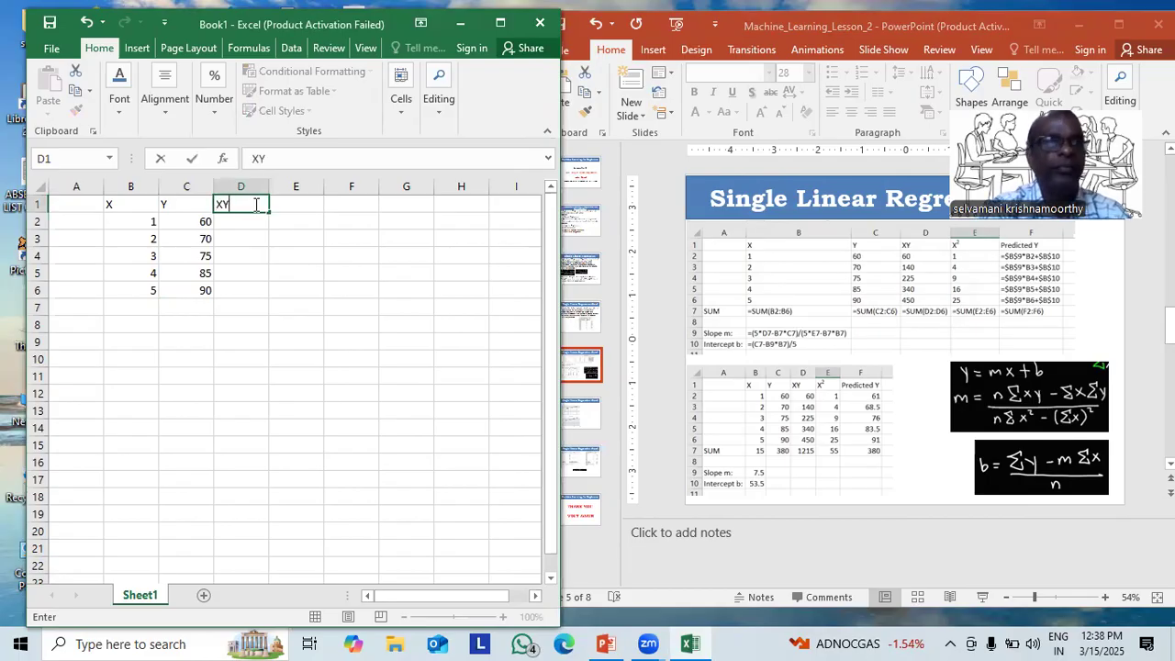
key("Return")
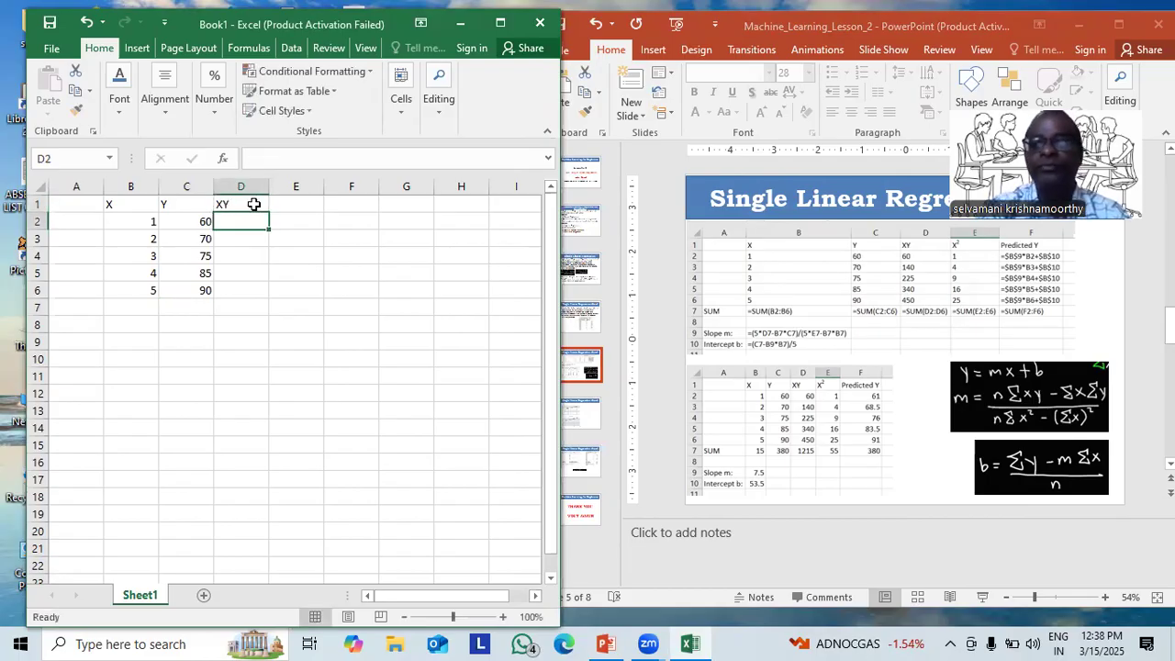
Step: Calculate the XY product in D2 with =B2*C2 and fill the formula down to D6
type("=")
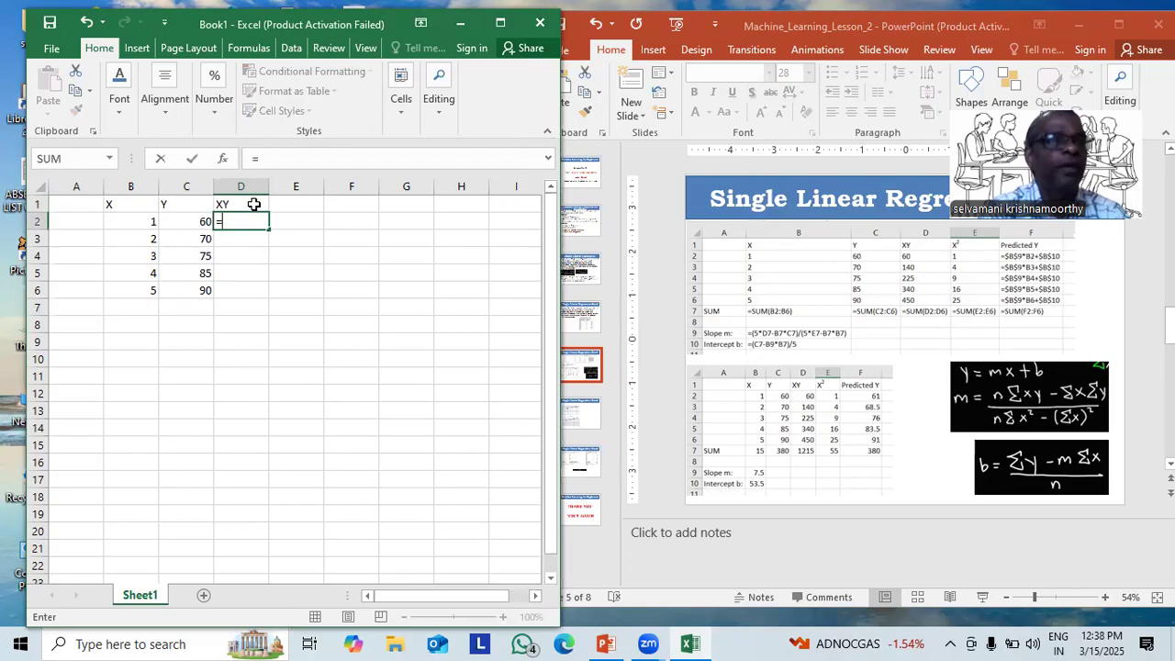
type("B2")
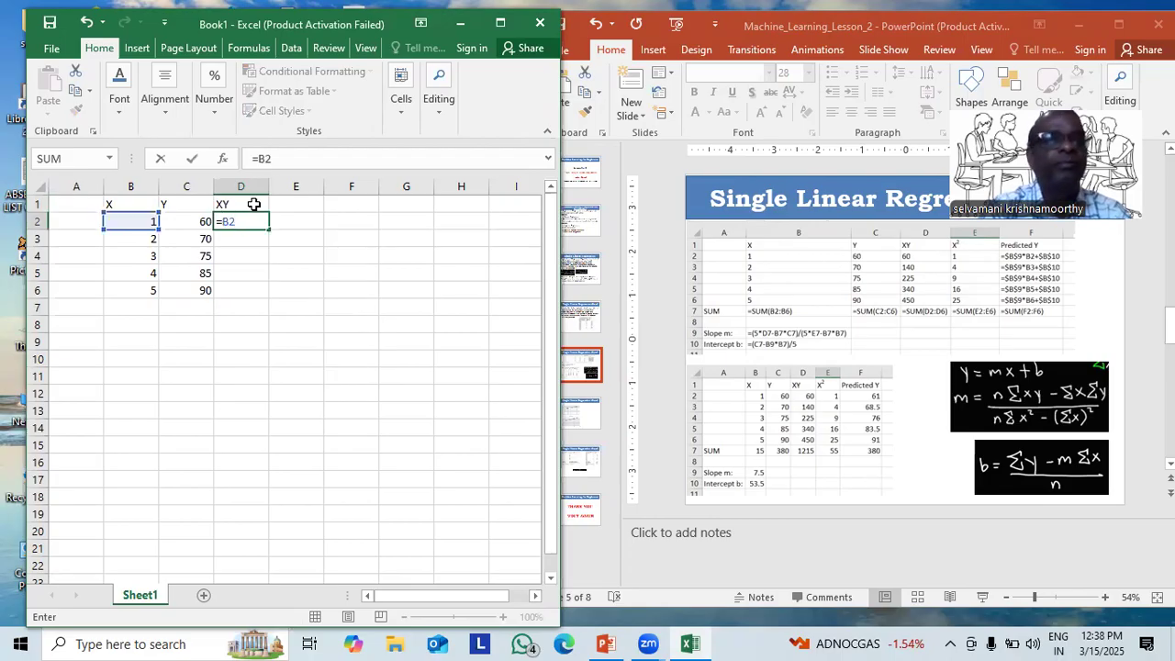
type("*C2")
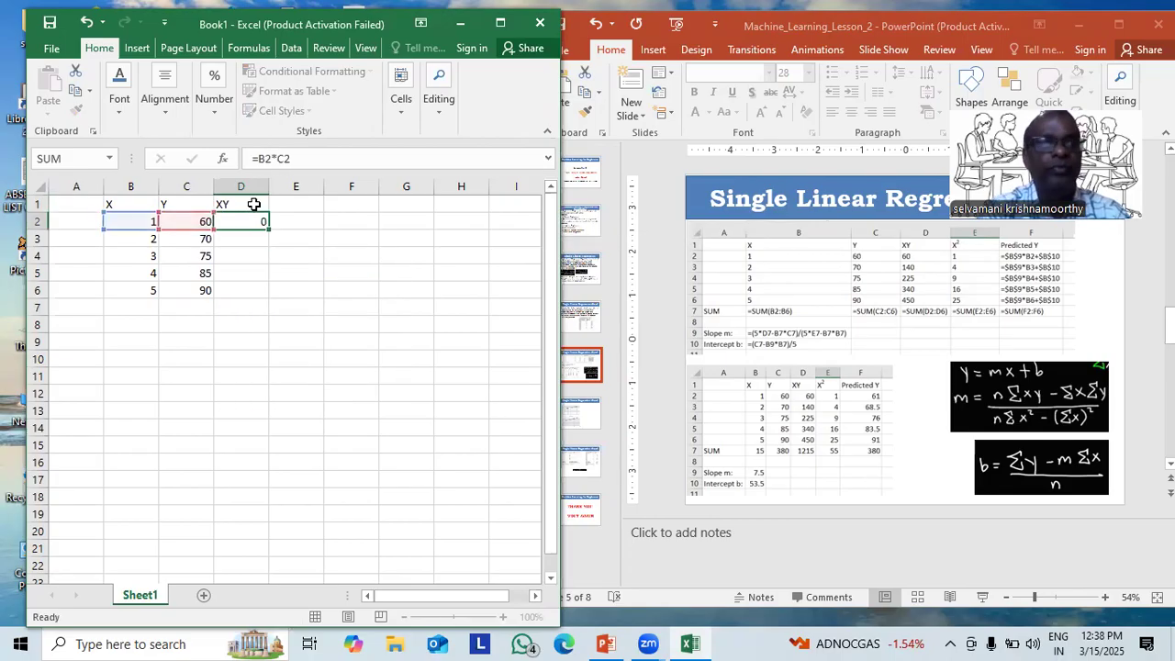
key("Return")
left_click(243, 225)
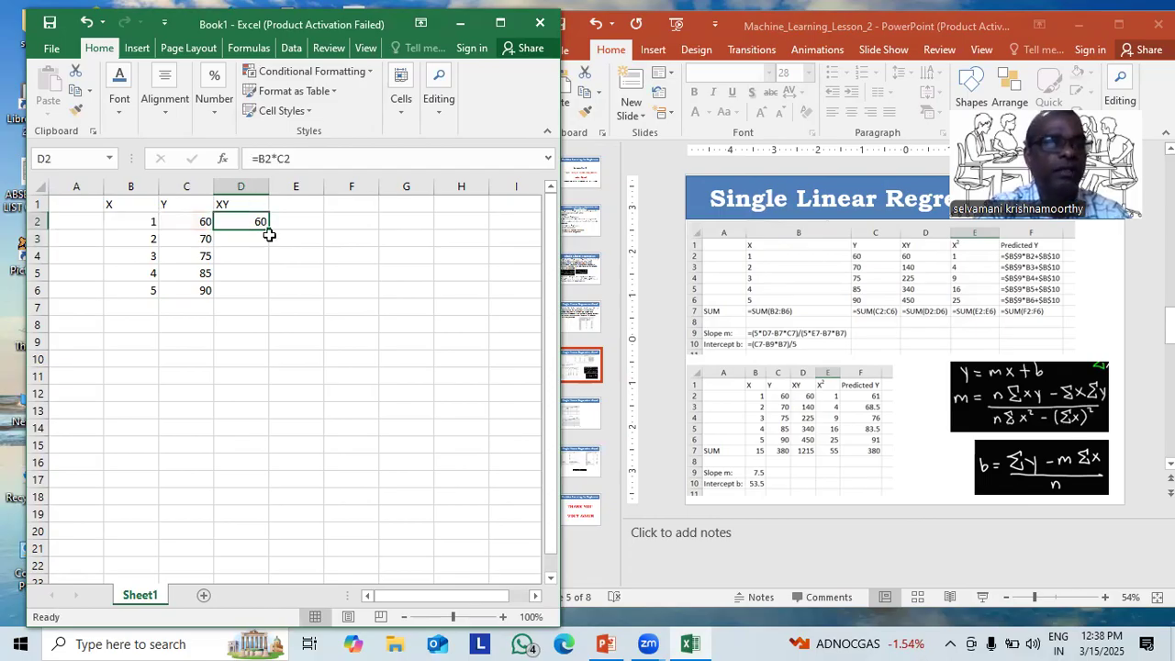
left_click_drag(269, 231, 264, 295)
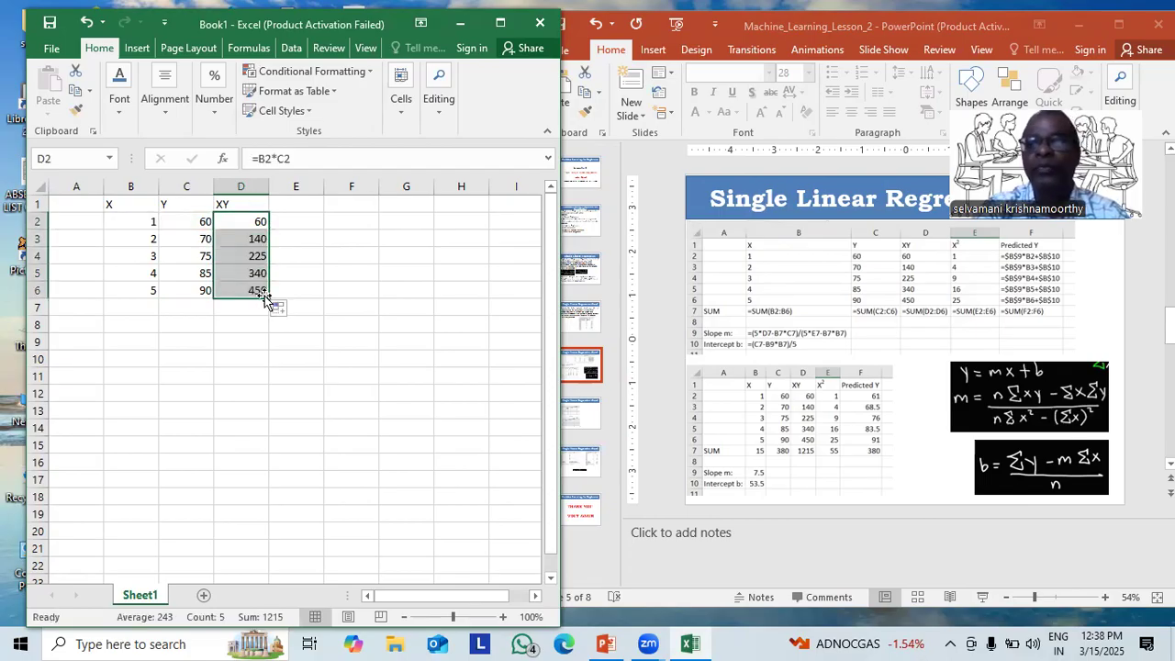
Step: Enter the column heading X2 in cell E1
left_click(303, 206)
type("X")
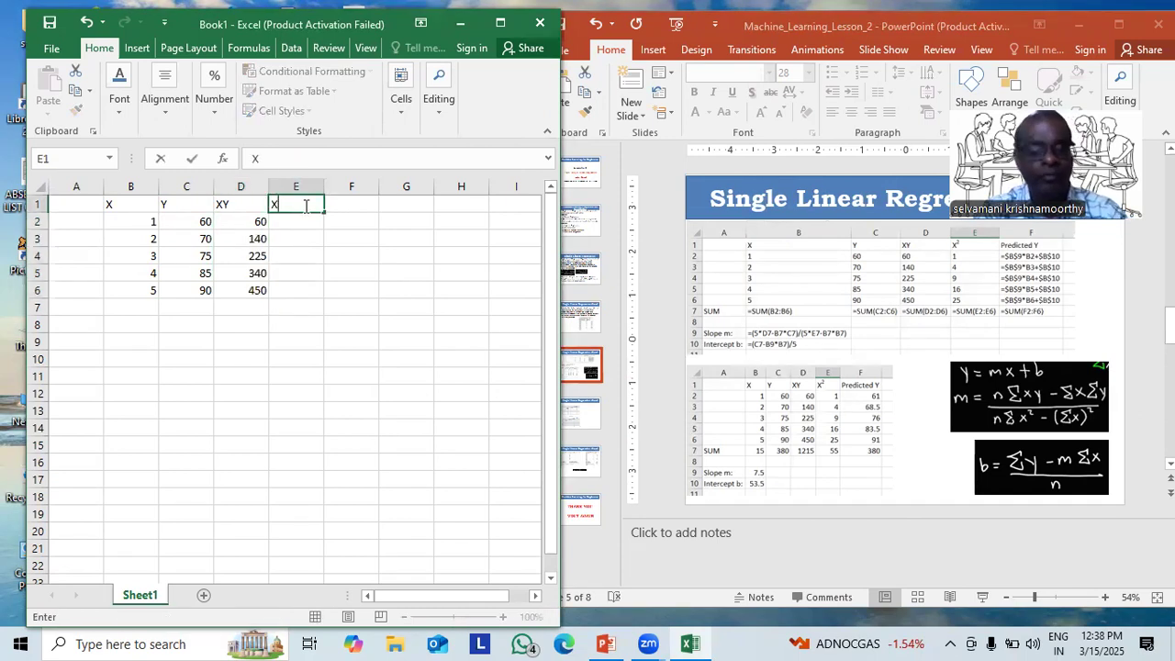
type("2")
key("Return")
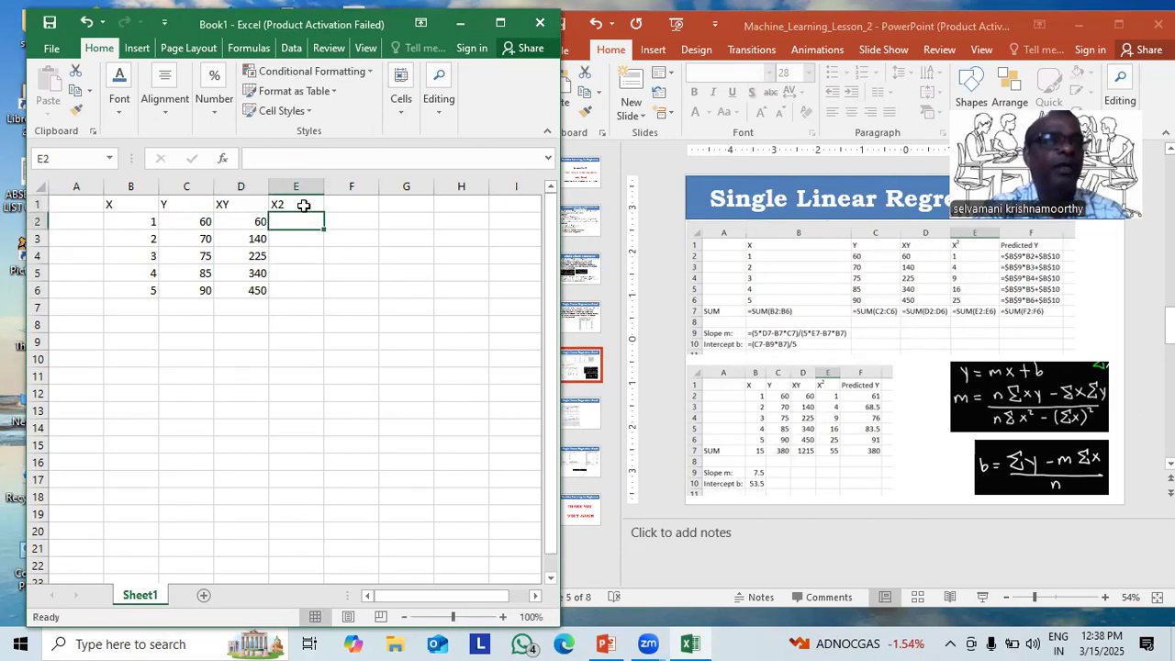
Step: Format the 2 in the E1 heading as superscript
double_click(303, 206)
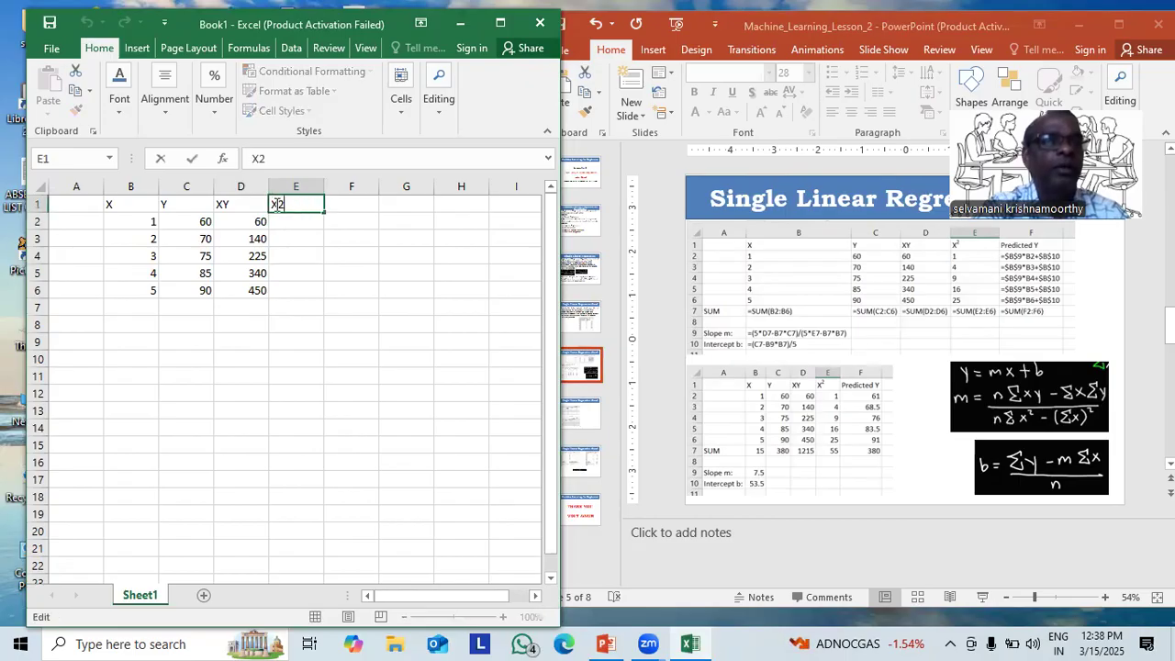
left_click_drag(284, 205, 277, 204)
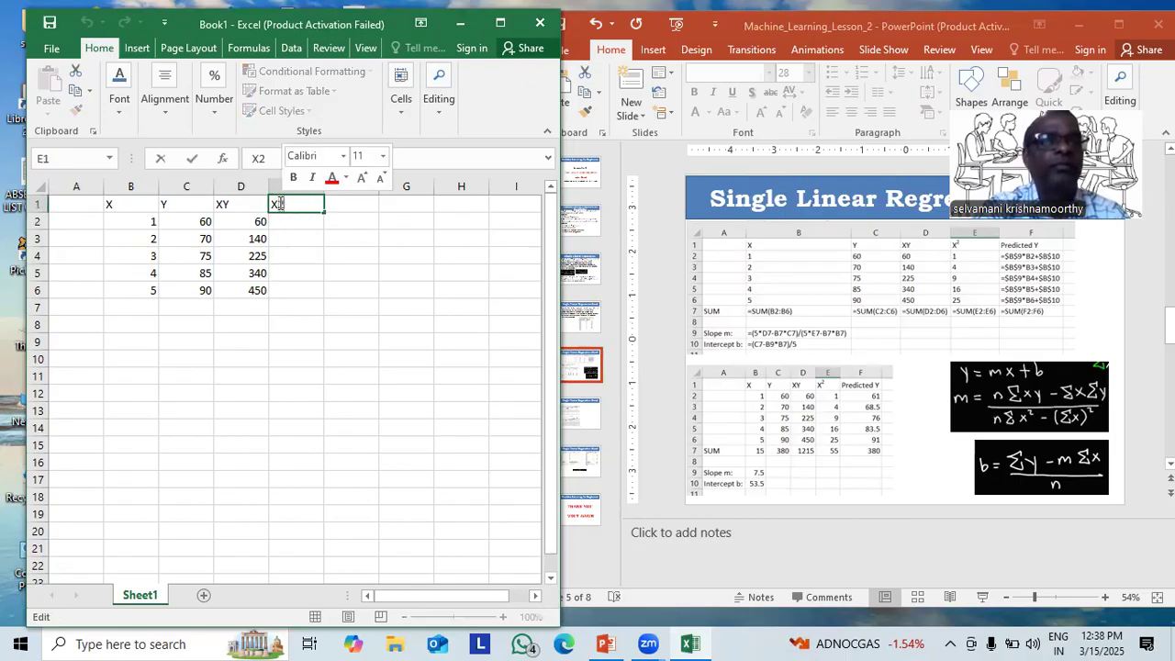
right_click(280, 204)
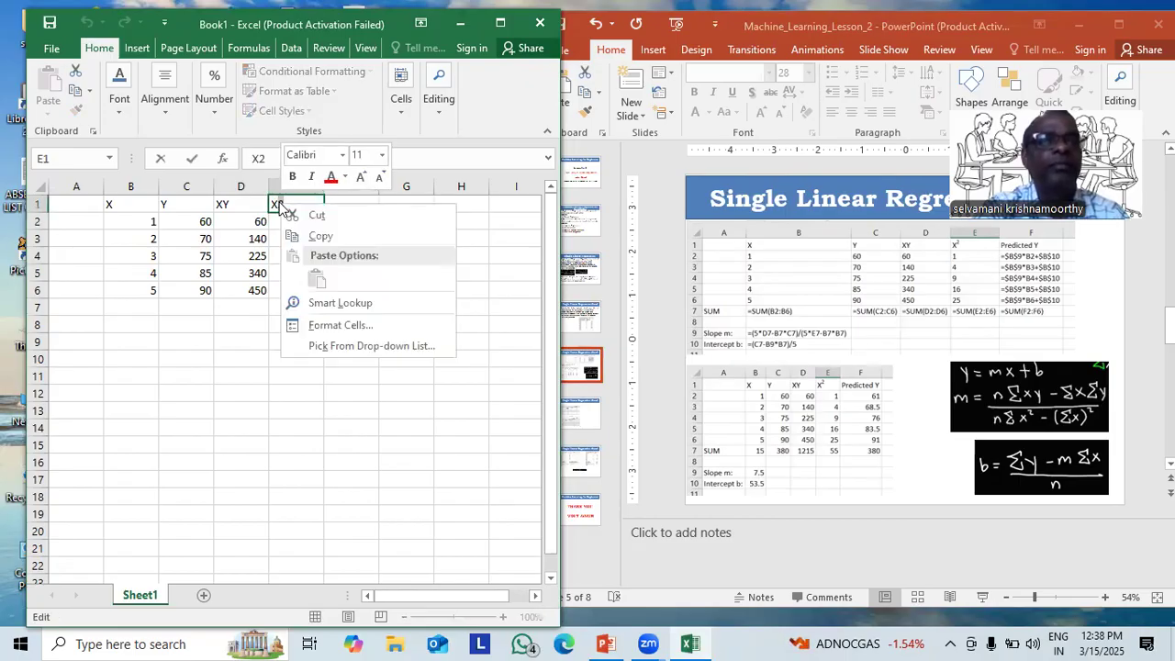
left_click(332, 325)
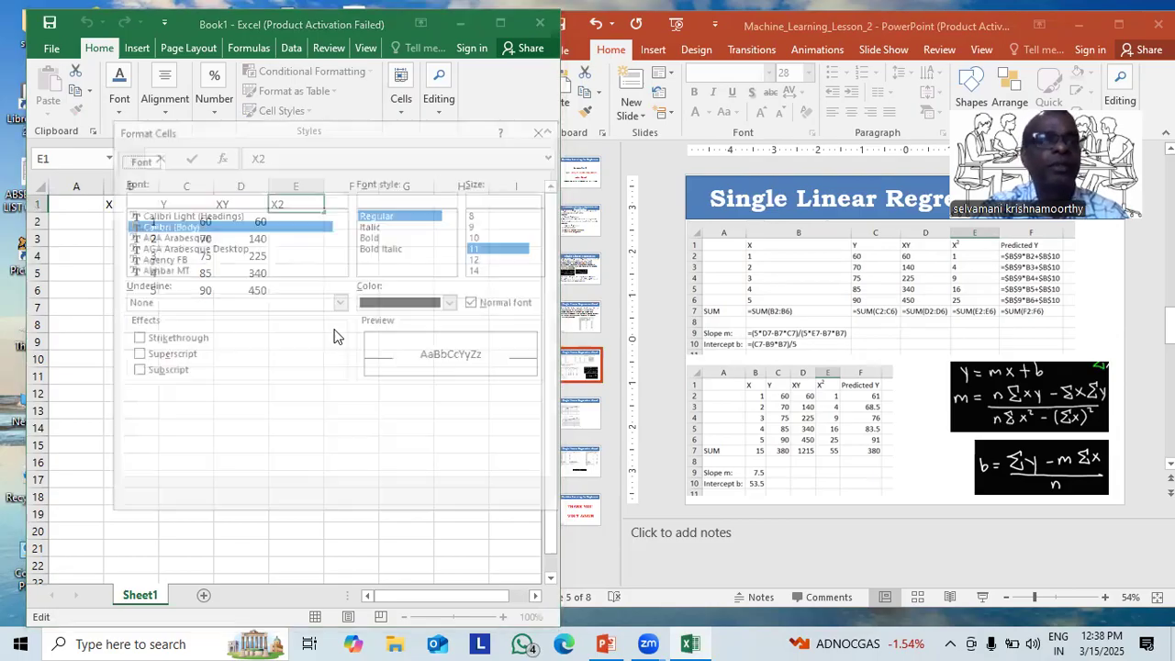
left_click(181, 356)
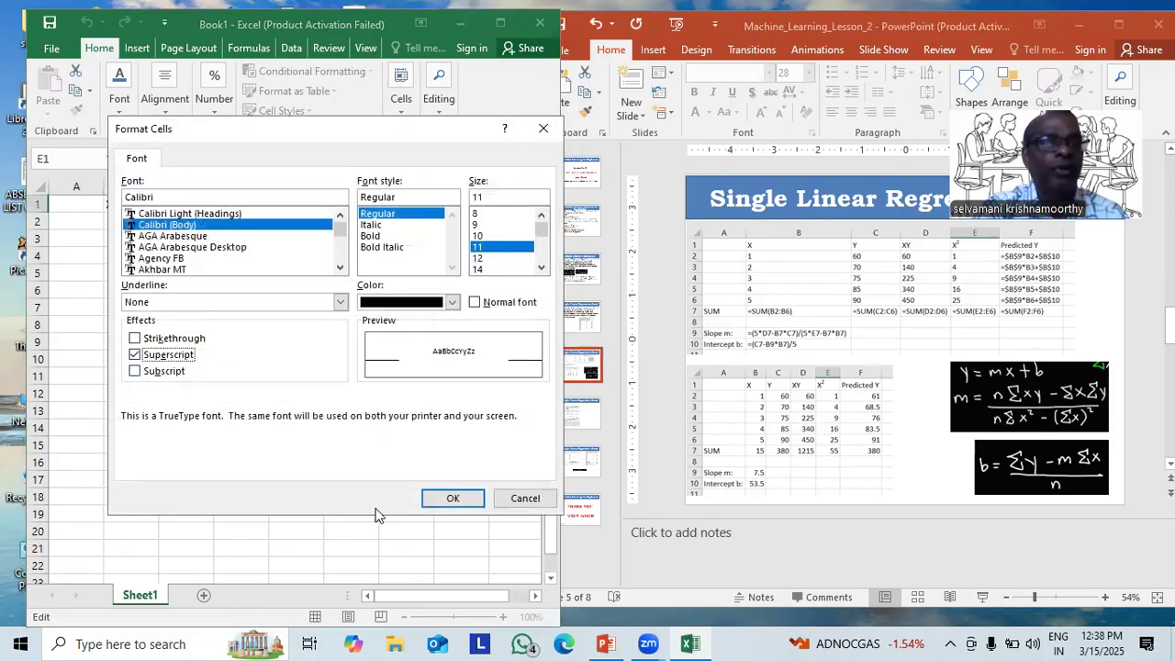
left_click(452, 498)
Step: Calculate the square of X in E2 with =B2*B2 and fill the formula down to E6
left_click(306, 222)
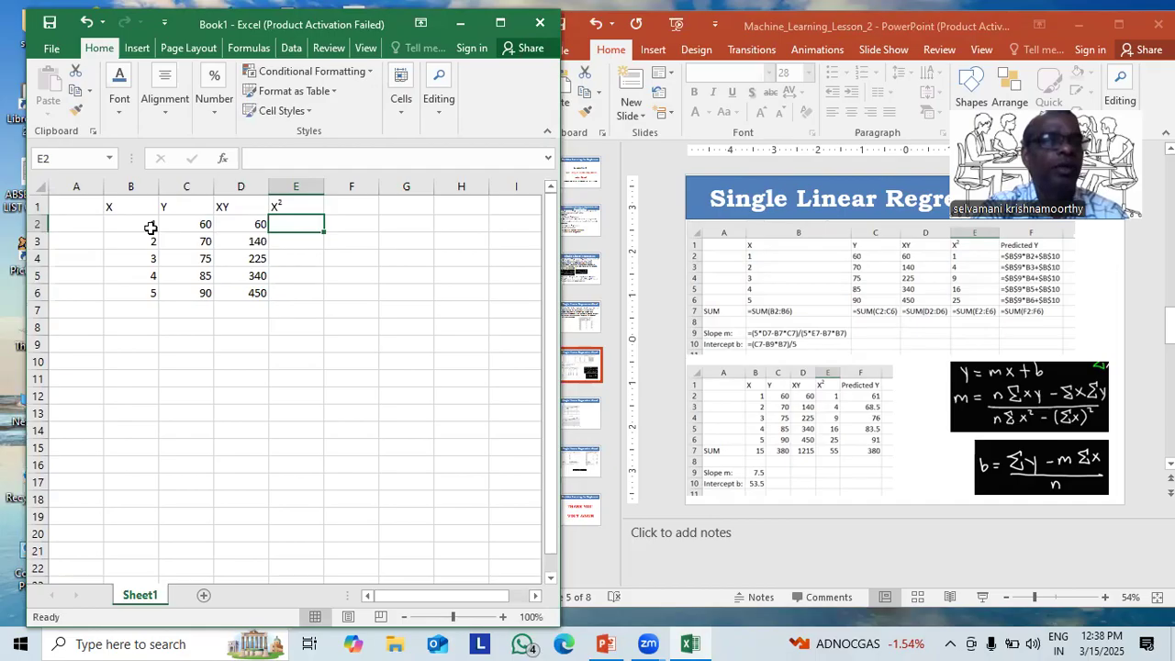
type("=")
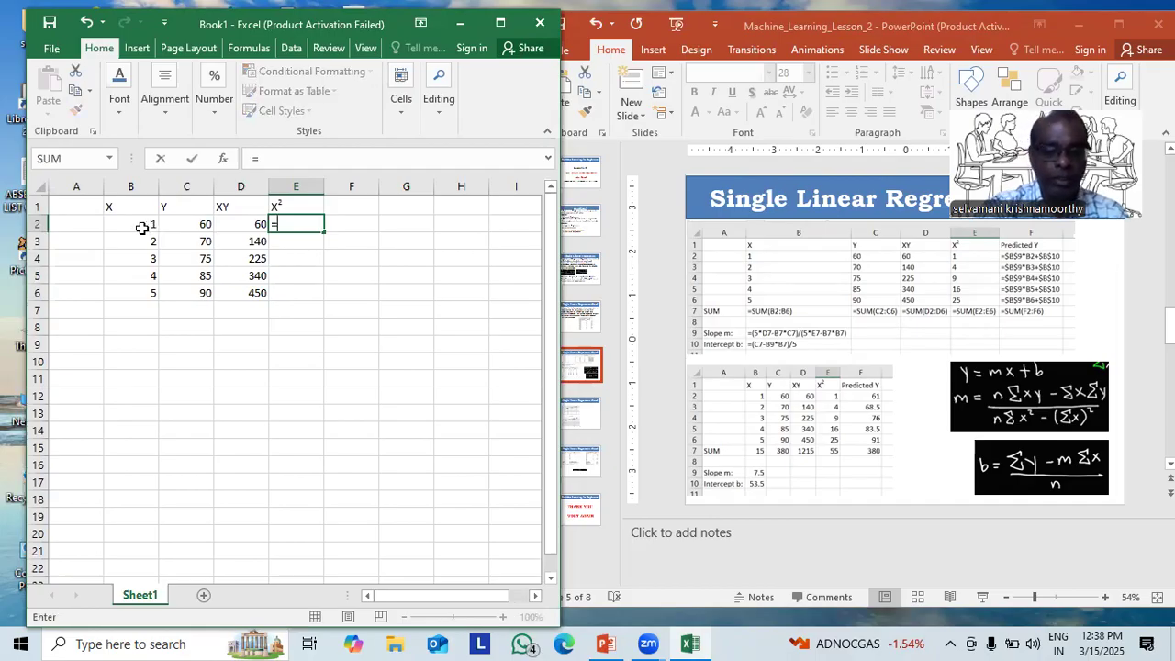
type("B2*B2")
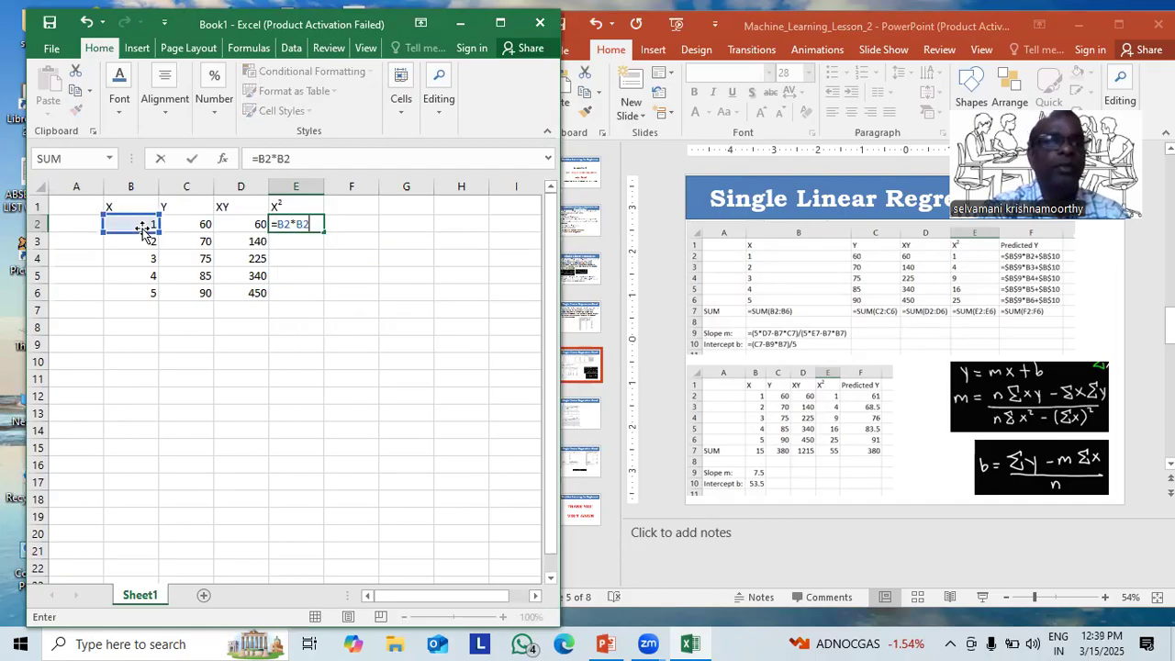
key("Return")
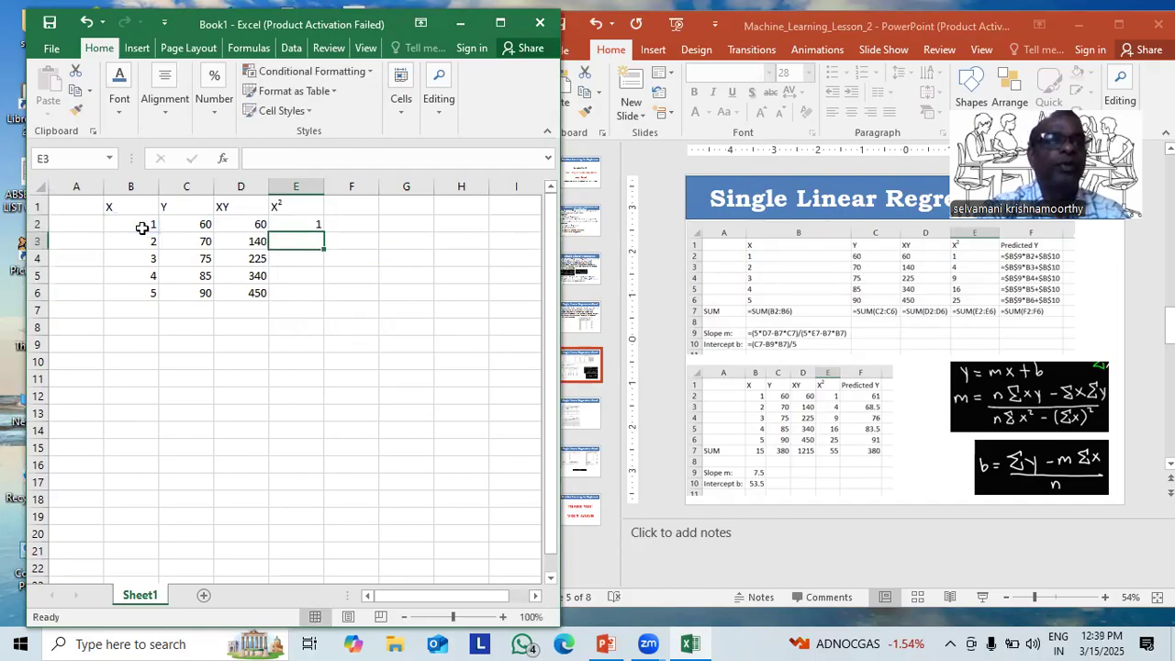
left_click(308, 226)
left_click_drag(324, 232, 323, 296)
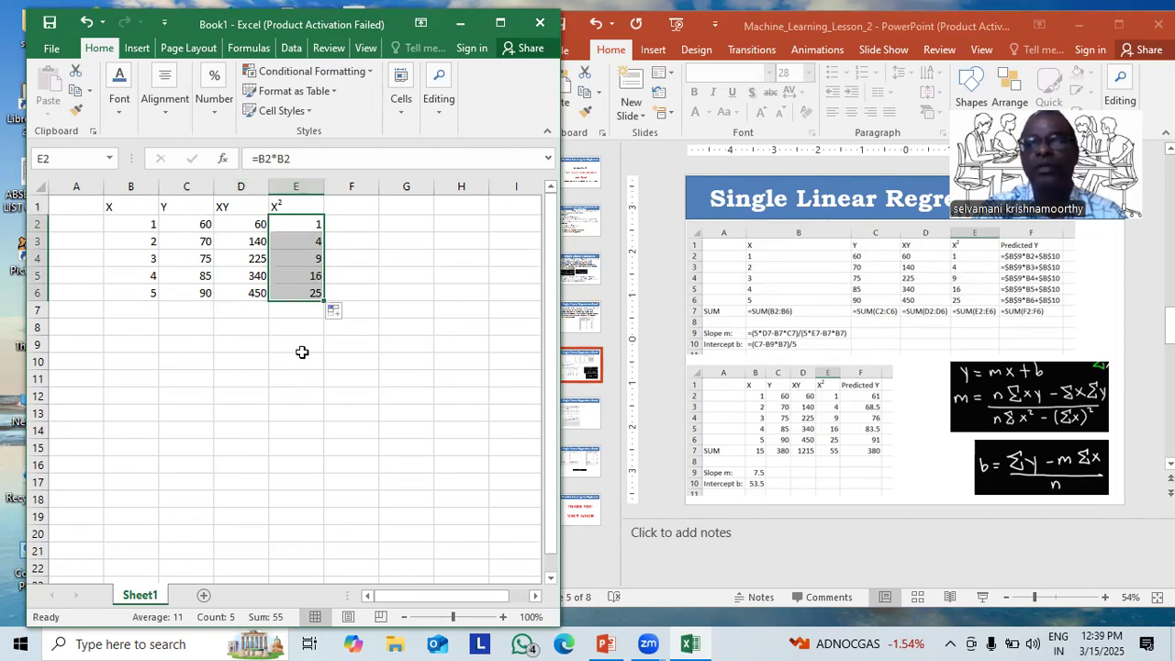
Step: Label the totals row by entering Sum in cell A7
left_click(77, 313)
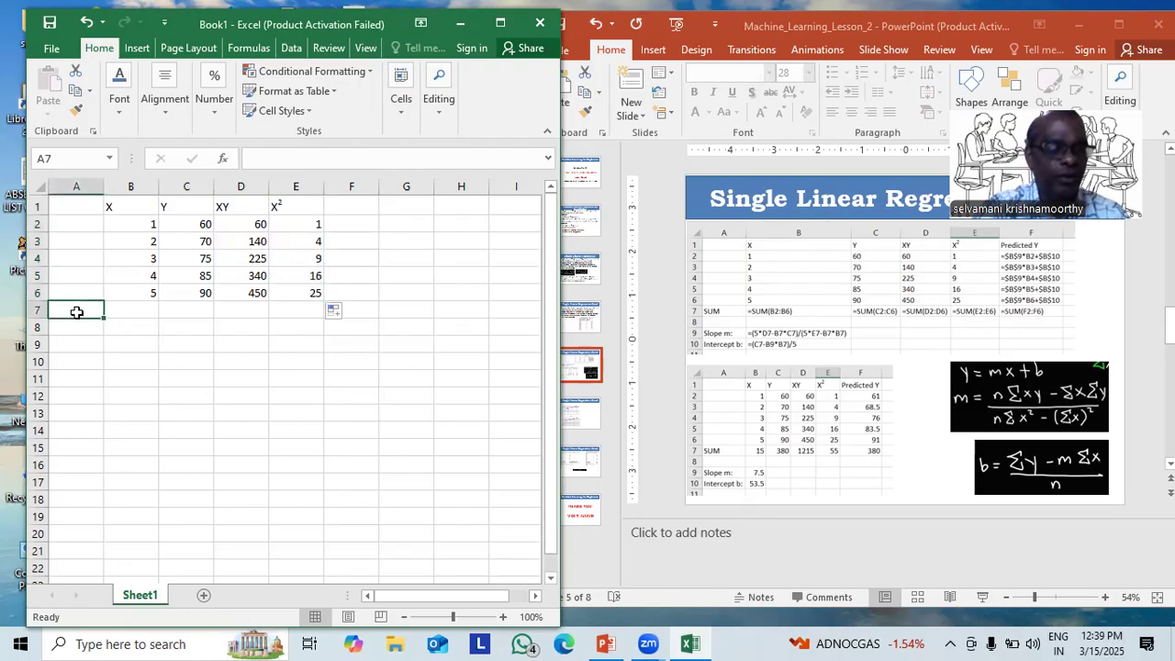
type("Sum")
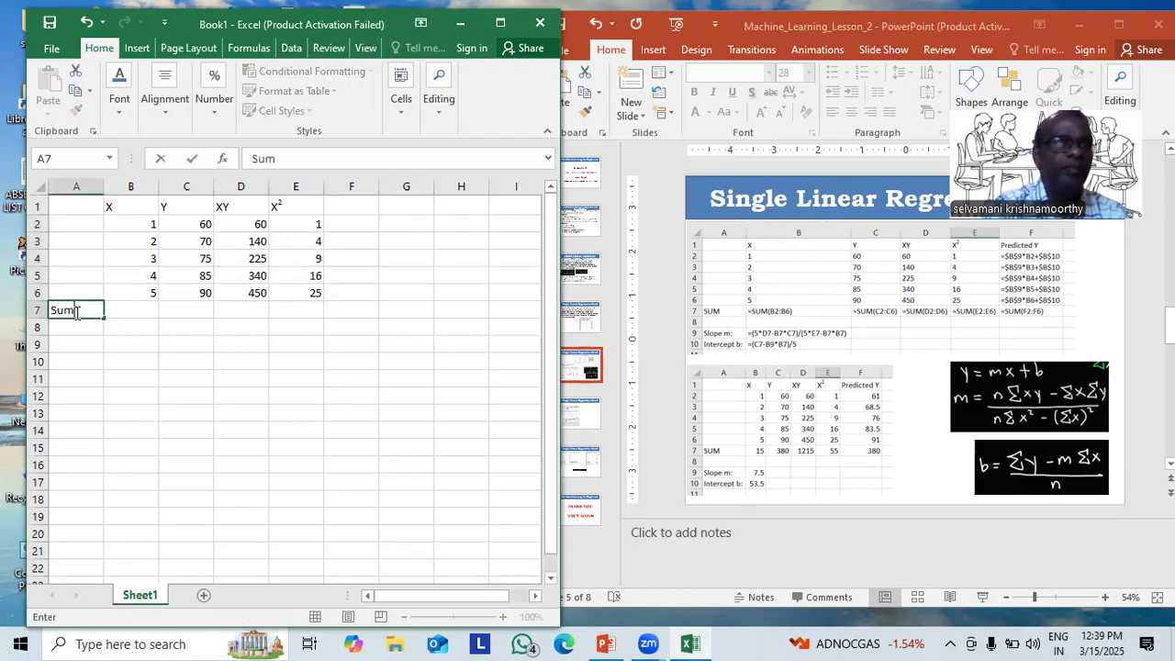
key("Tab")
Step: Total the X values B2:B6 in B7 with AutoSum and fill the formula across to E7
left_click_drag(147, 224, 147, 291)
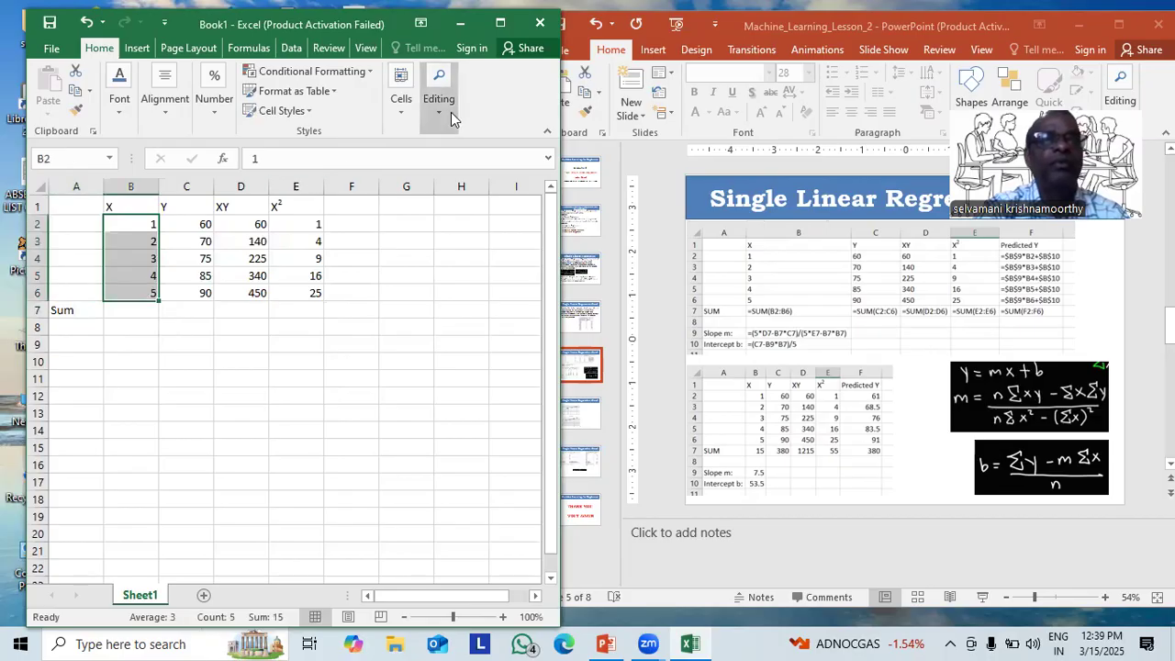
key("super+Up")
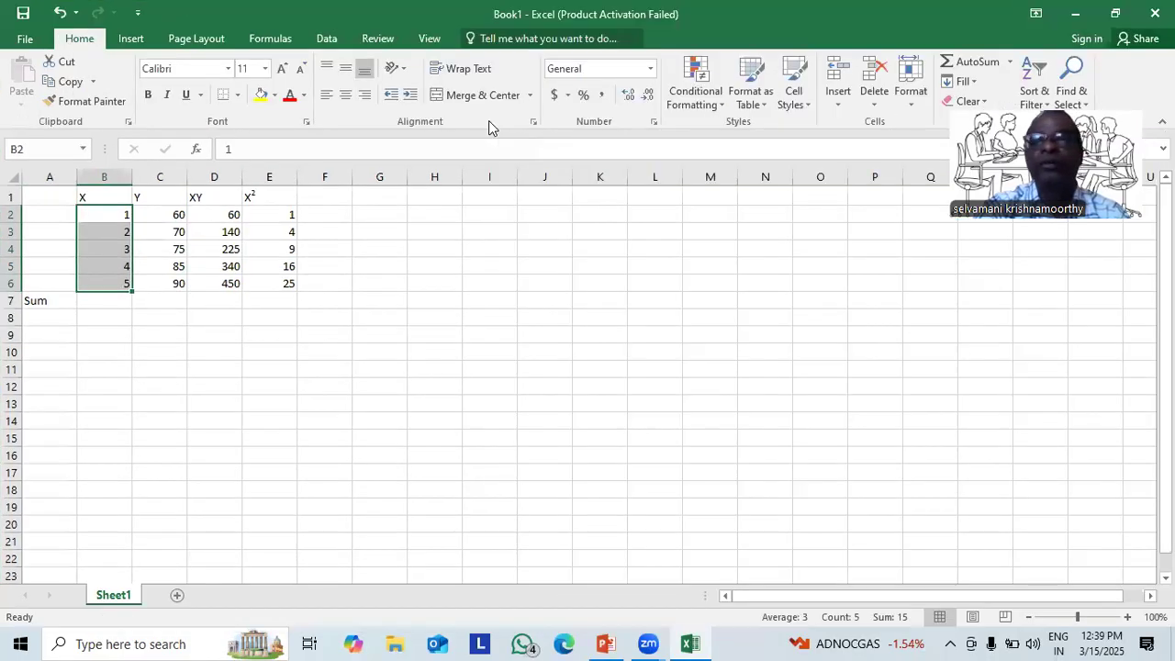
left_click(979, 62)
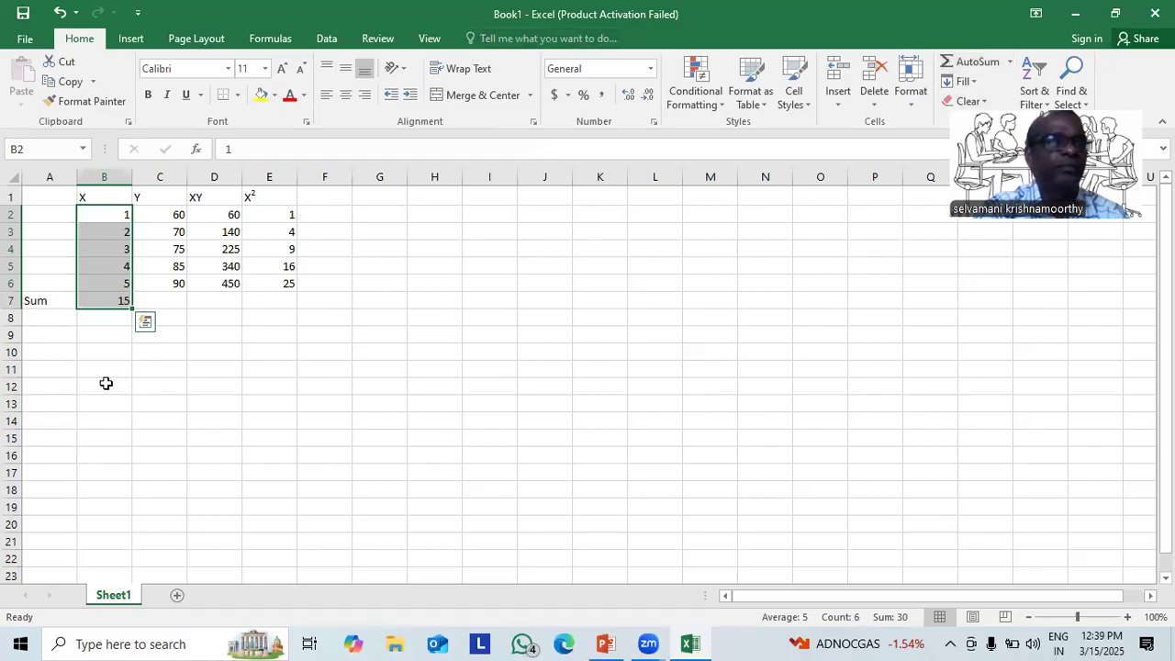
left_click(118, 302)
left_click_drag(132, 308, 276, 309)
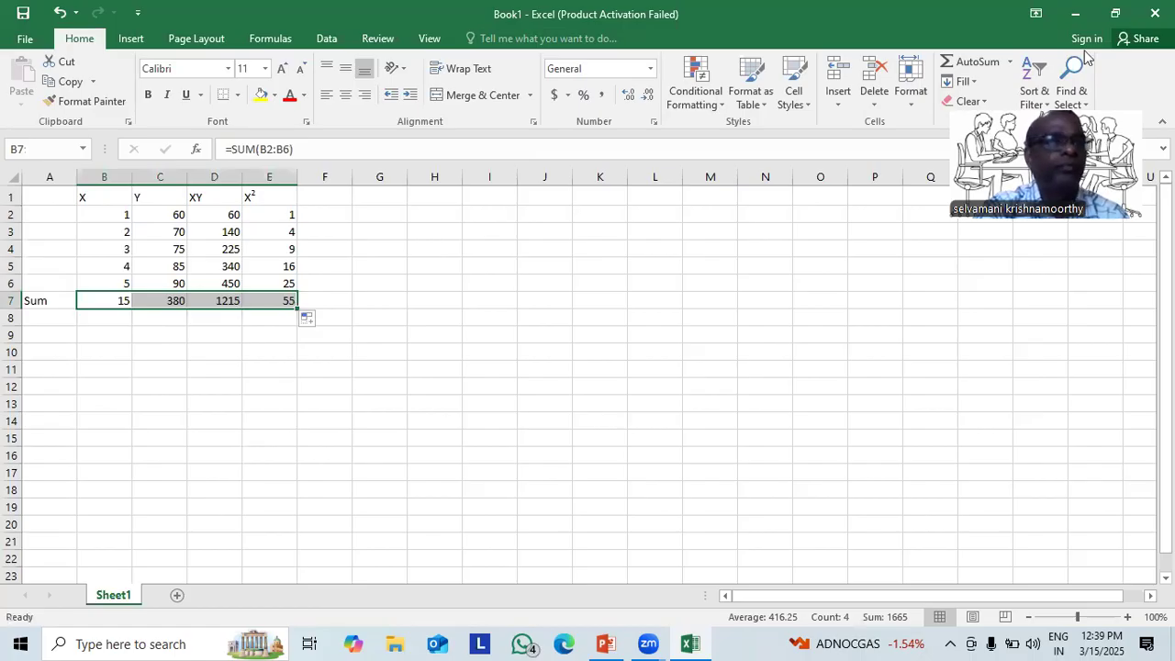
Step: Check the SUM formulas in cells C7, D7 and E7
left_click(172, 301)
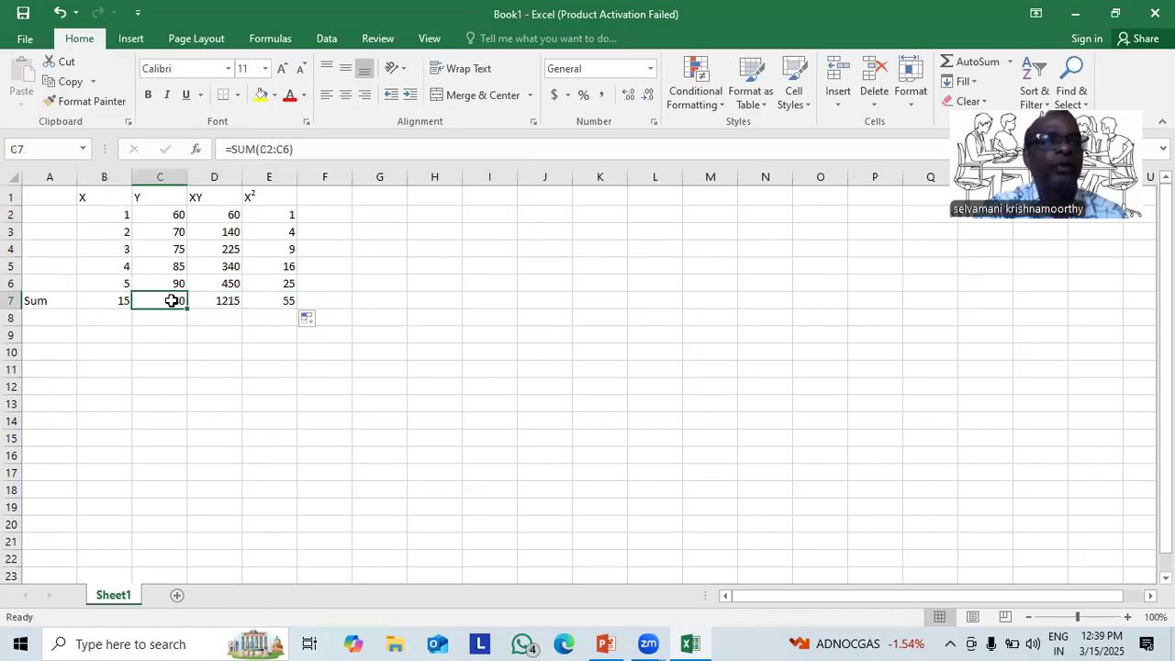
left_click(229, 302)
left_click(288, 303)
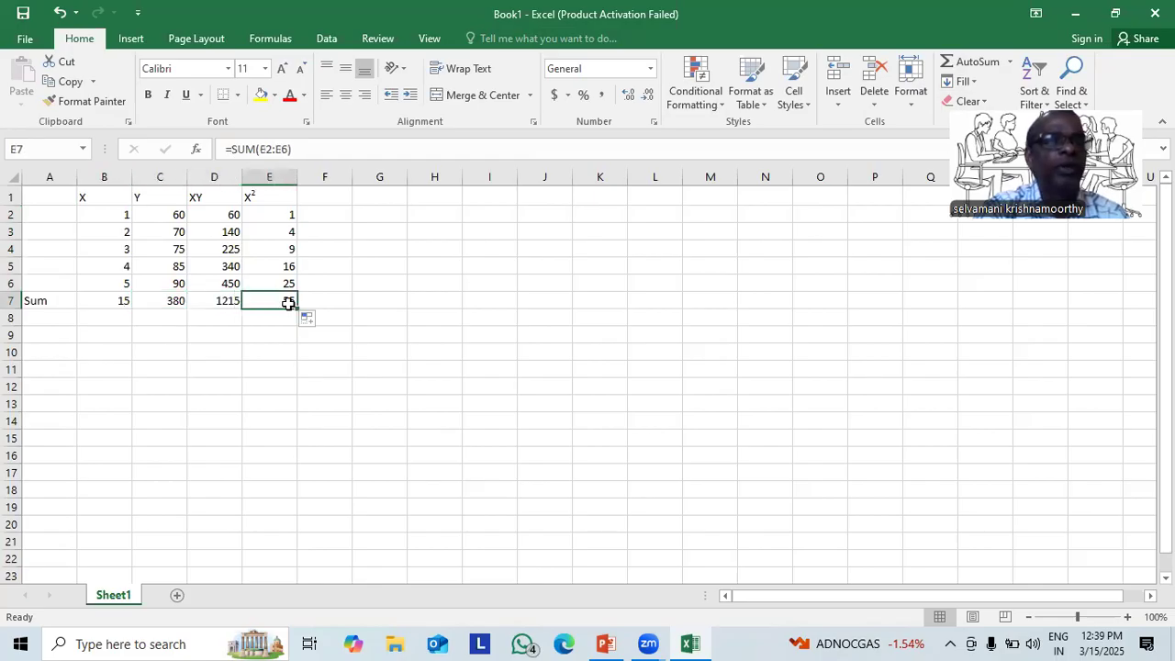
Step: Restore the Excel window beside the regression slide and review the X and Y totals in row 7
left_click(1118, 14)
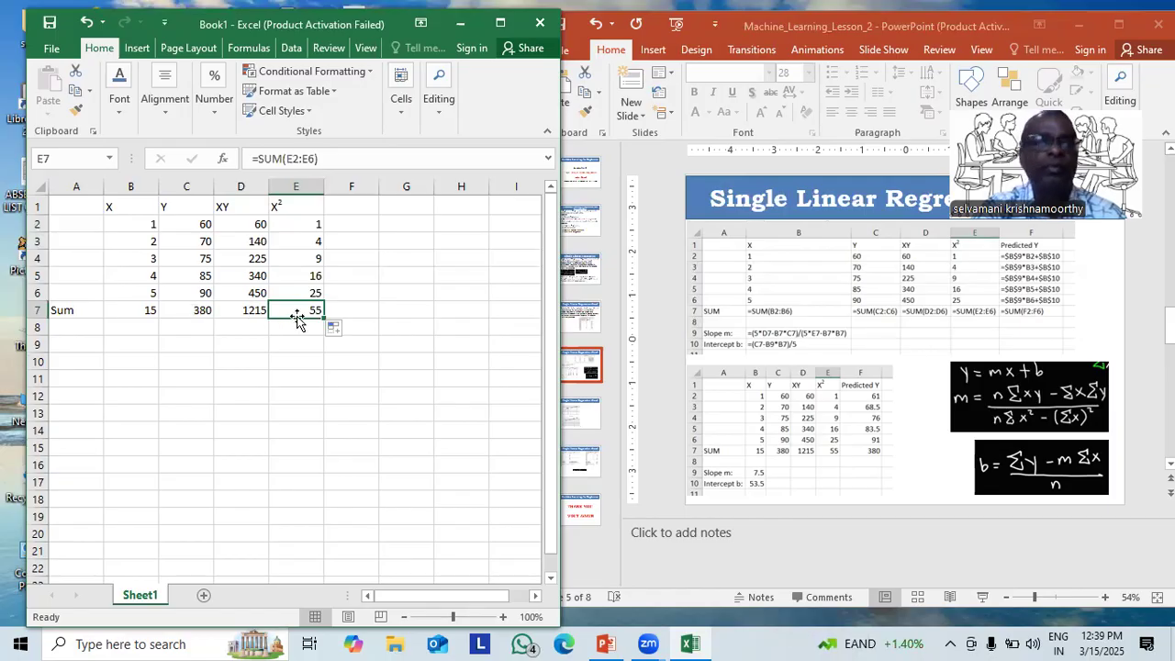
left_click(345, 431)
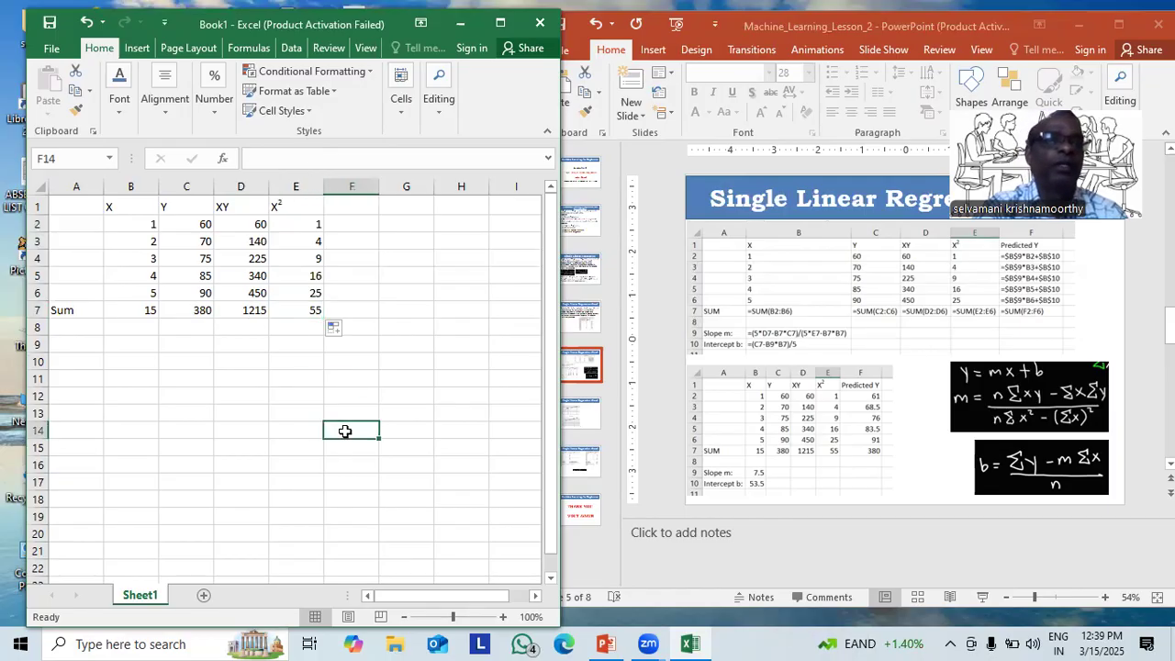
left_click(131, 311)
left_click(200, 310)
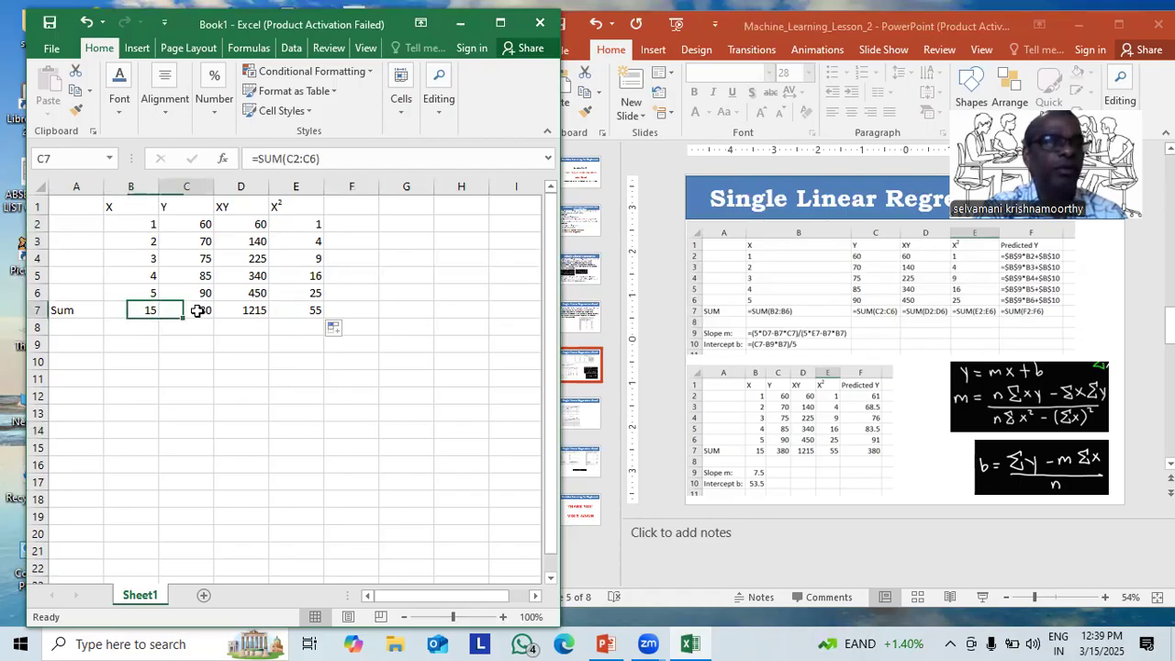
Step: Check the SUM formulas behind the XY and X² totals in cells D7 and E7
left_click(251, 310)
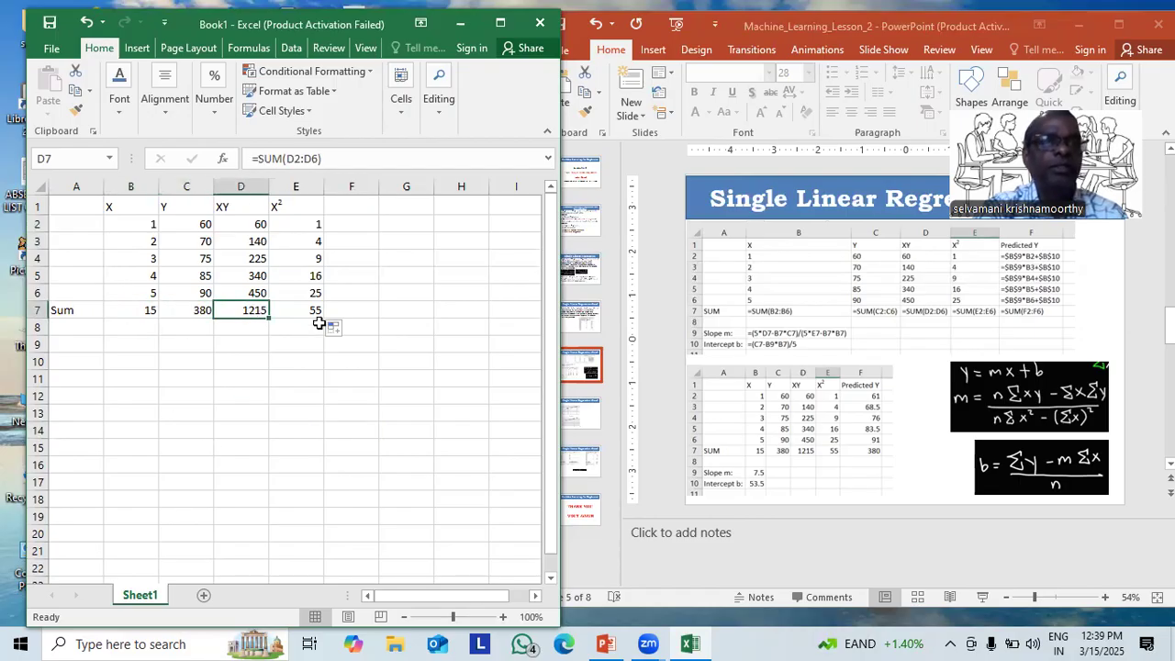
left_click(313, 312)
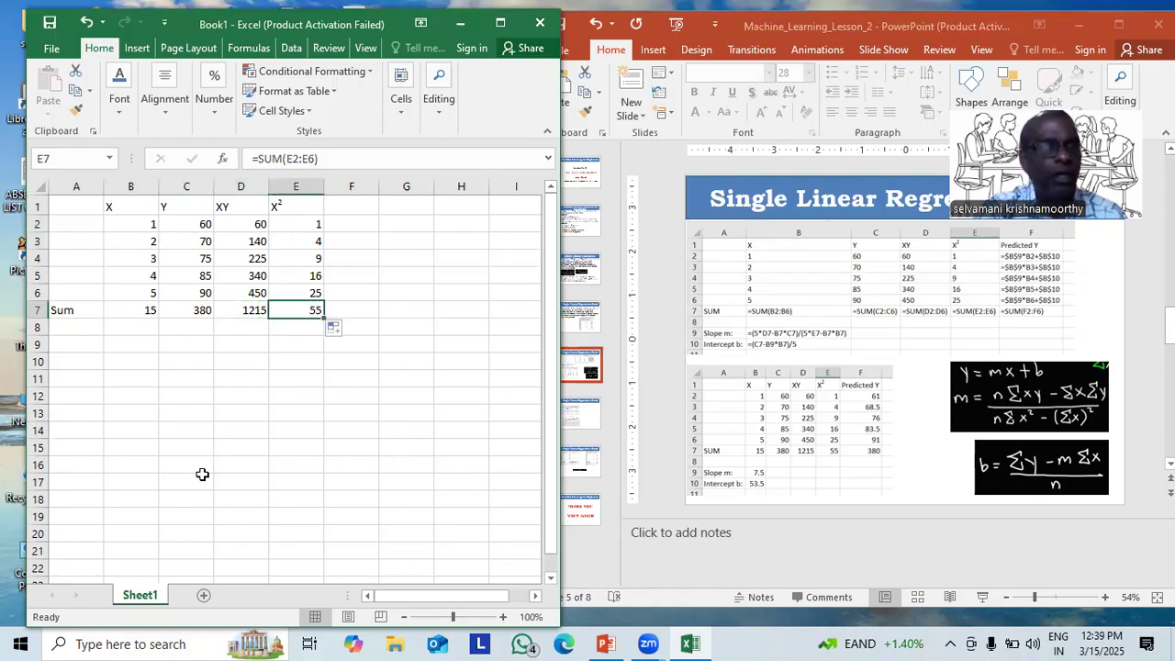
Step: Enter the label "Slope m:" in cell A9, below the totals row
left_click(79, 346)
type("S")
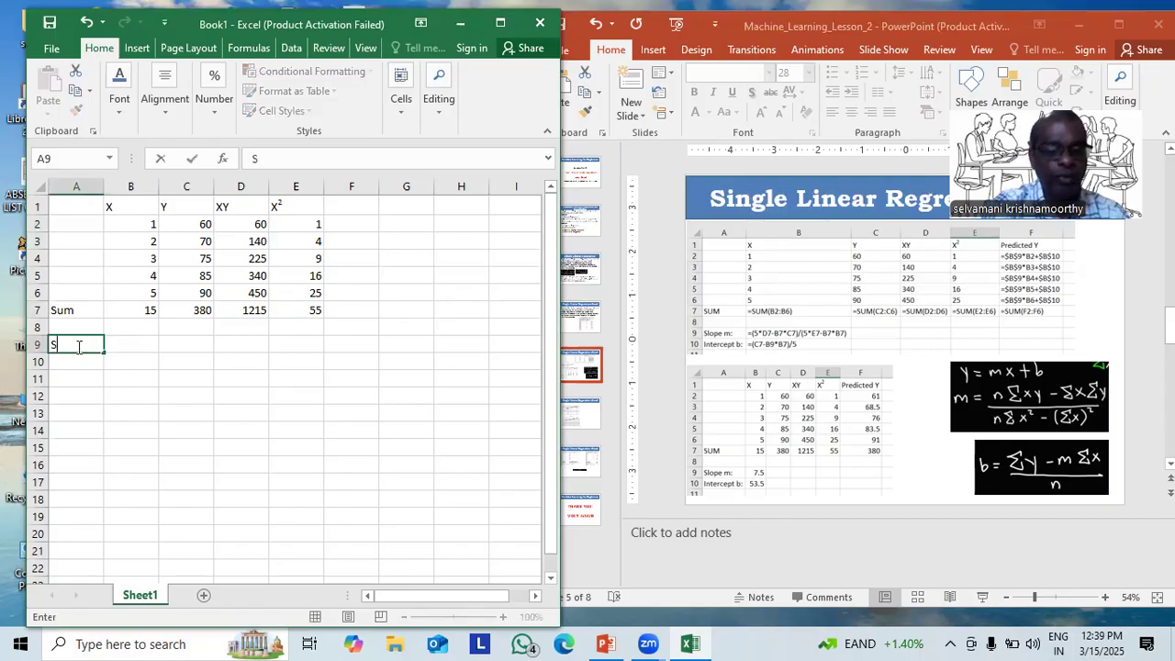
type("lop")
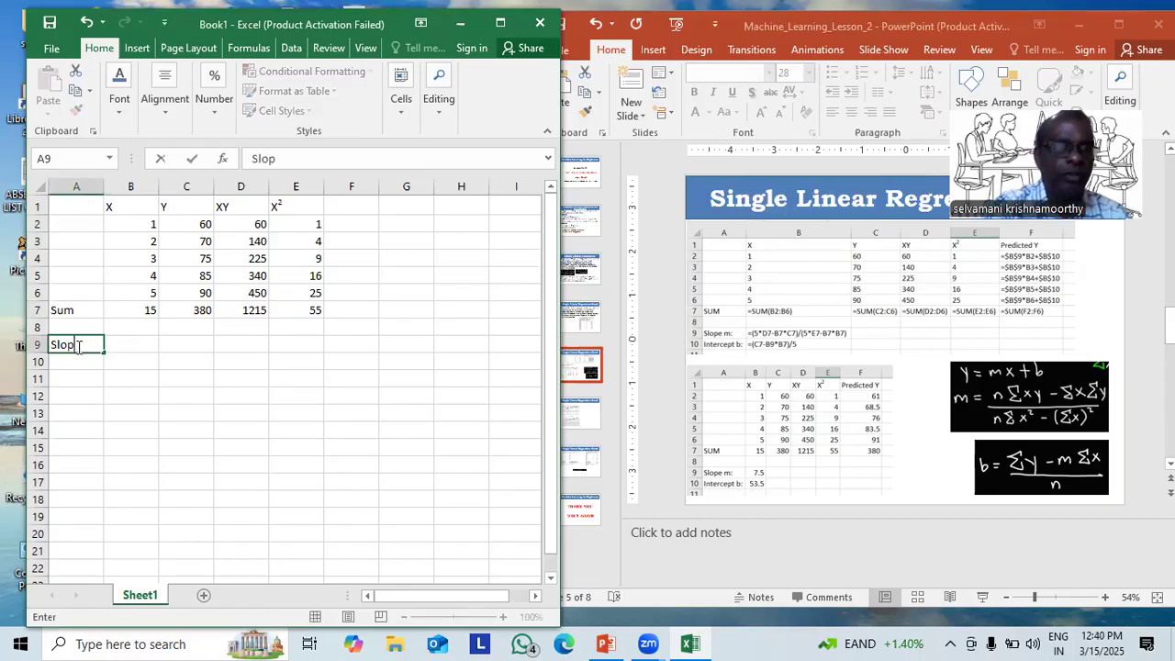
type("e M")
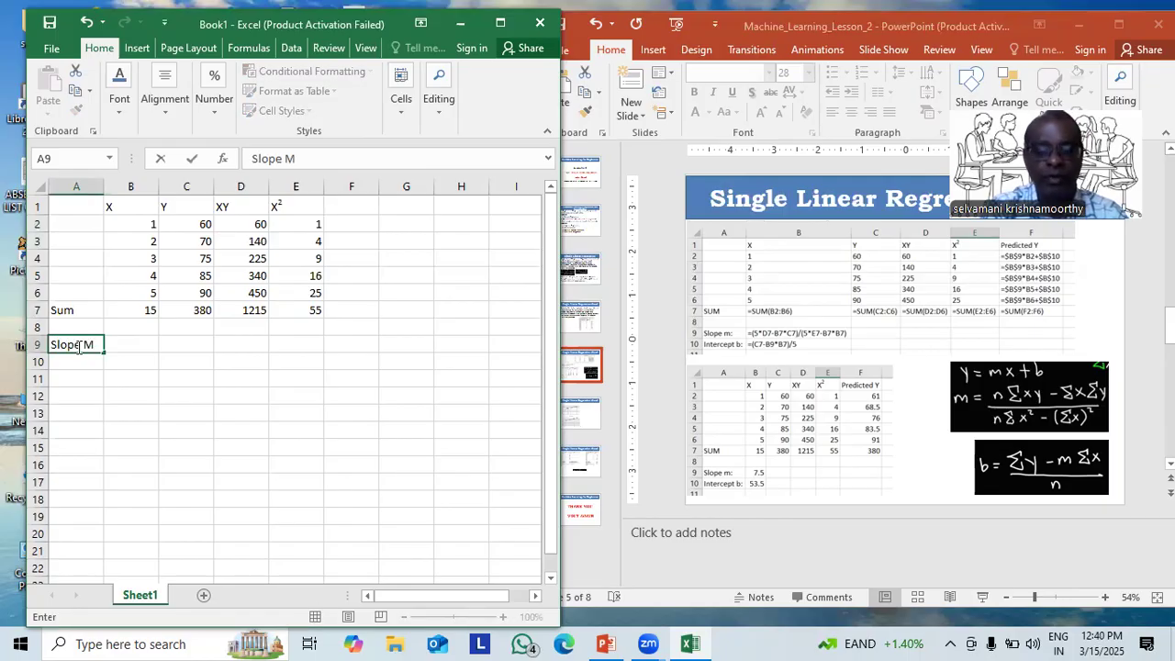
key("BackSpace")
type("m:")
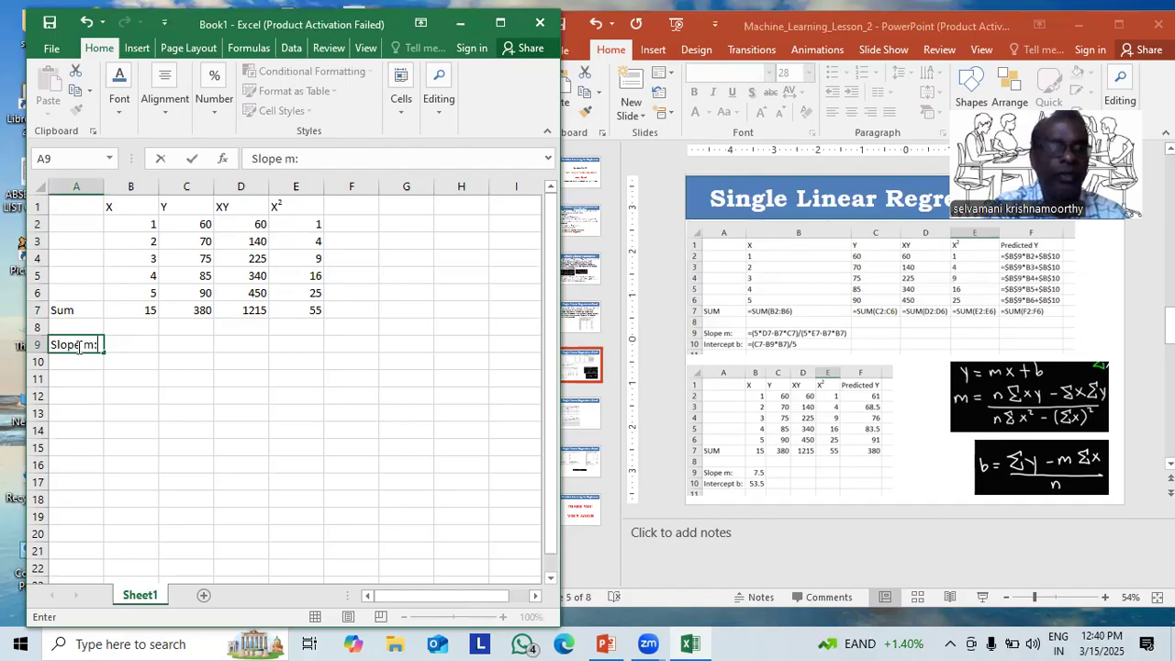
key("Tab")
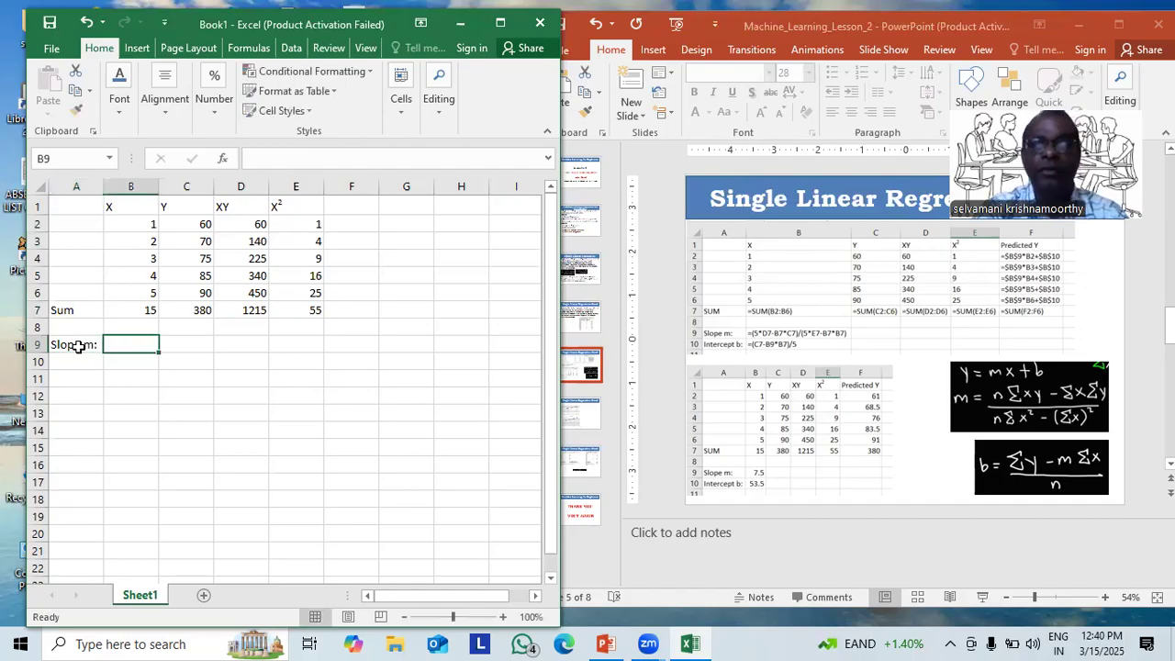
Step: Widen column B and begin the slope formula in B9 with the numerator and division sign, =(5*D7-B7*C7)/
left_click_drag(159, 186, 247, 187)
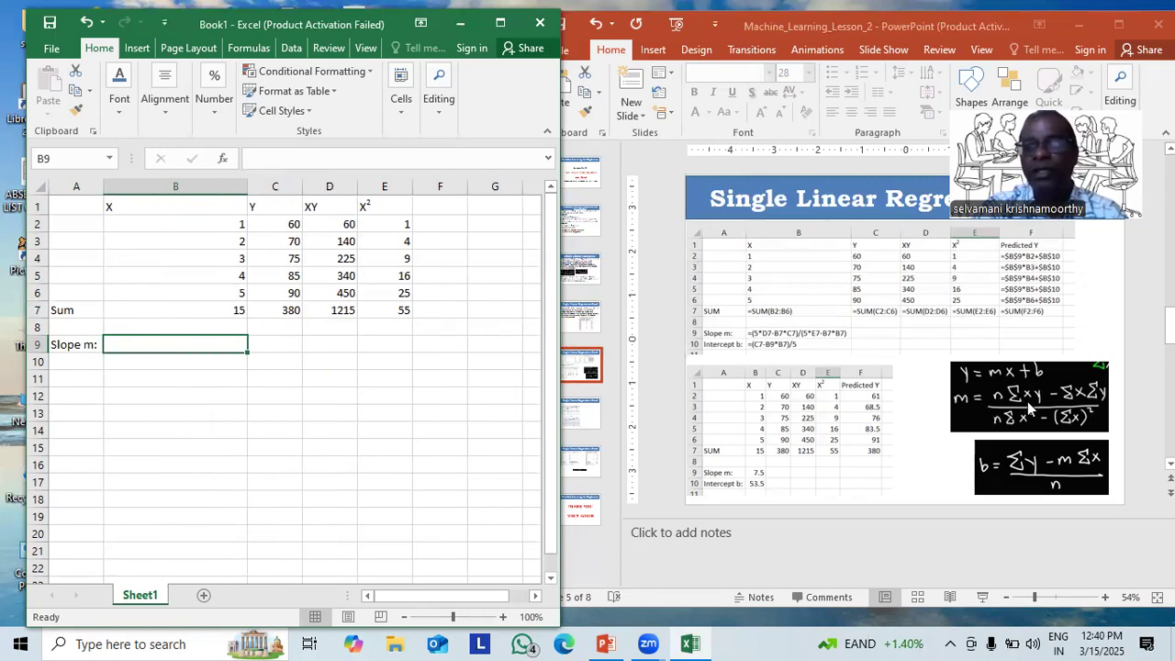
double_click(160, 343)
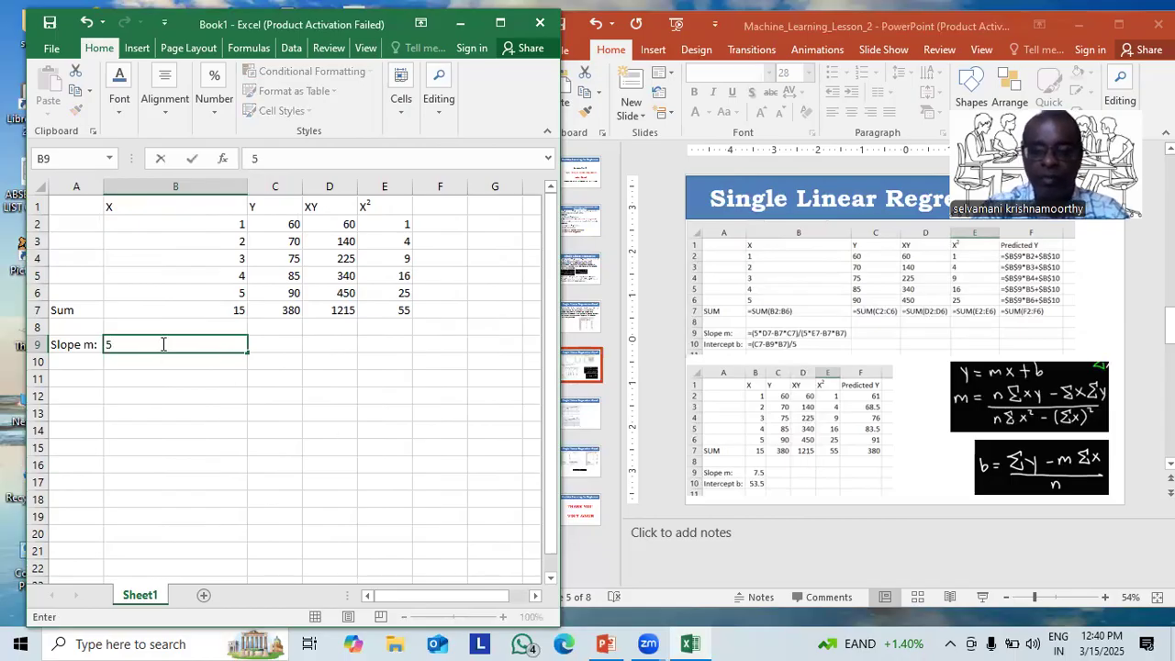
type("(")
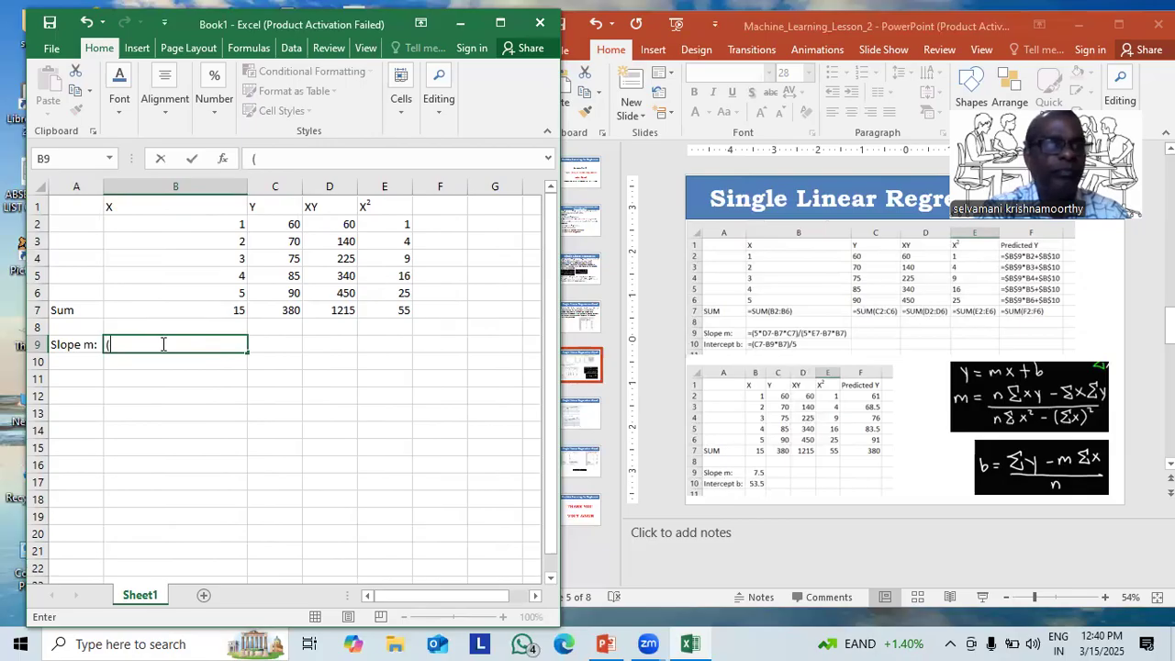
key("BackSpace")
type("=")
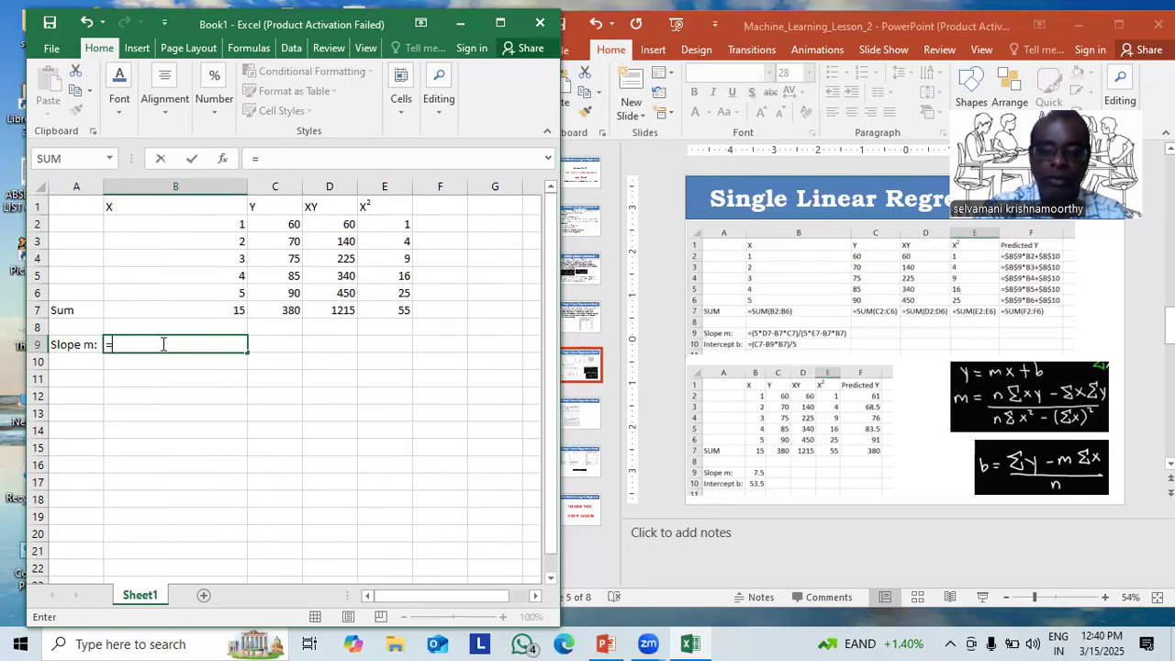
type("(5*")
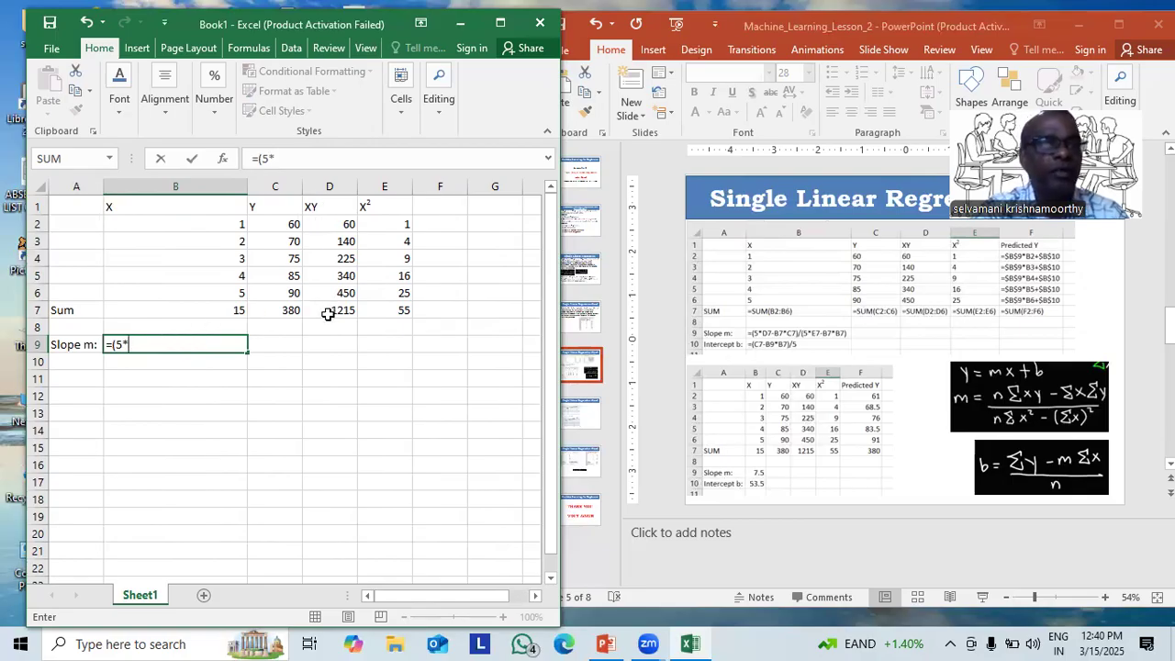
type("d")
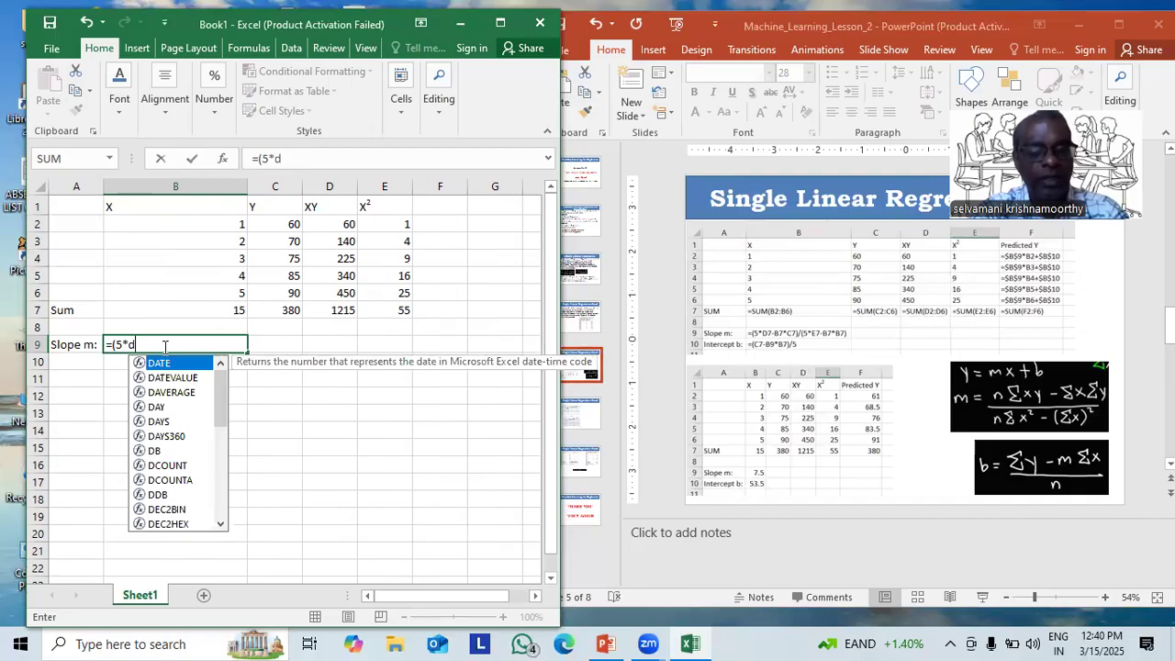
type("7")
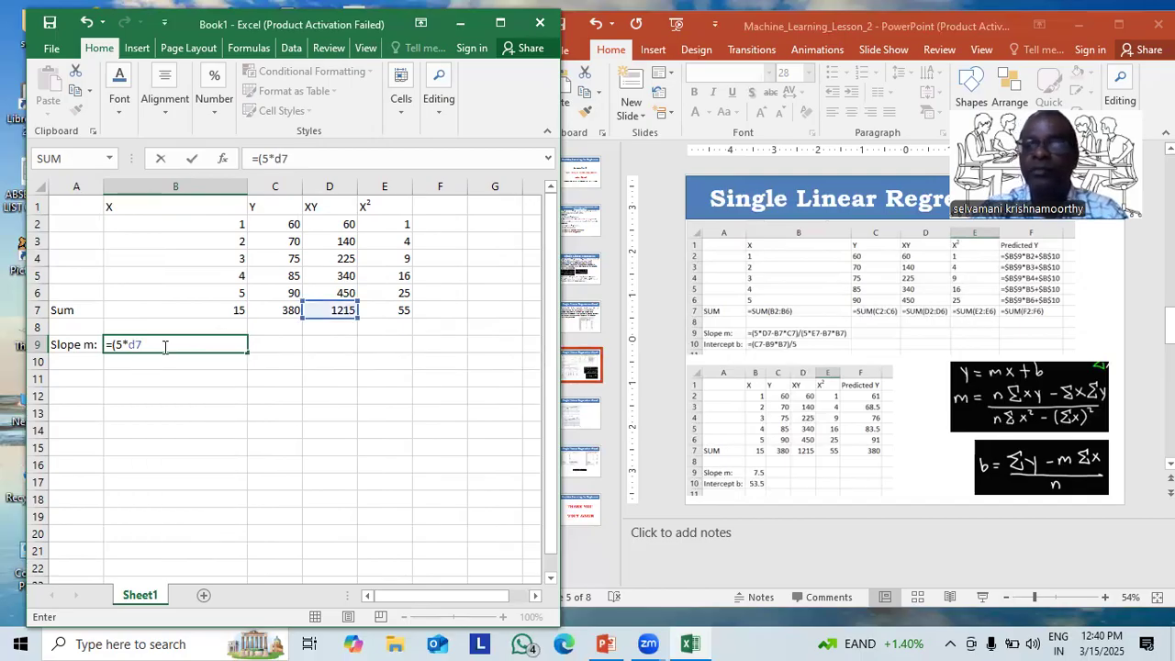
key("BackSpace")
key("BackSpace")
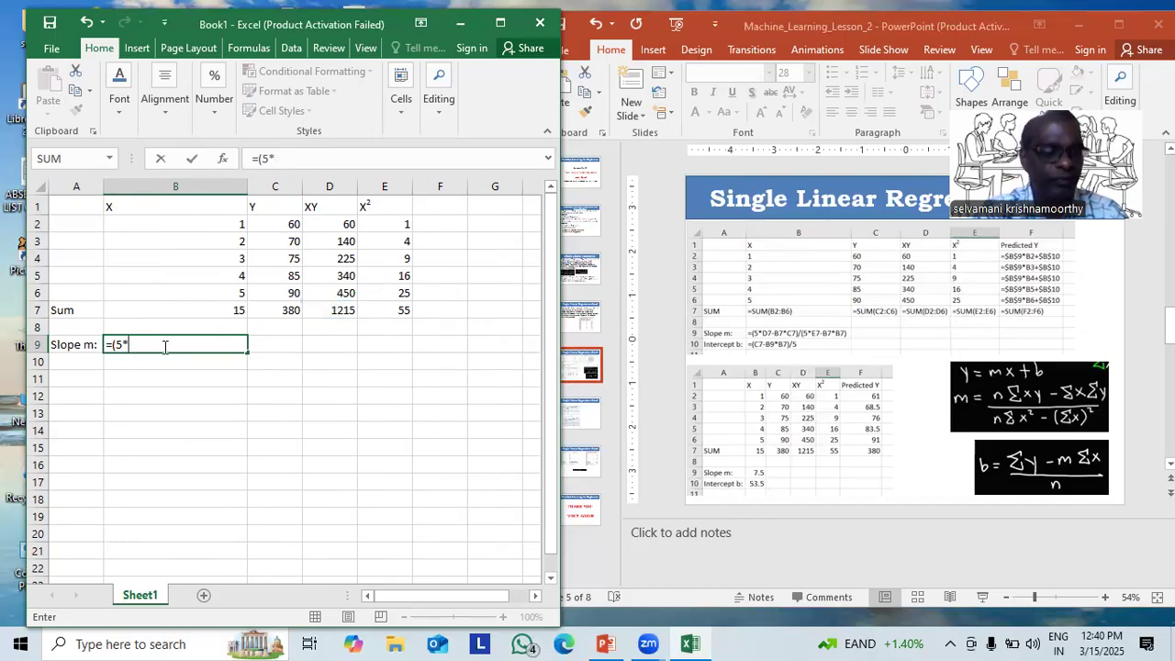
type("DY")
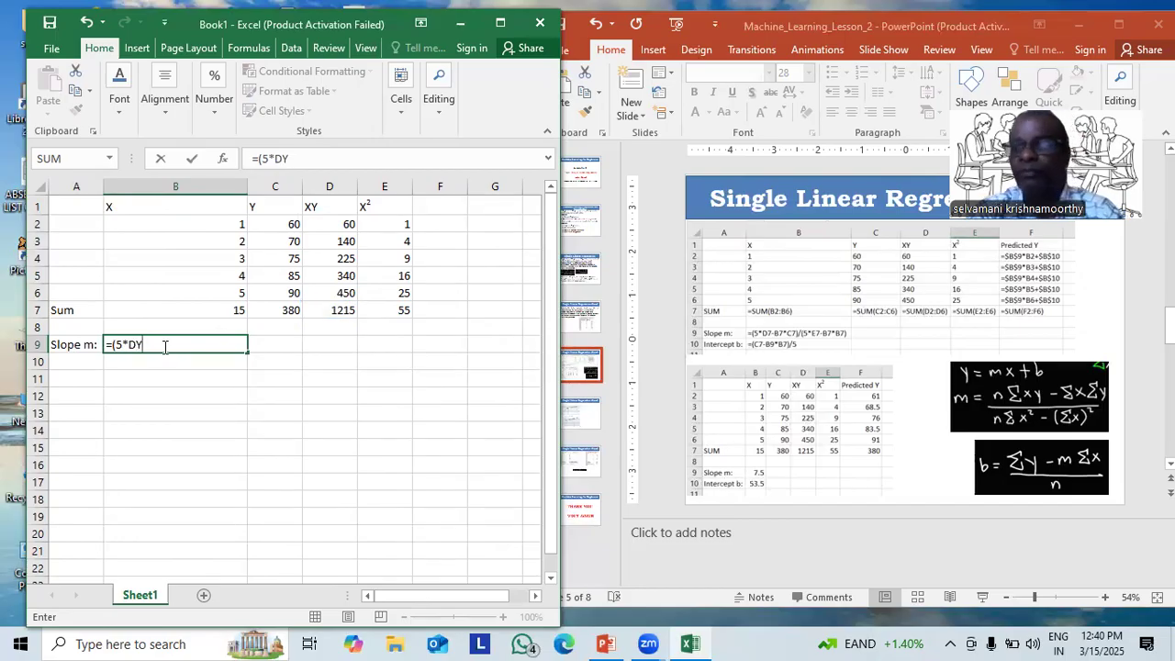
type("-")
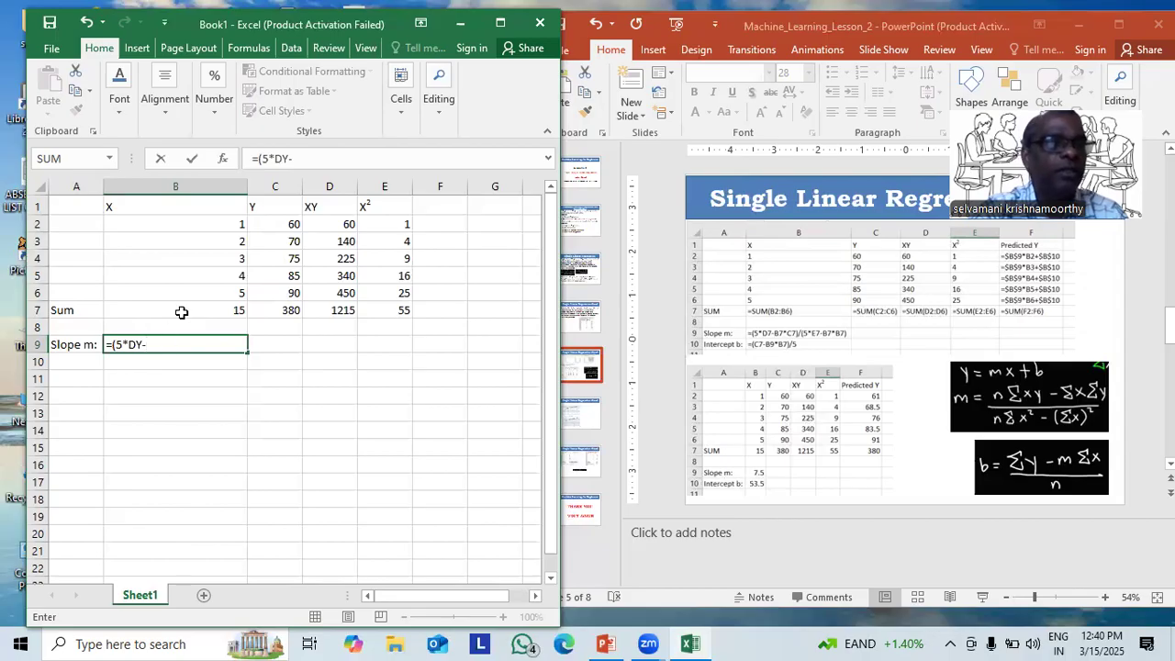
type("B7")
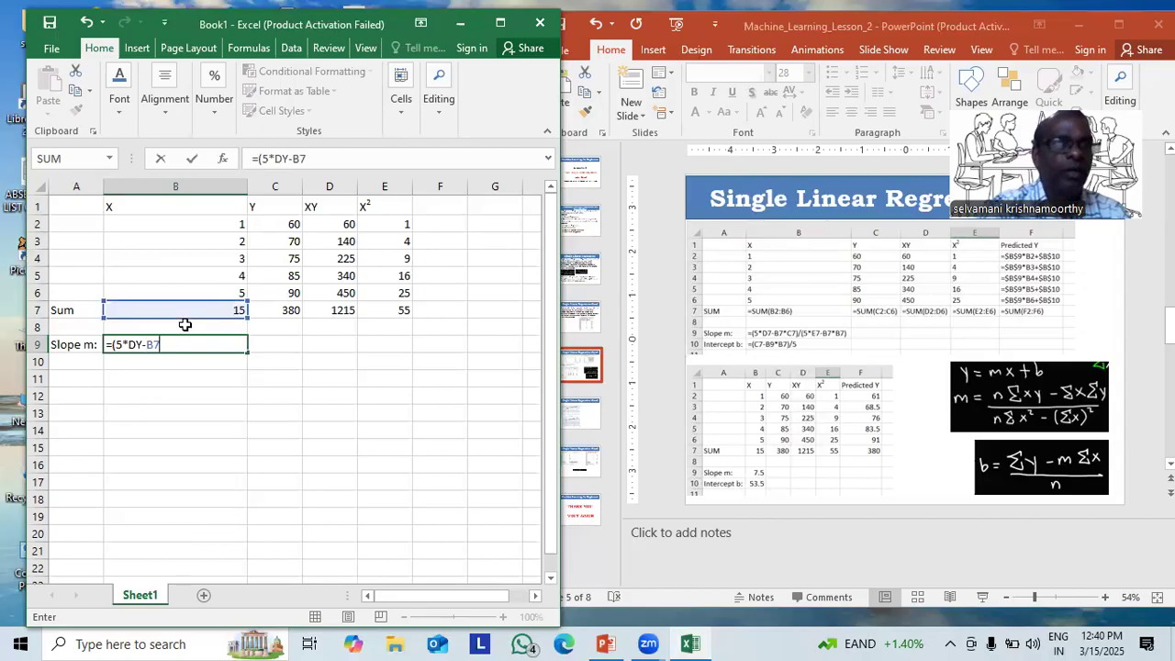
type("*")
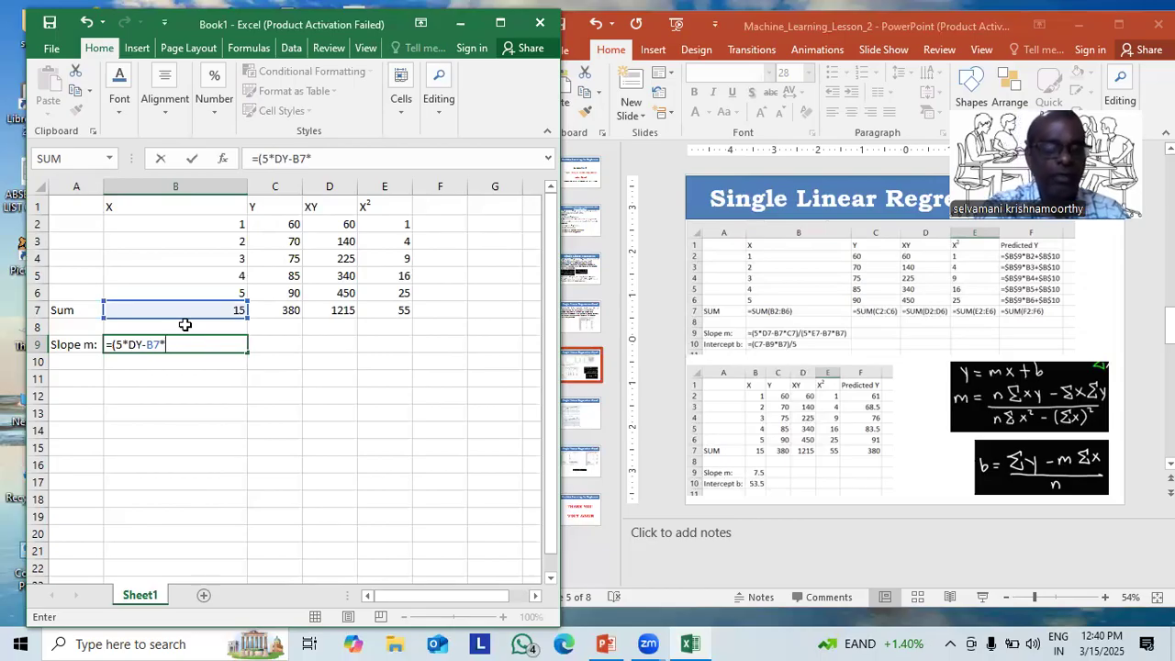
type("C7)")
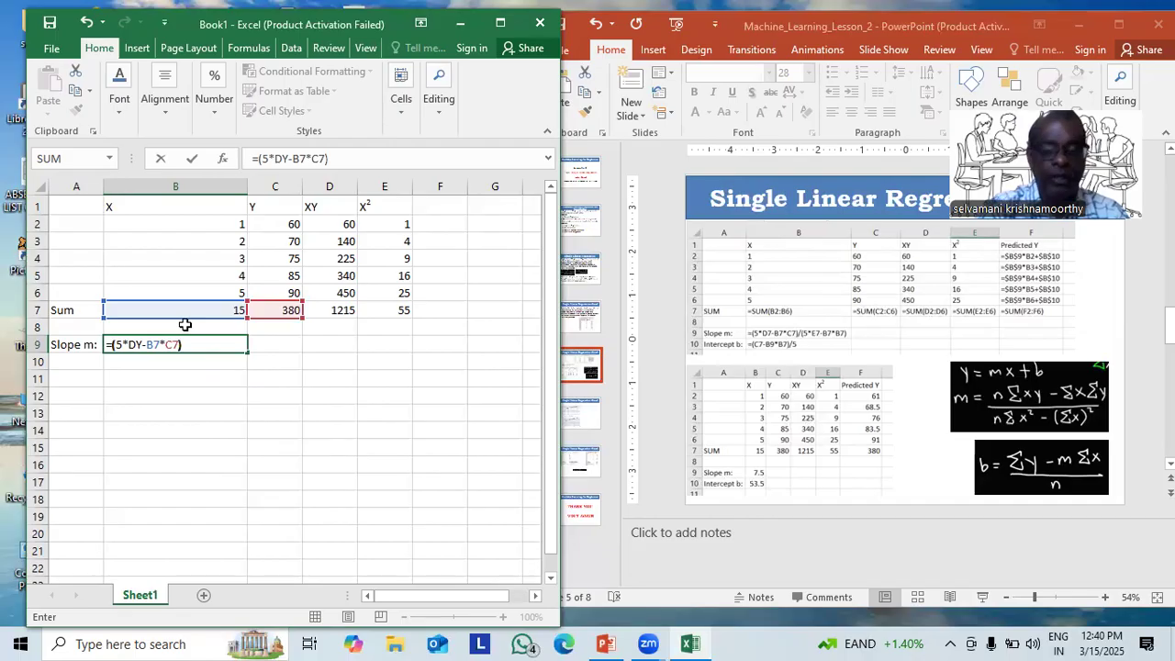
type("/")
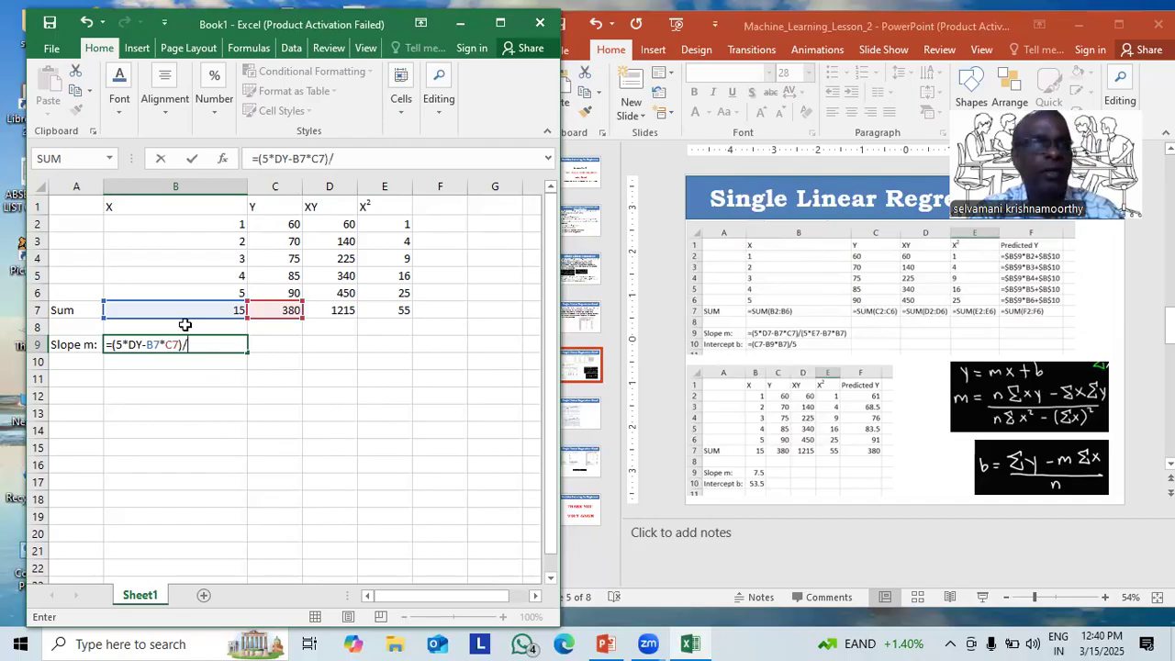
left_click(142, 345)
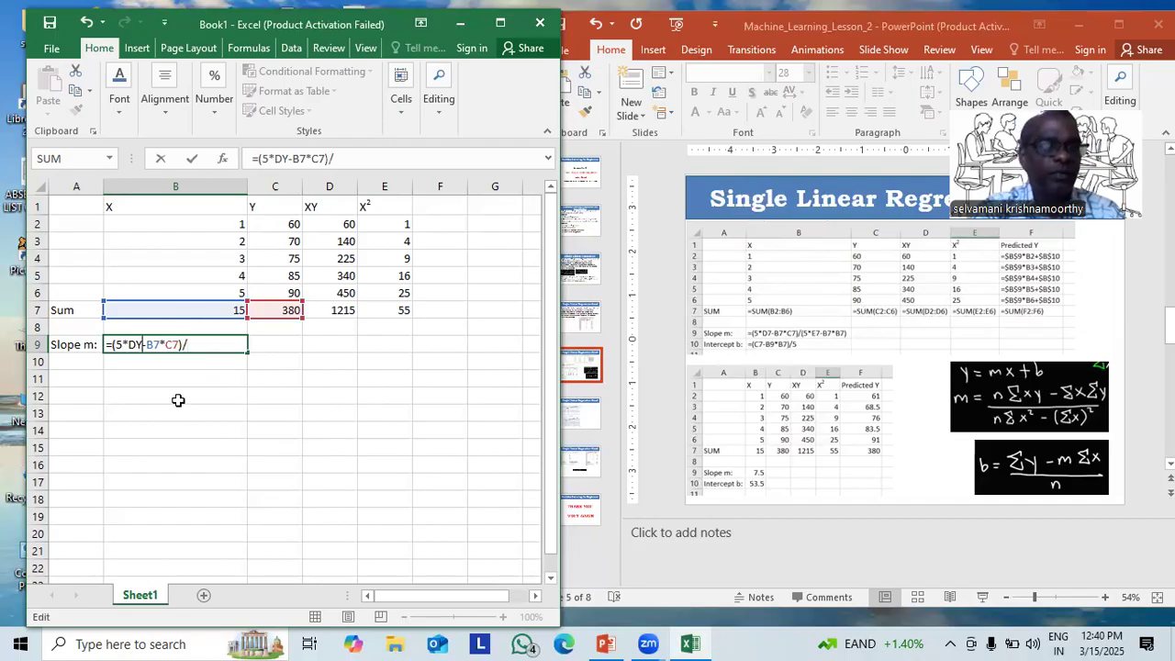
key("BackSpace")
type("7")
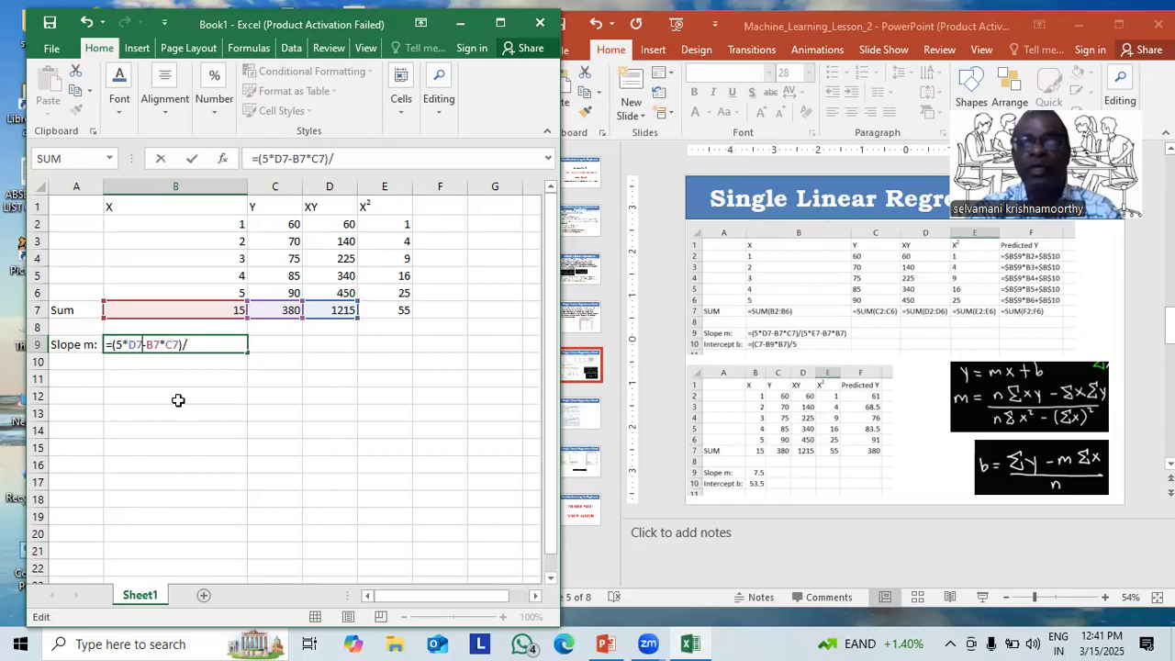
Step: Complete the slope formula in B9 by adding the denominator (5*E7-B7*B7)
left_click(207, 349)
type("(")
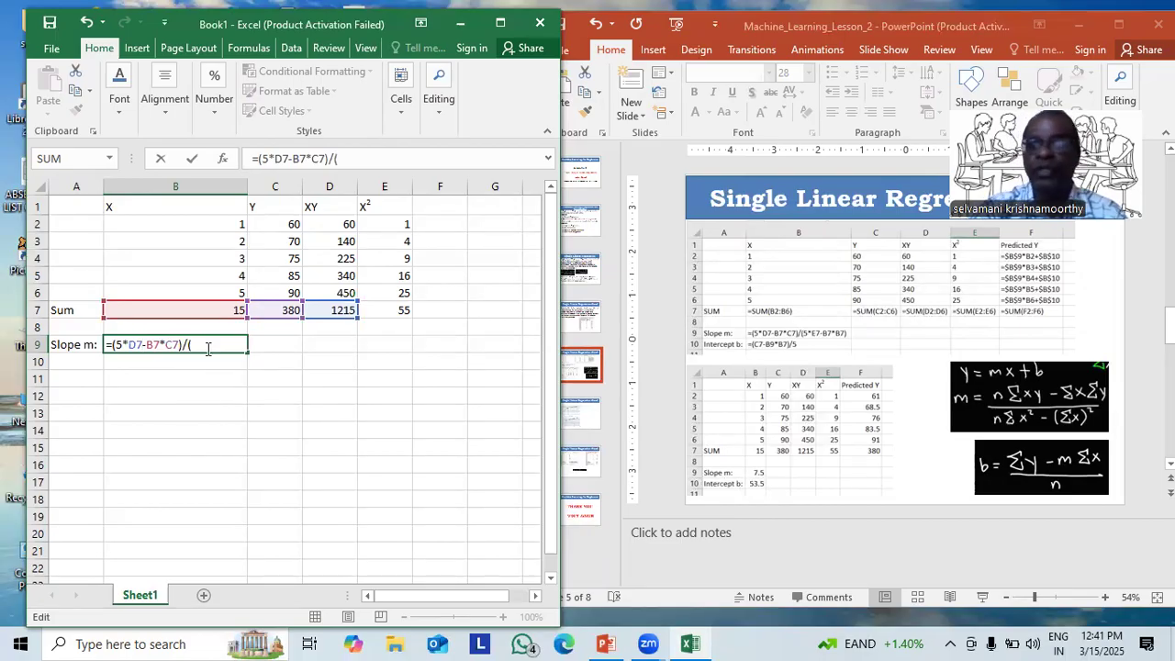
type("5*")
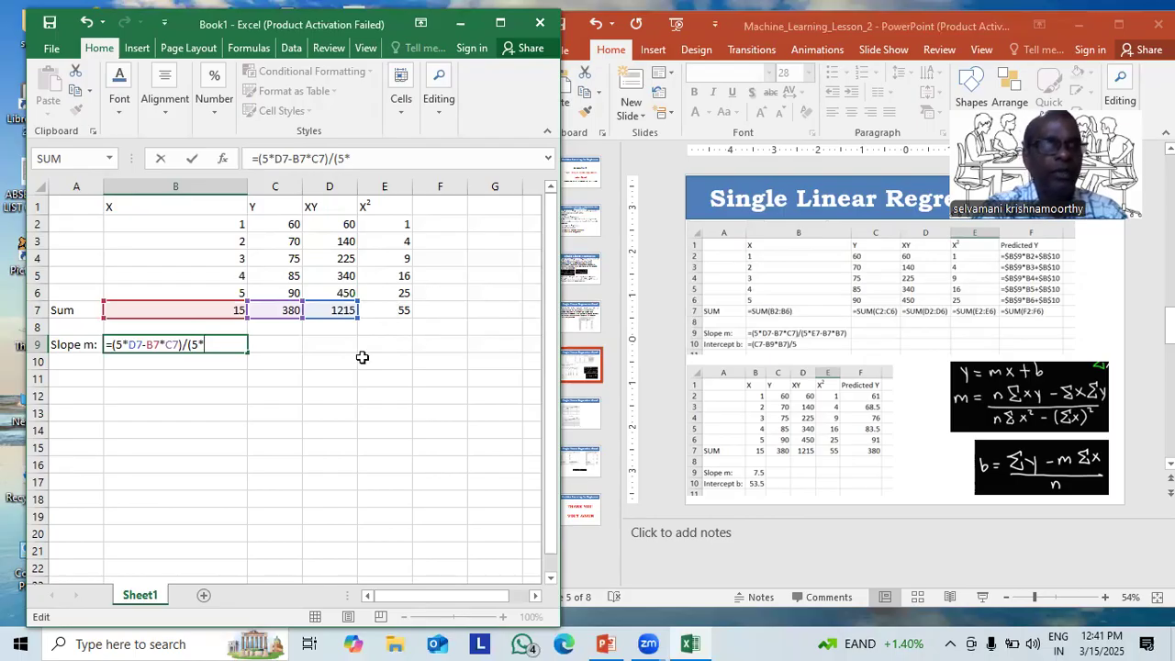
type("E7")
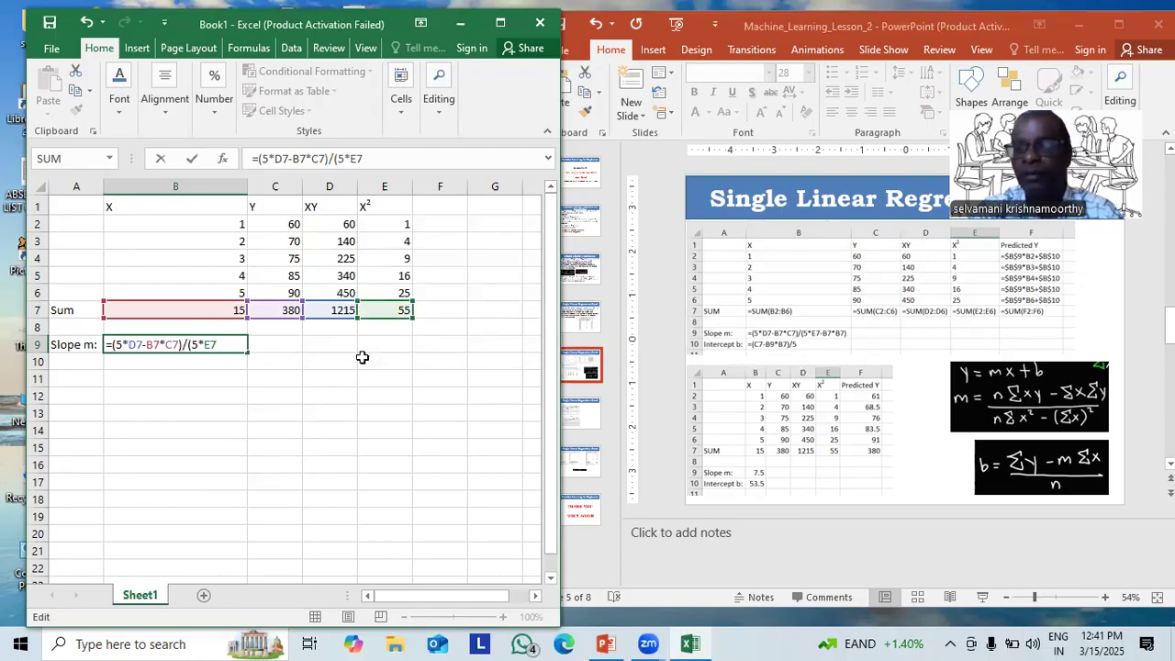
type("-")
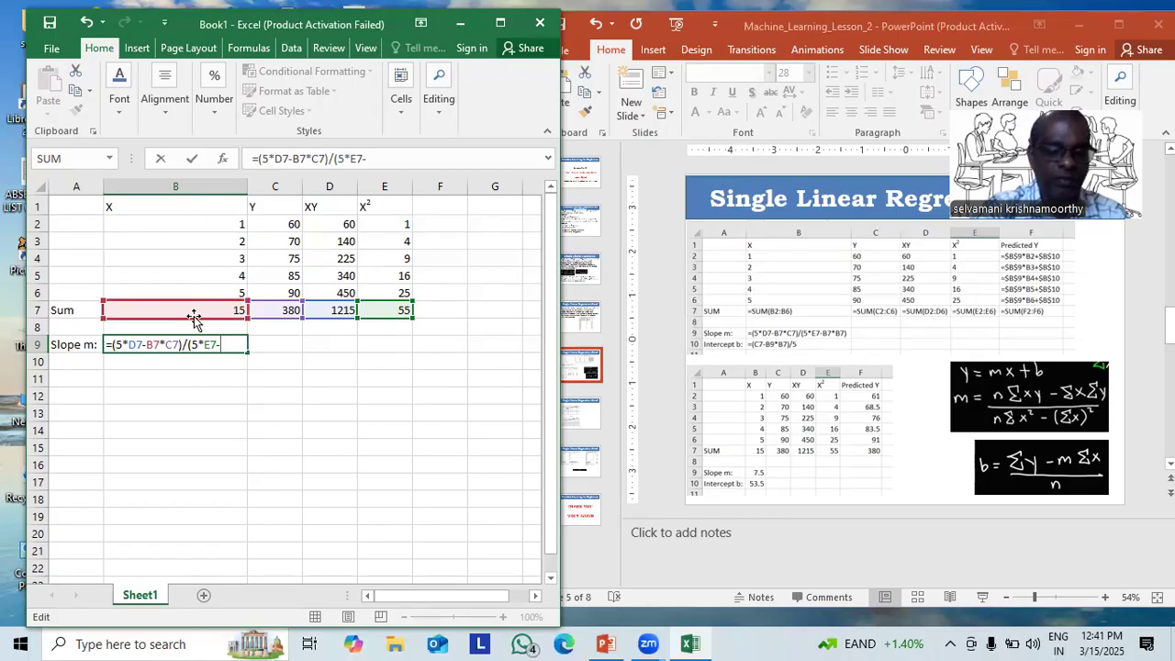
type("B7*B")
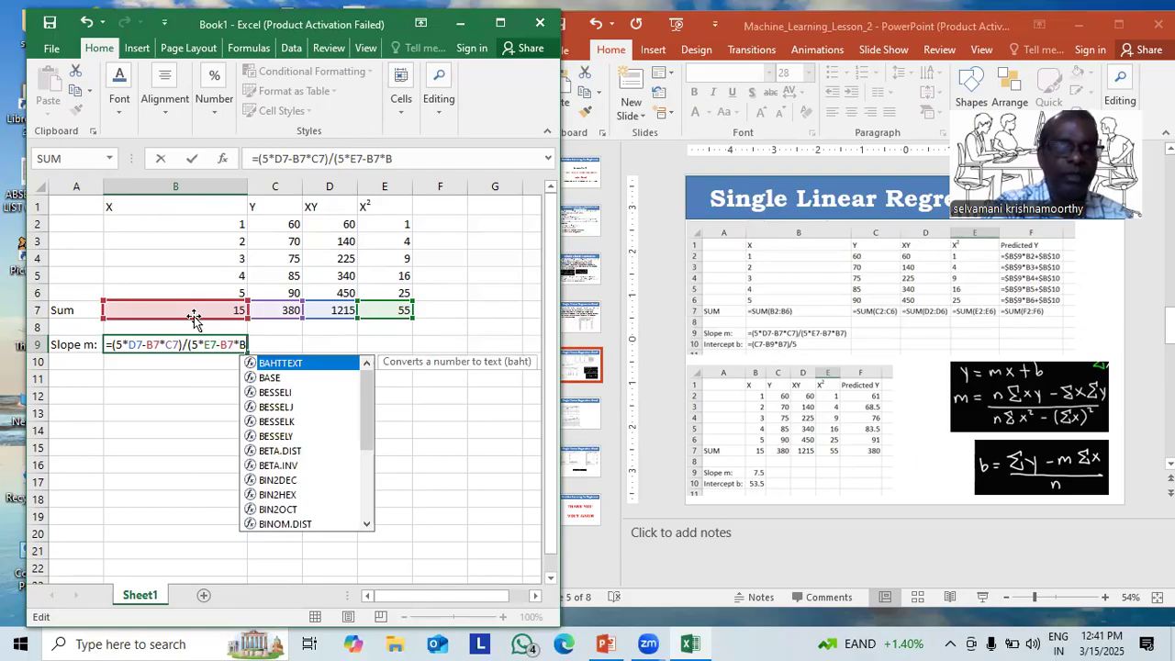
type("7)")
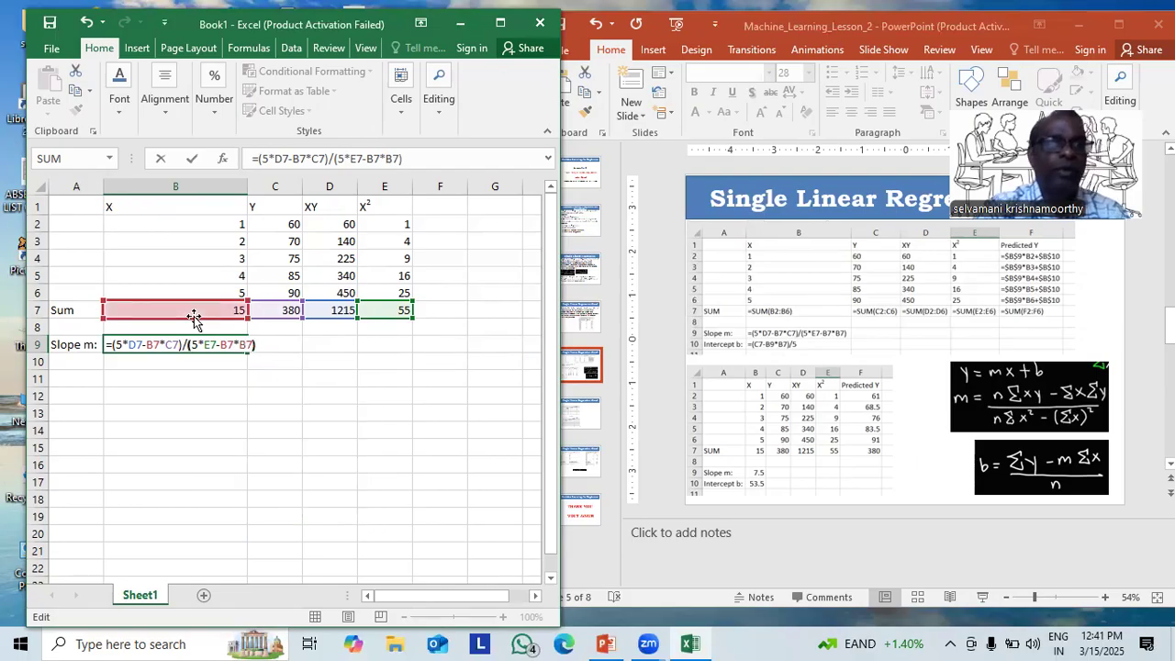
key("Return")
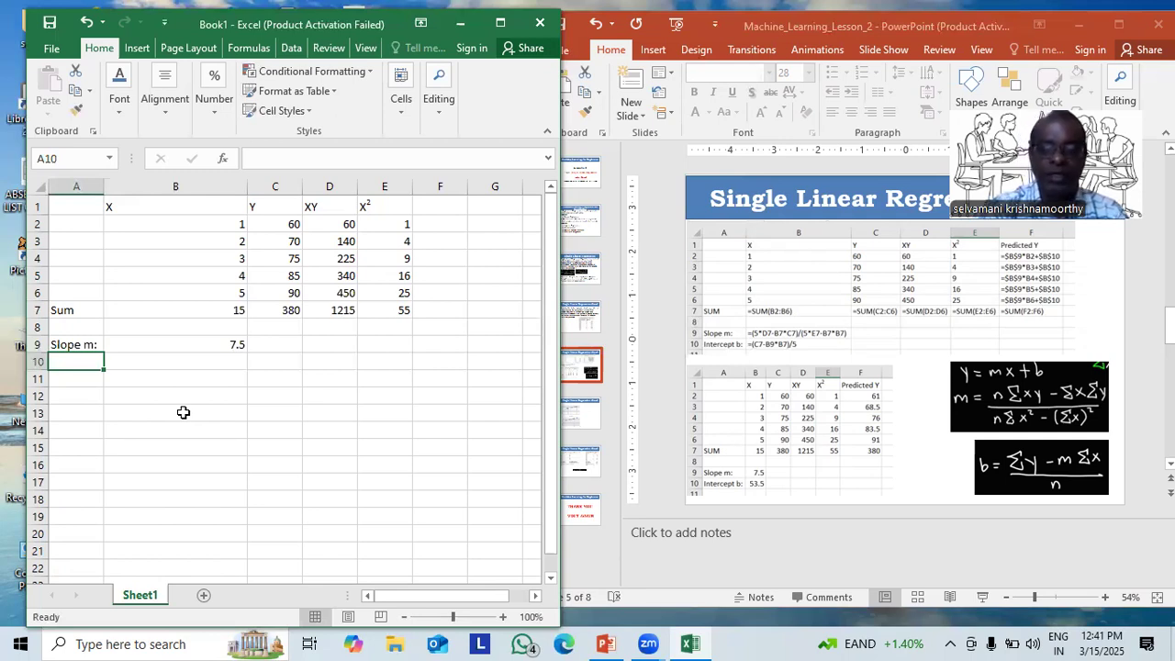
Step: Enter the label "Intercept b:" in cell A10 and autofit column A to its contents
type("iN")
key("BackSpace")
key("BackSpace")
type("Intercept b:")
key("Tab")
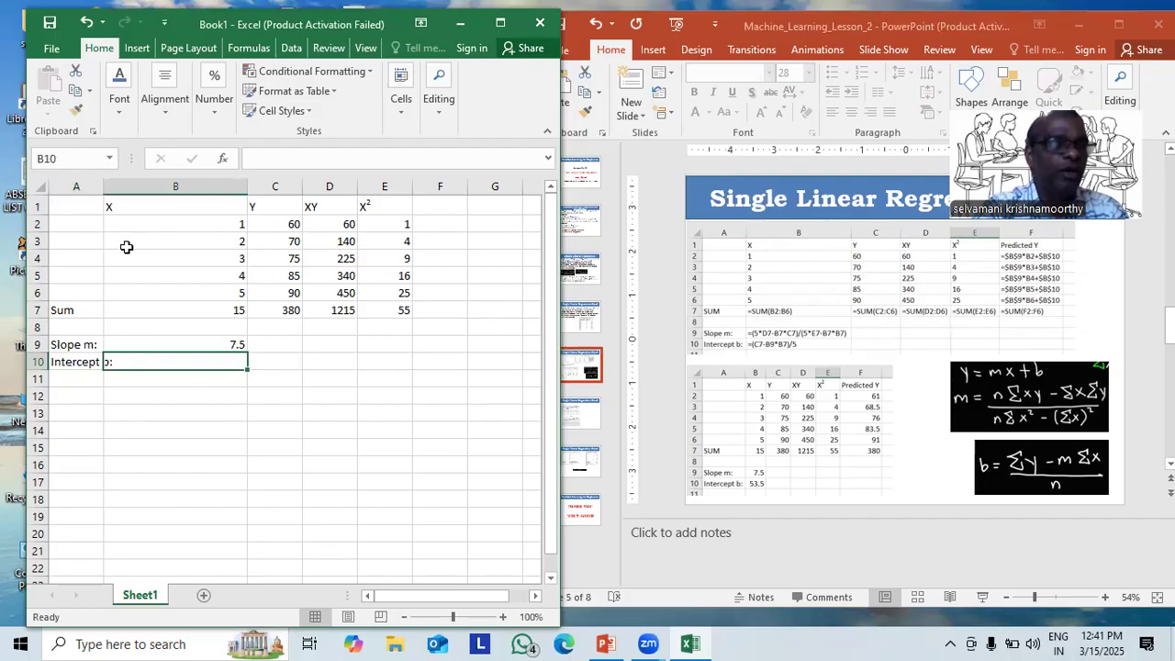
double_click(103, 186)
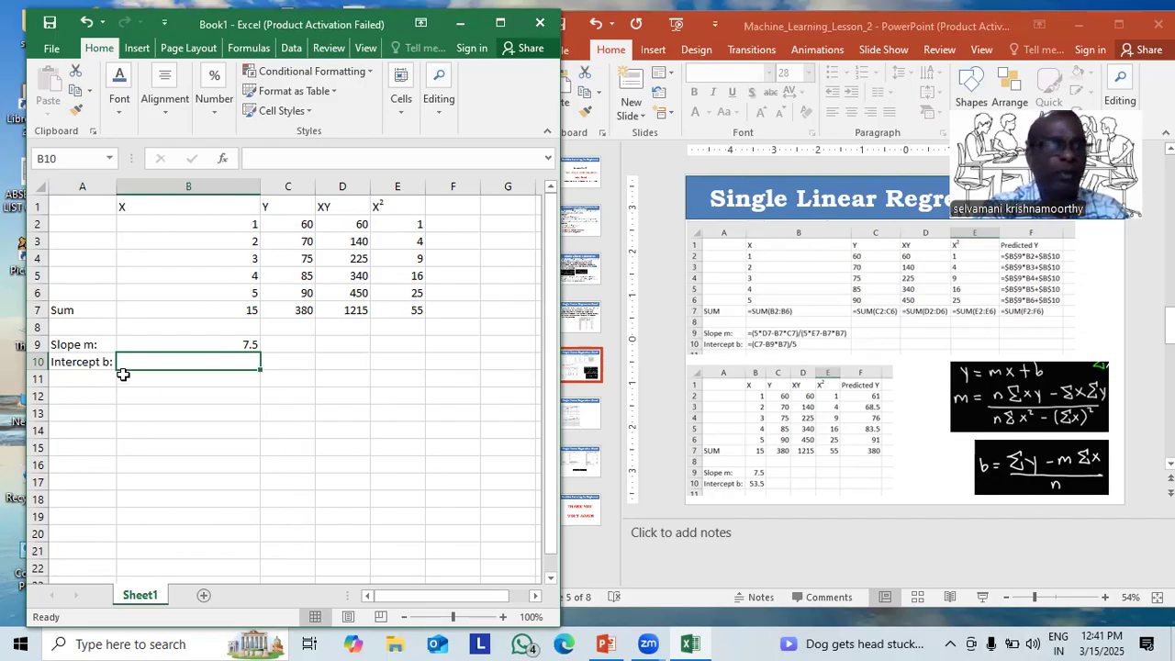
Step: Enter the intercept formula =(C7-B9*B7)/5 in cell B10
type("=")
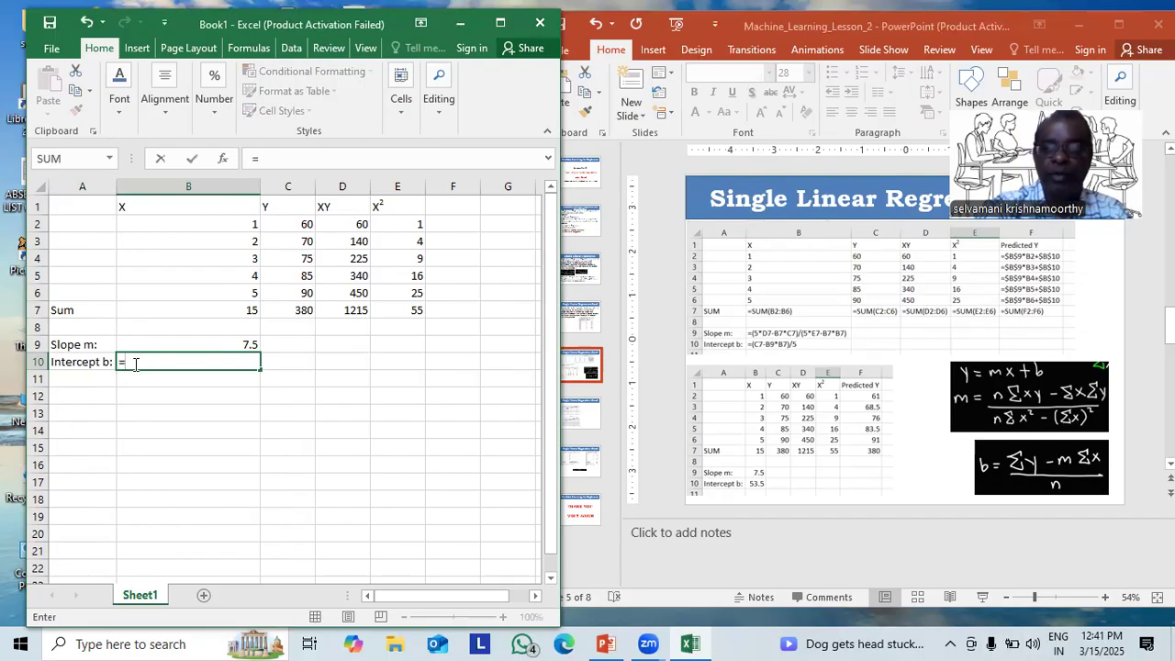
type("(")
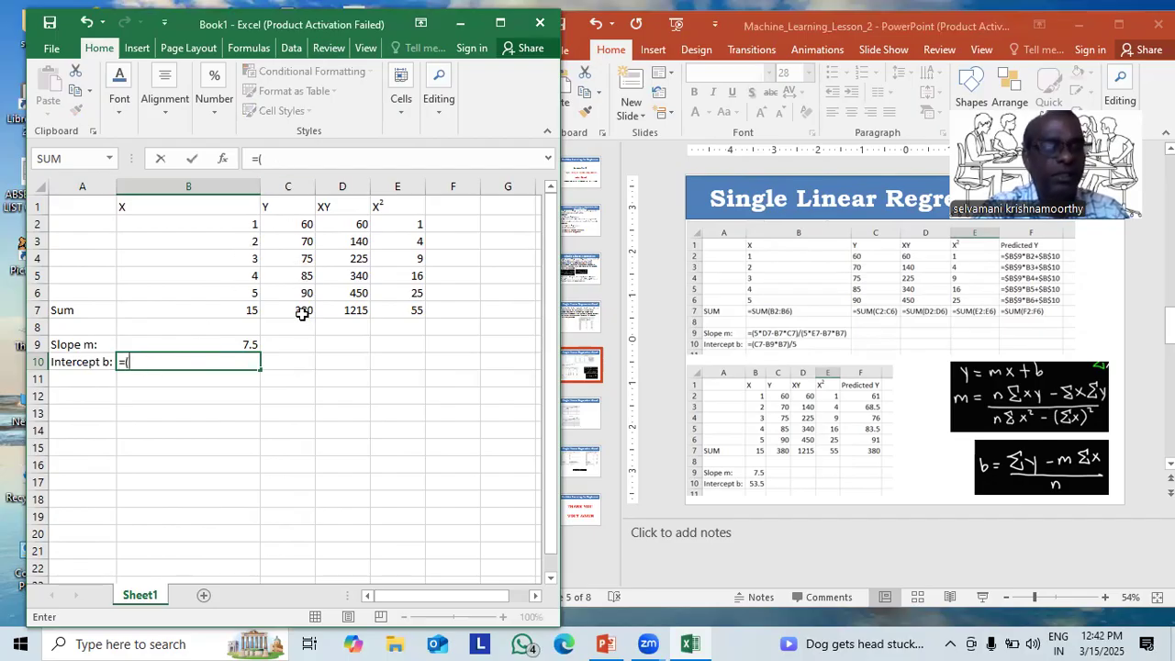
type("c7")
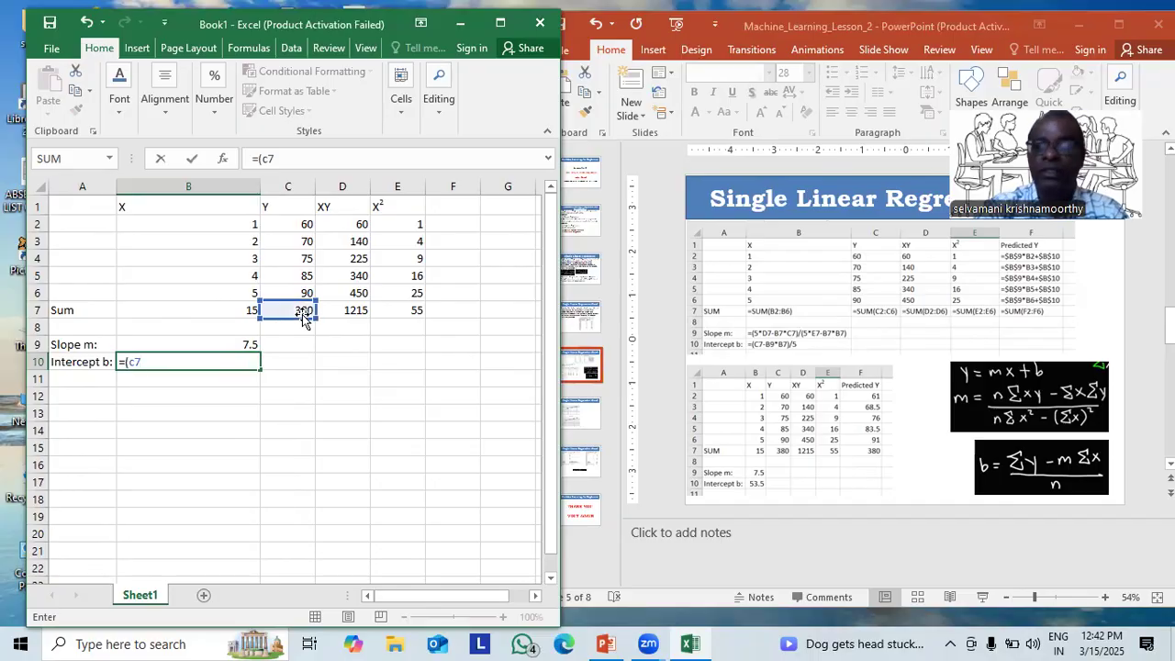
type("-")
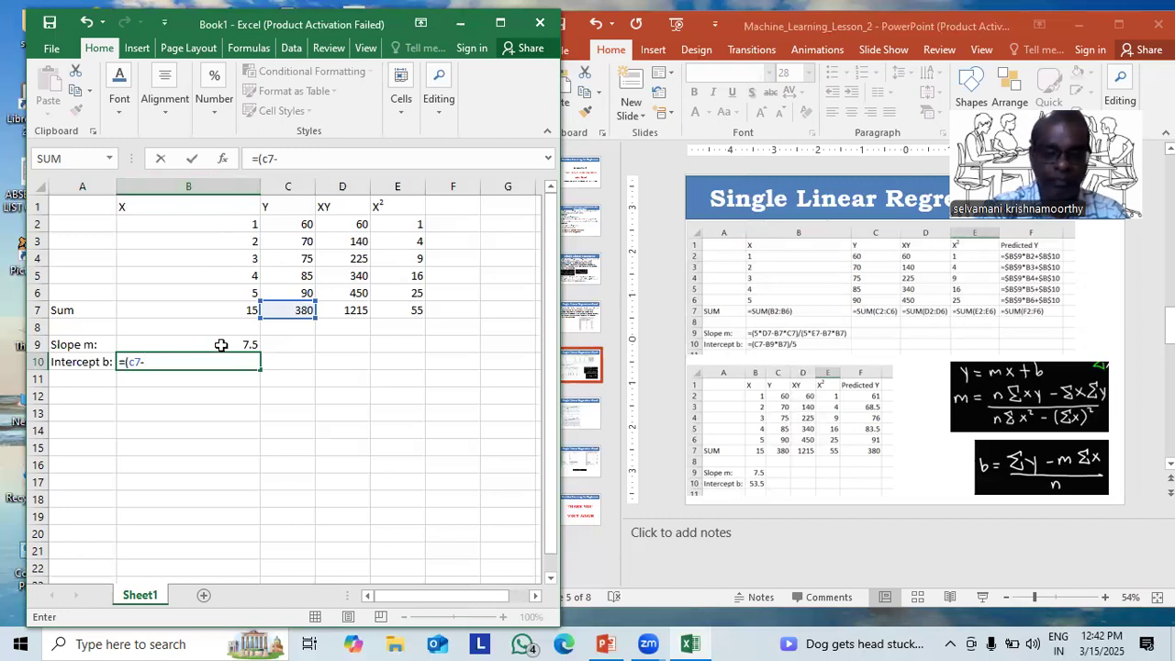
type("b9")
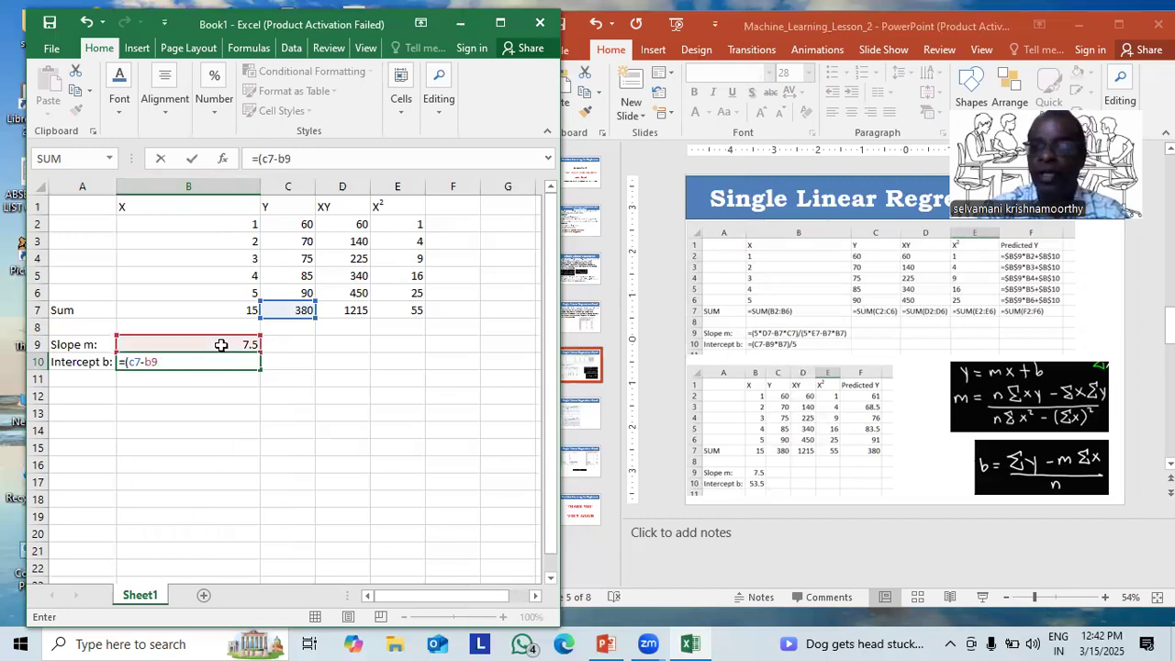
type("*")
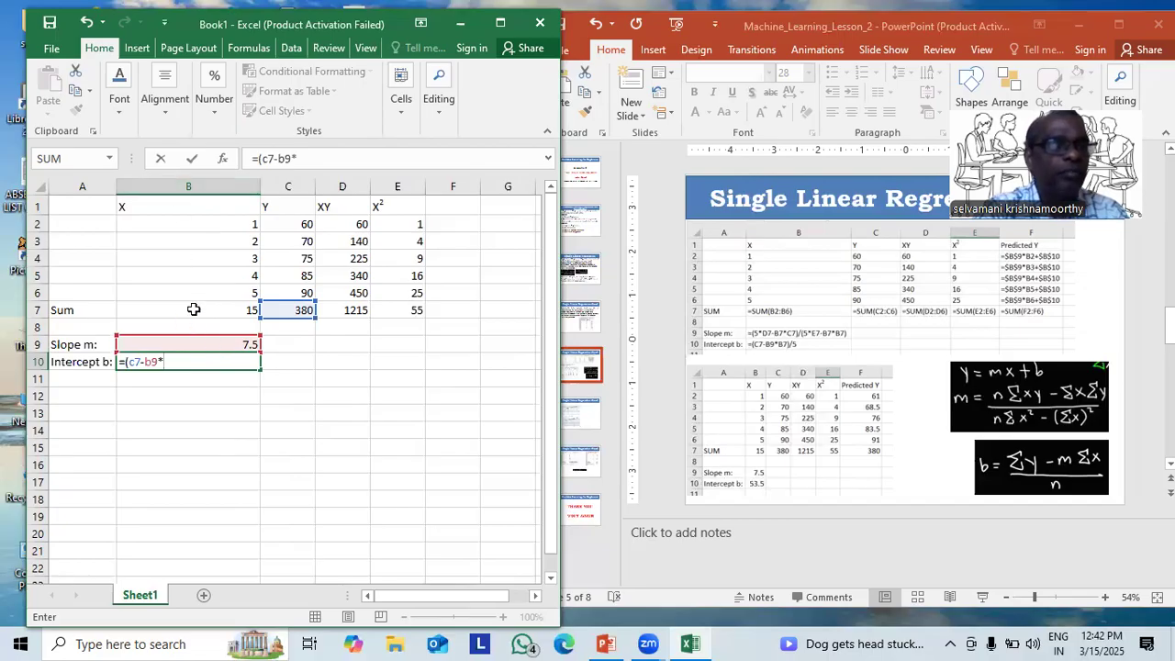
type("b7")
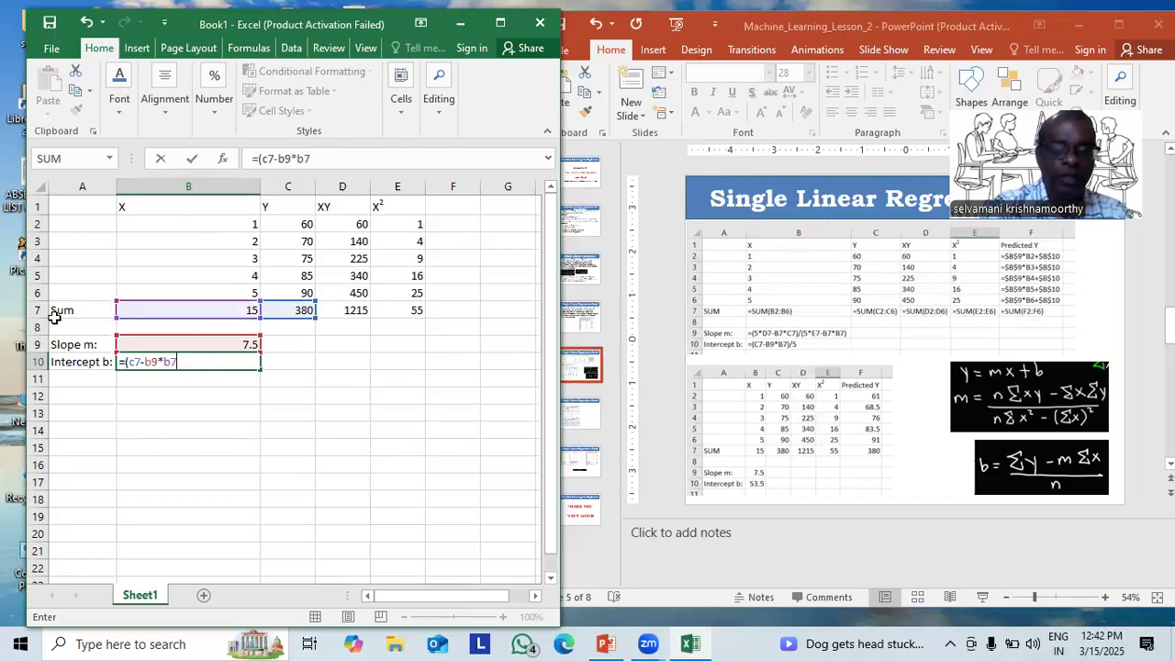
type(")/")
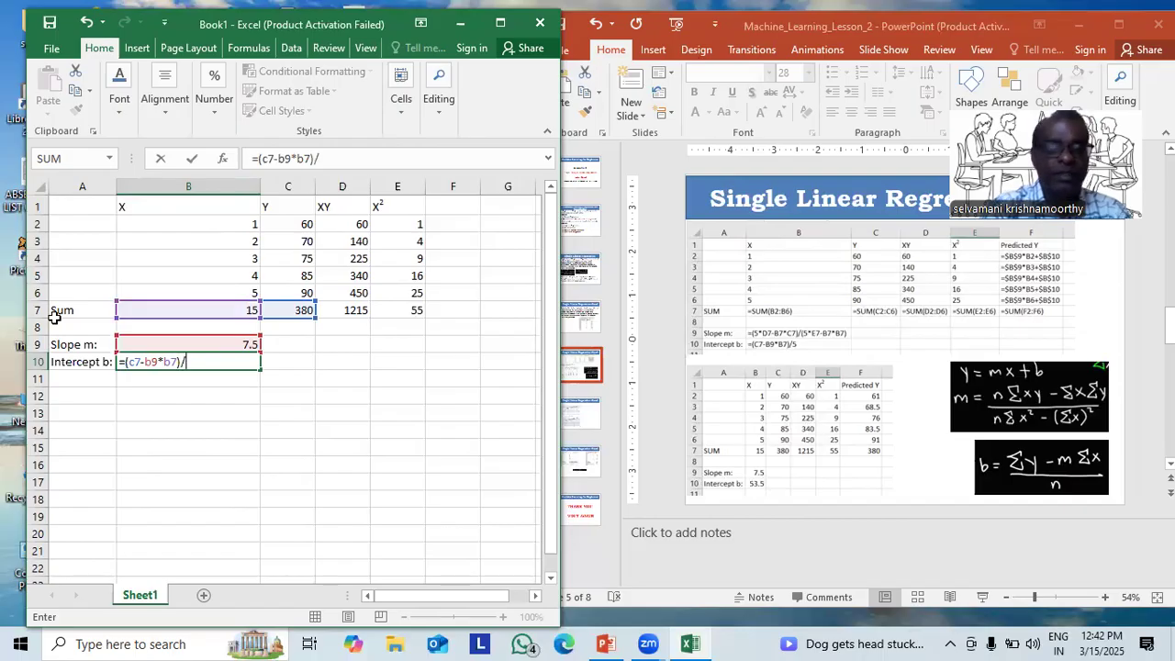
type("5")
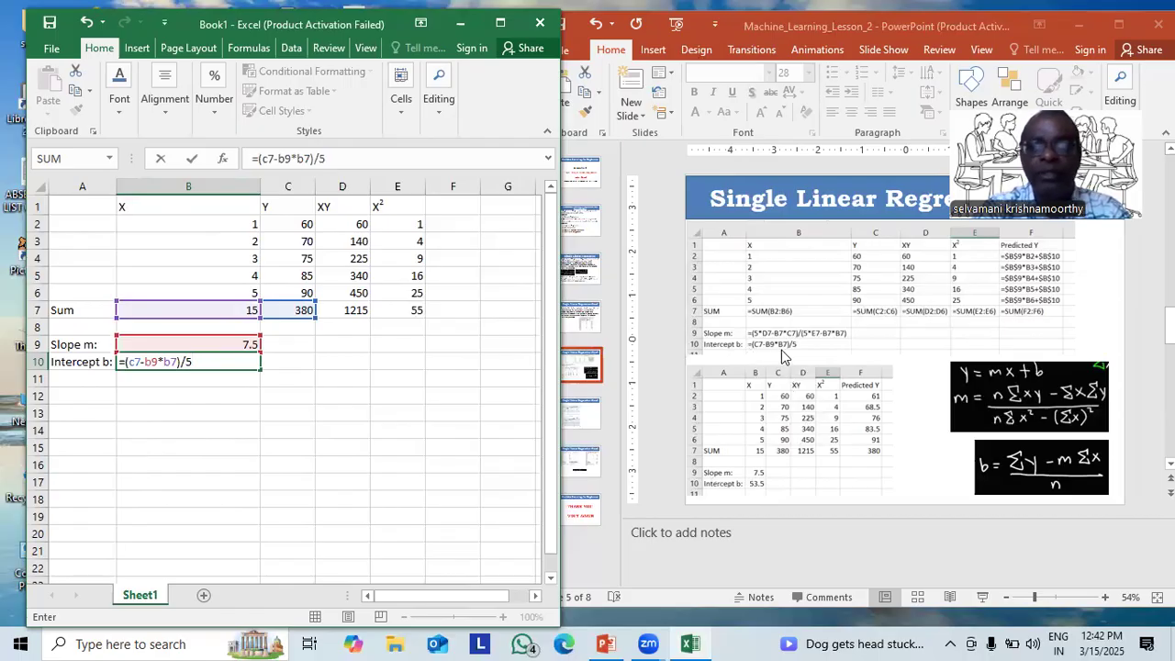
key("Return")
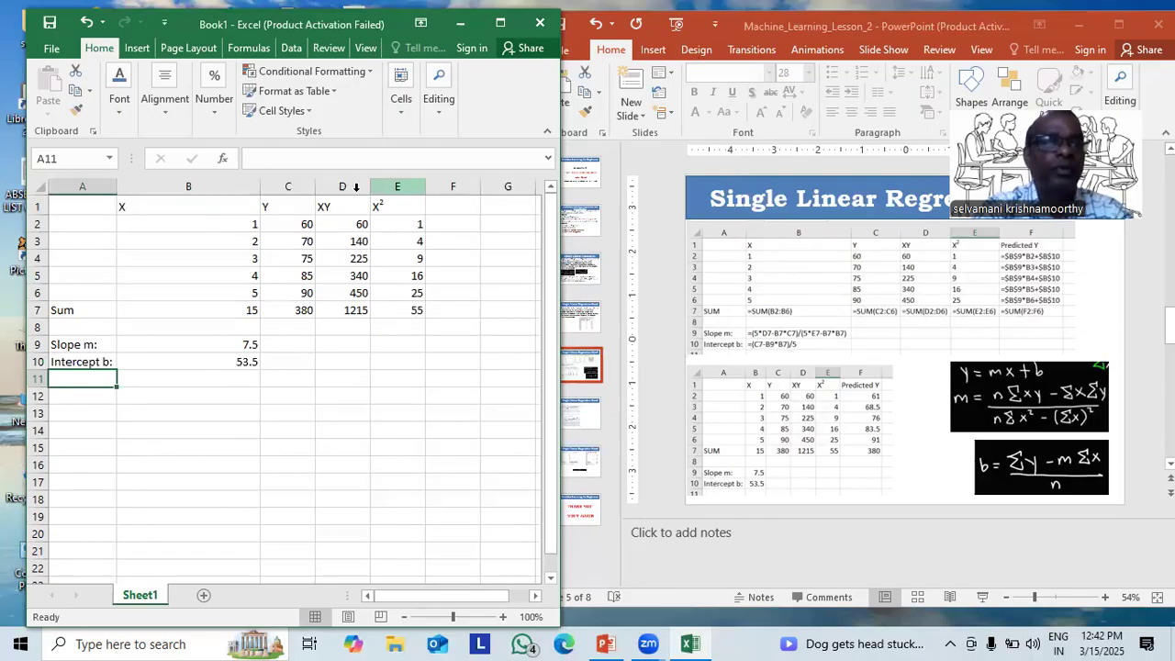
Step: Narrow column B, widen column F and enter the header "Predicted Y" in cell F1
left_click_drag(262, 188, 202, 197)
left_click_drag(421, 188, 502, 191)
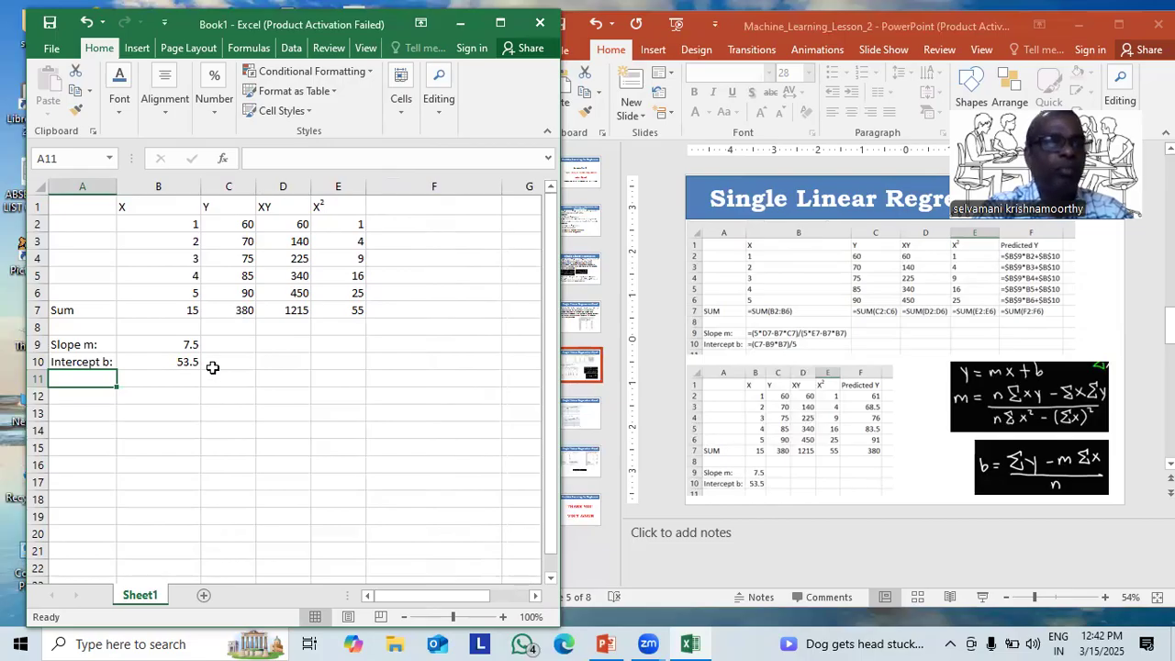
left_click(425, 209)
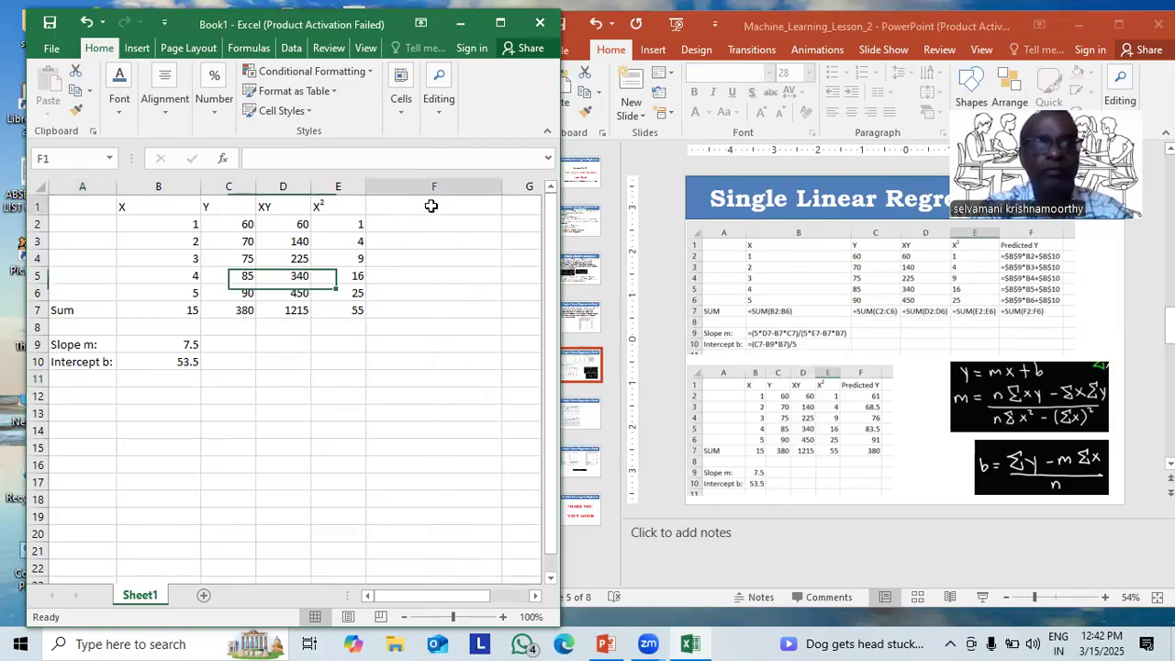
type("Peredicte")
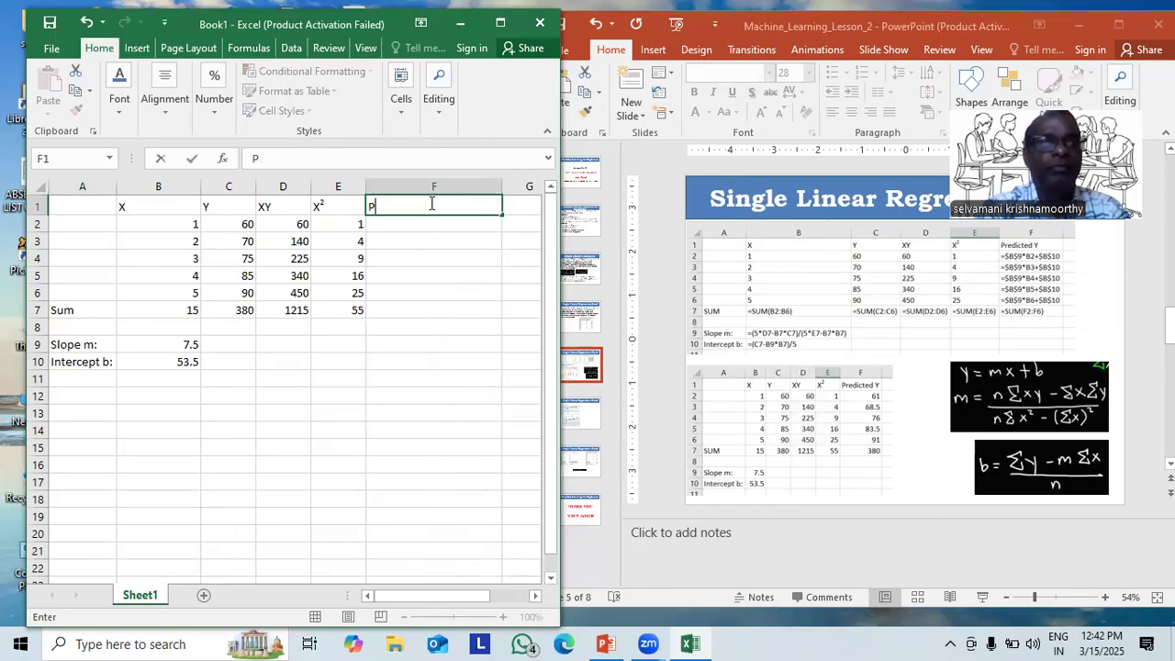
type("d ")
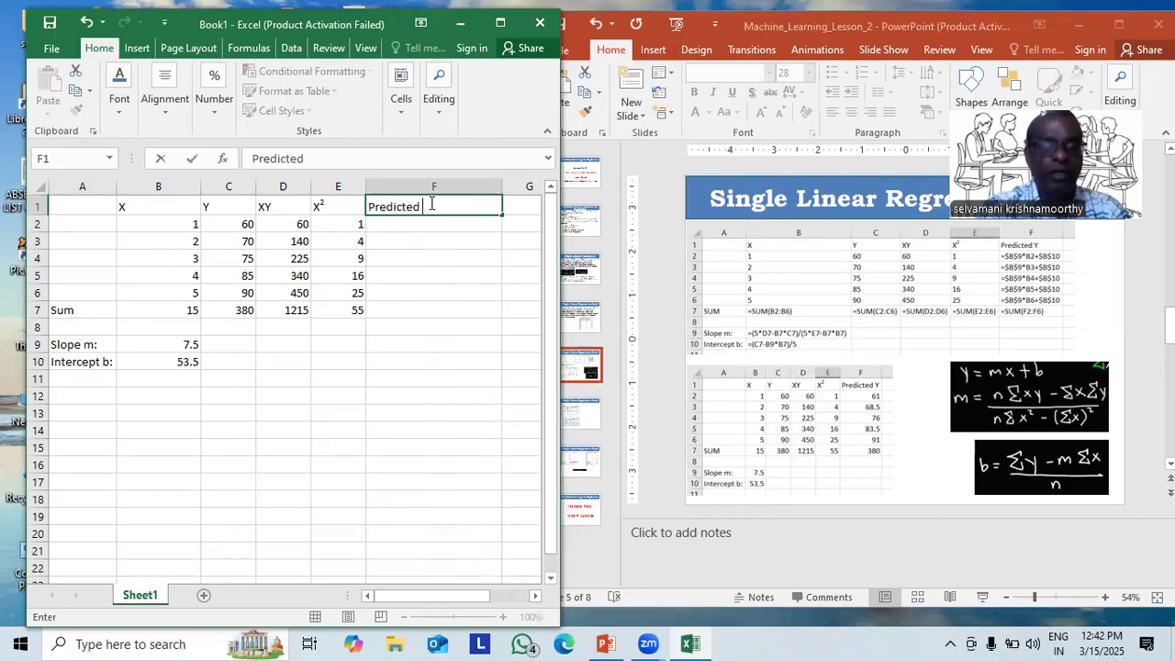
type("Y")
key("Return")
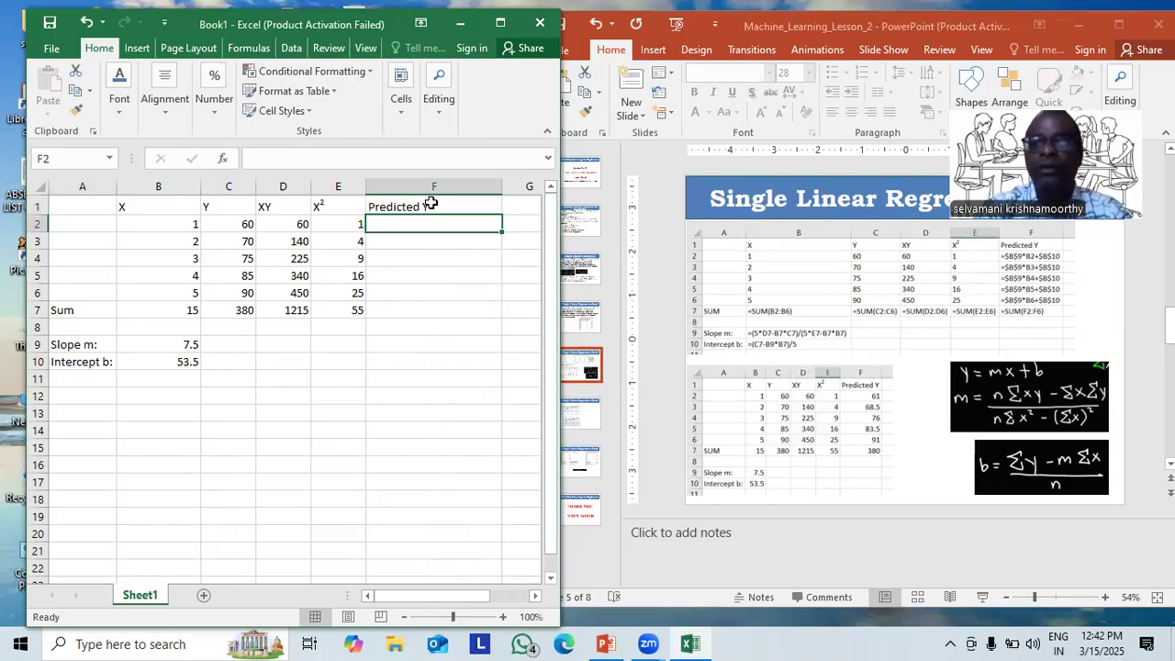
Step: Enter the predicted Y formula =$B$9*B2+$B$10 in cell F2, with absolute references to the slope and intercept
type("=")
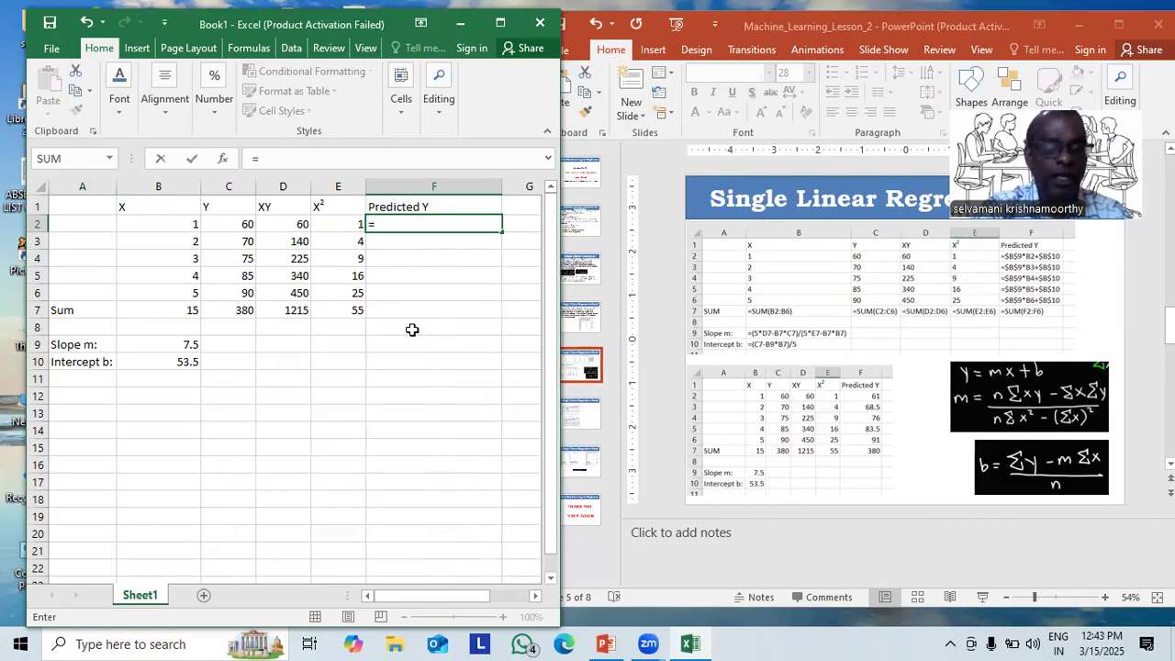
type("$")
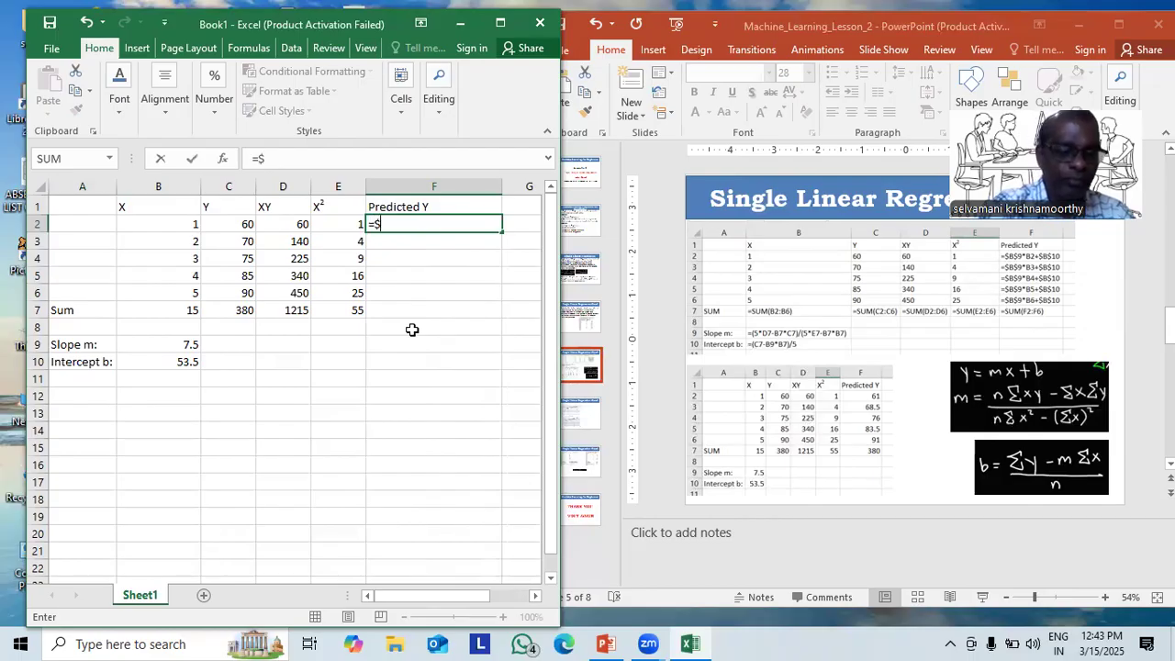
type("b$9")
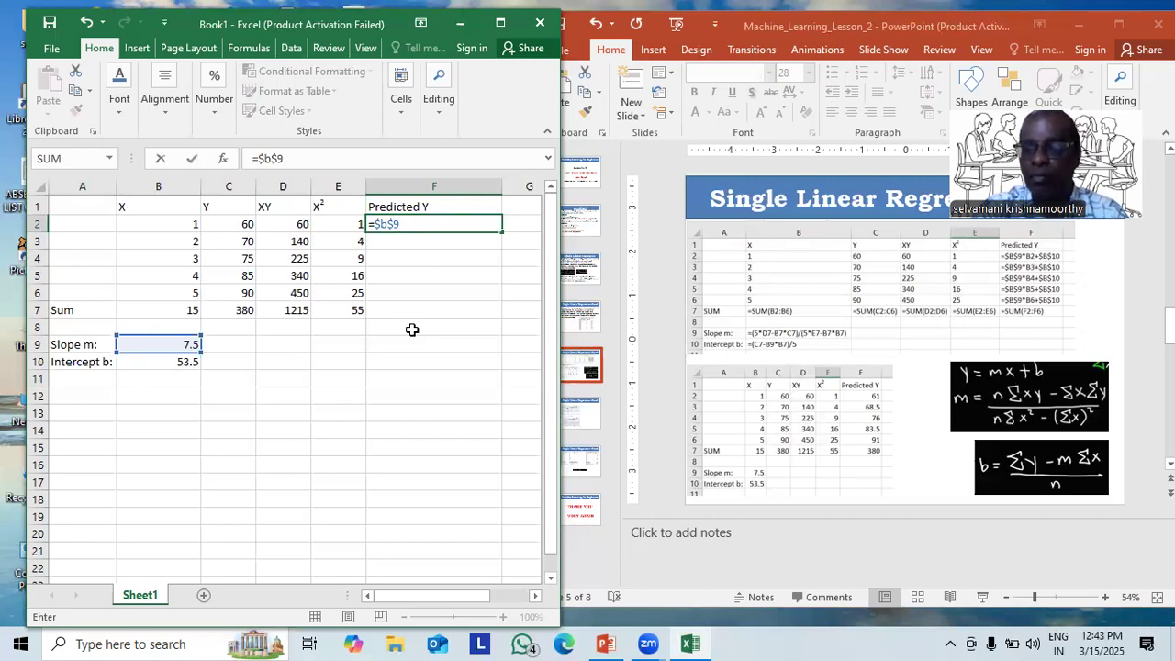
type("*")
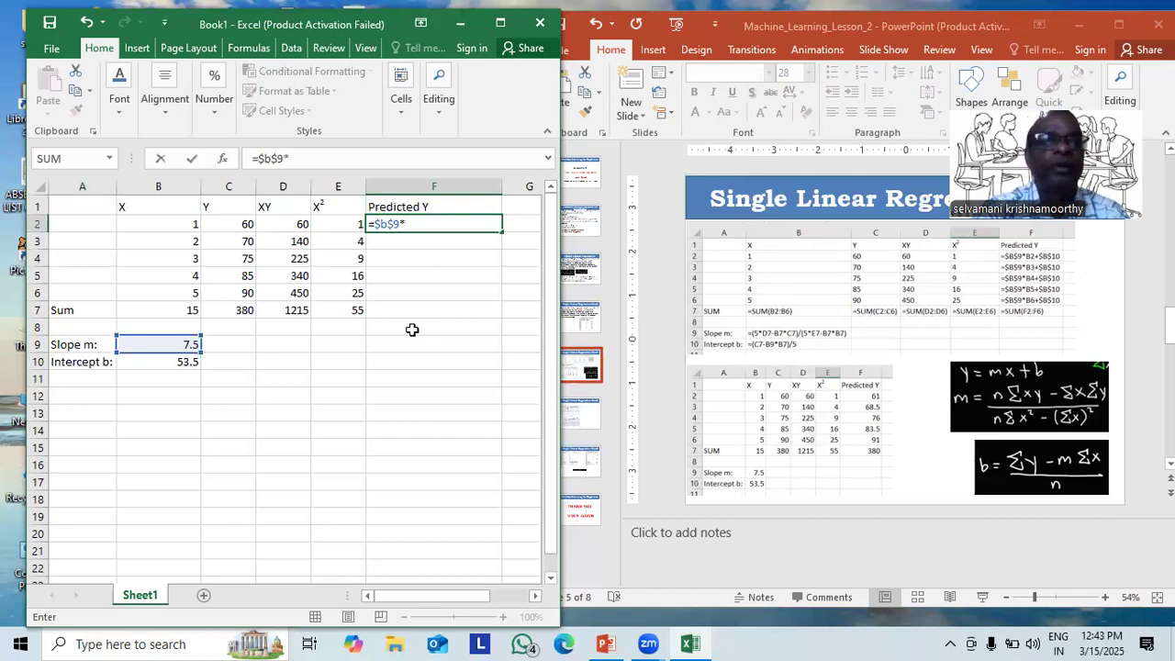
left_click(135, 228)
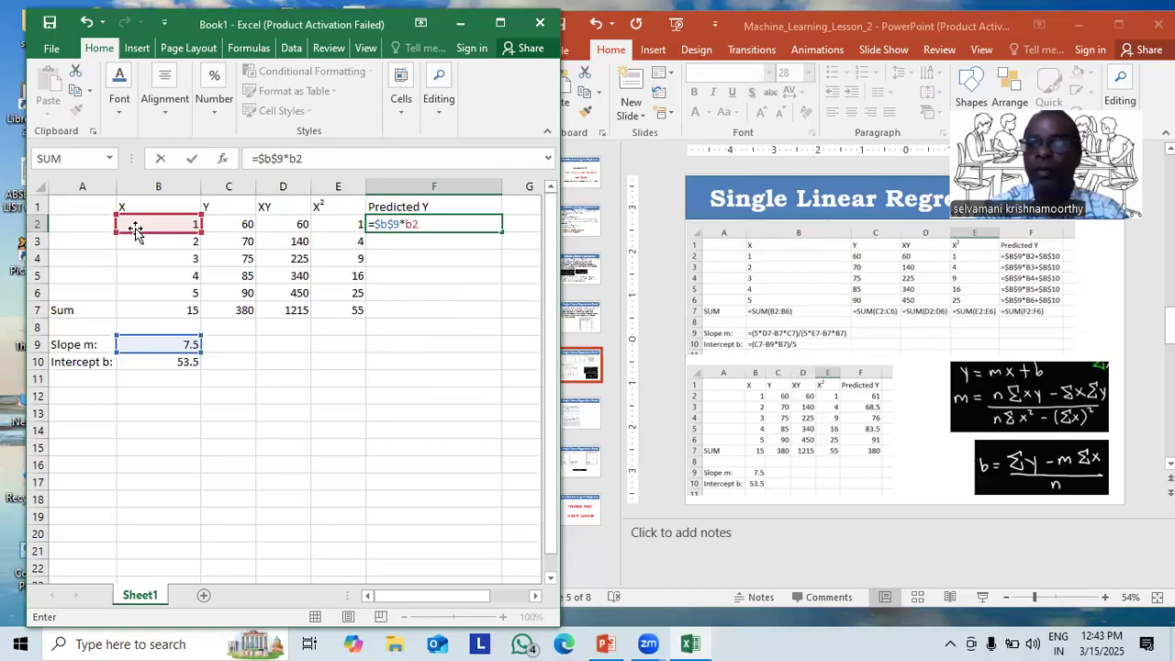
type("+")
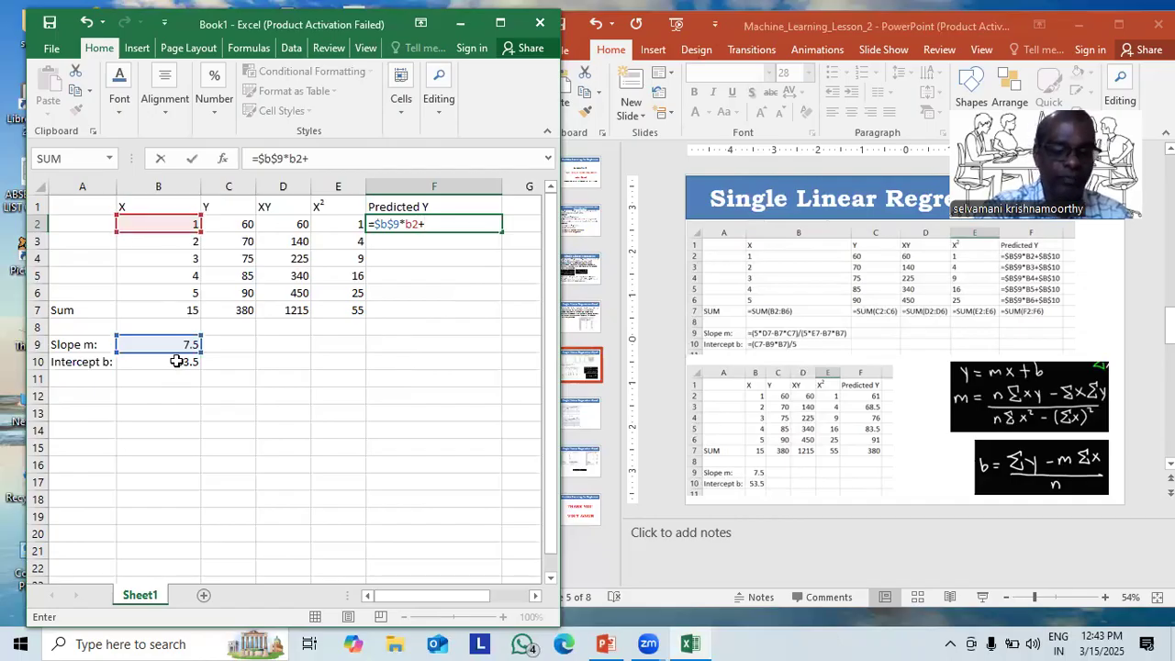
type("$b")
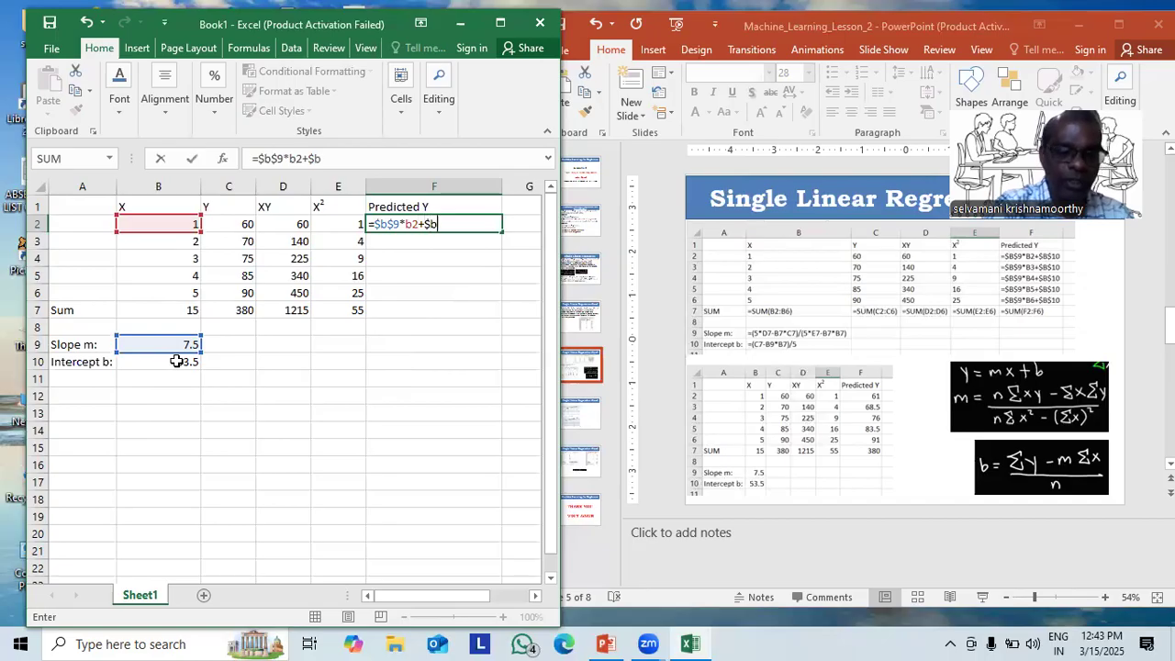
type("$10")
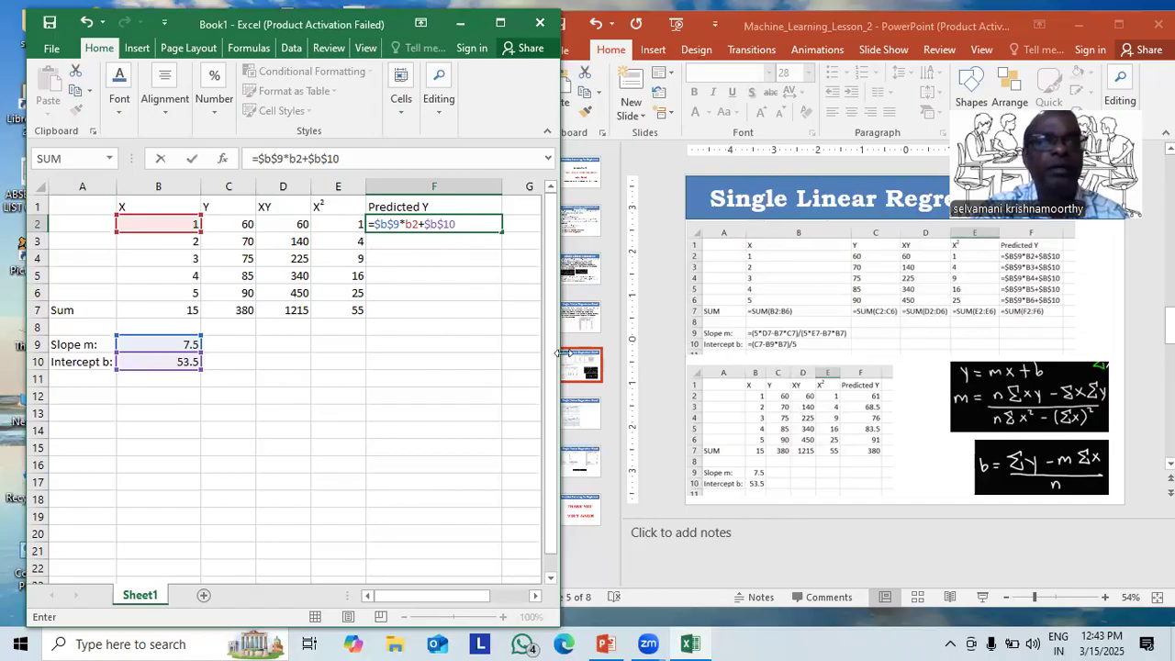
key("Return")
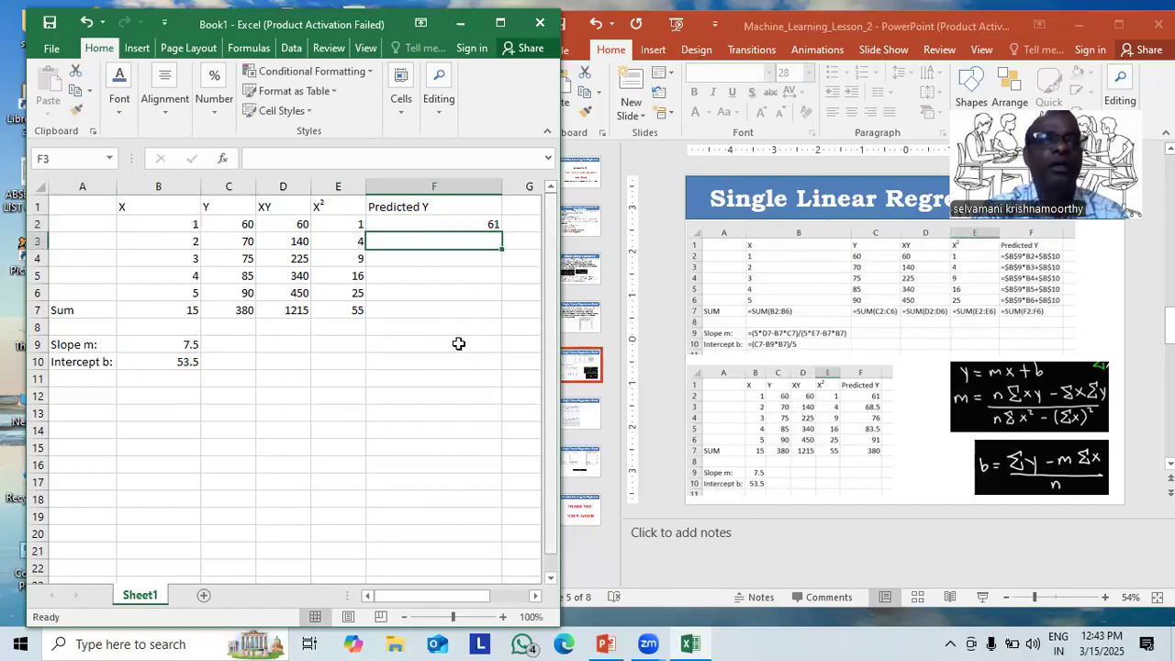
Step: Fill the predicted Y formula from F2 down through F7, checking row 3 against its X and Y values
left_click(467, 227)
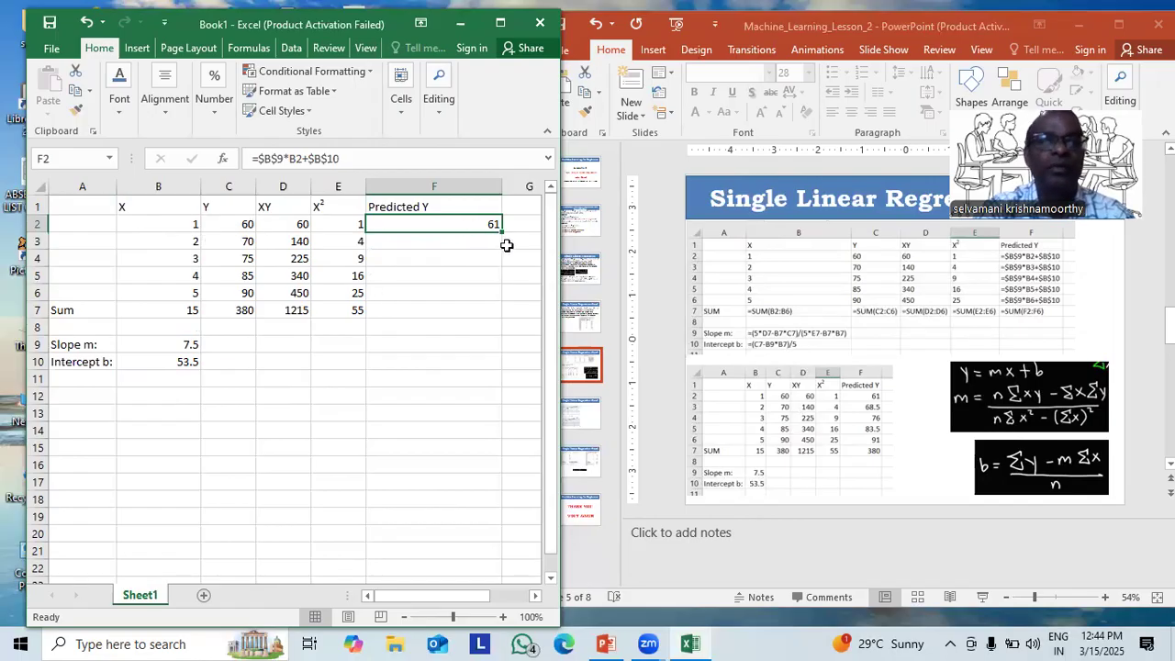
left_click_drag(504, 245, 505, 252)
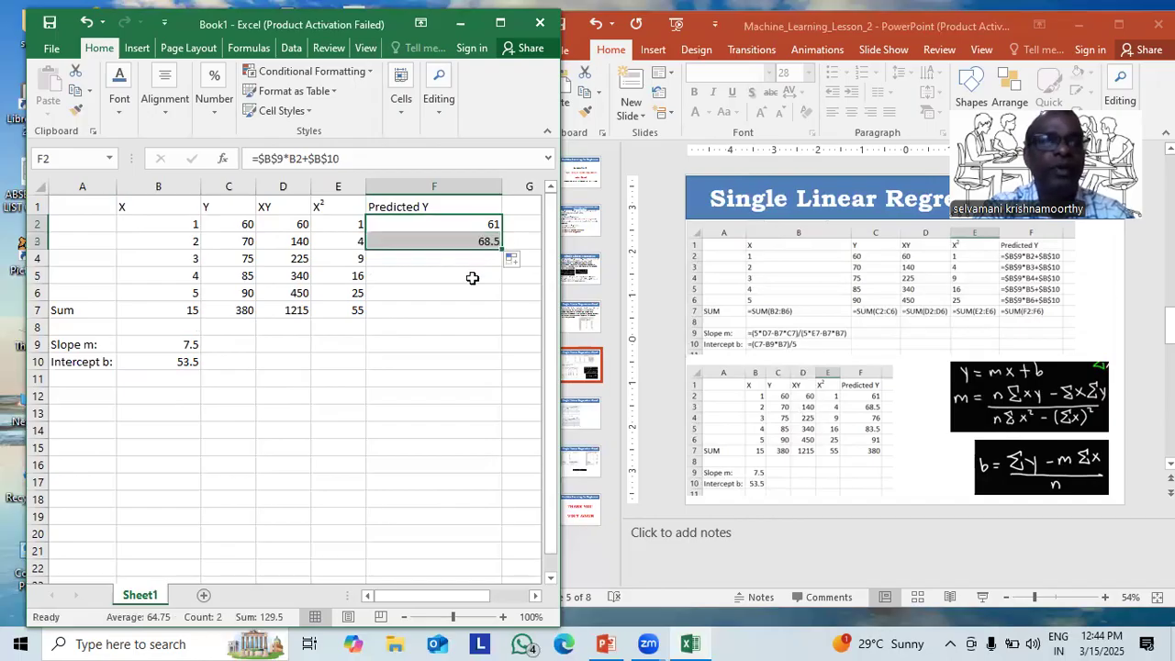
left_click(156, 242)
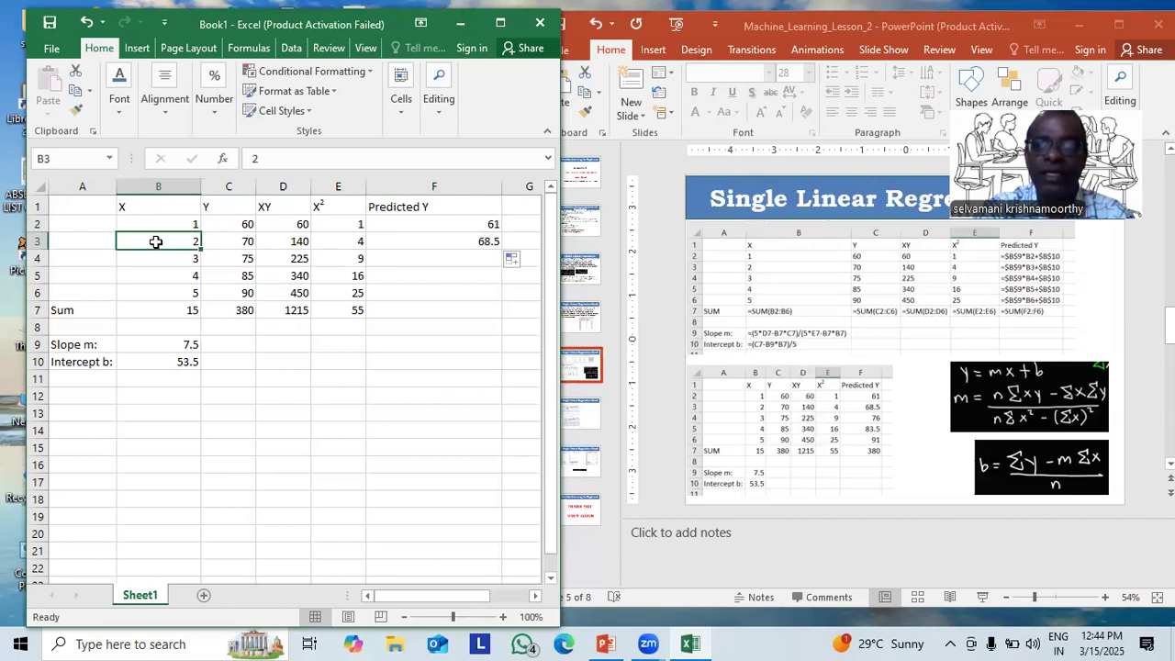
left_click(246, 240)
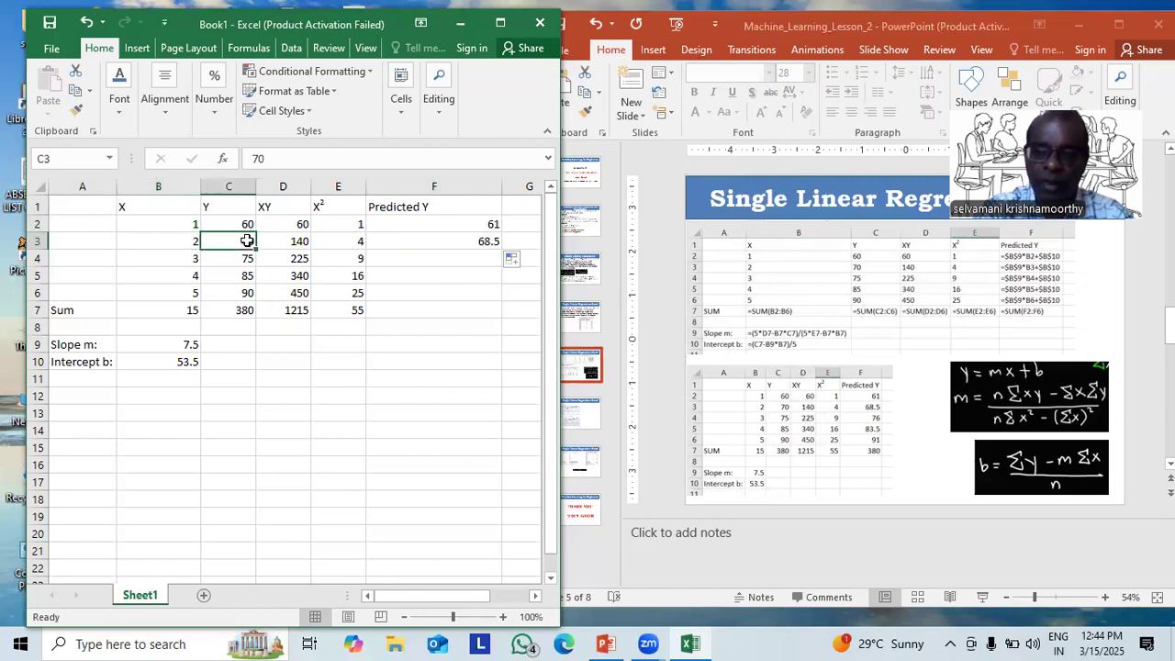
left_click(488, 239)
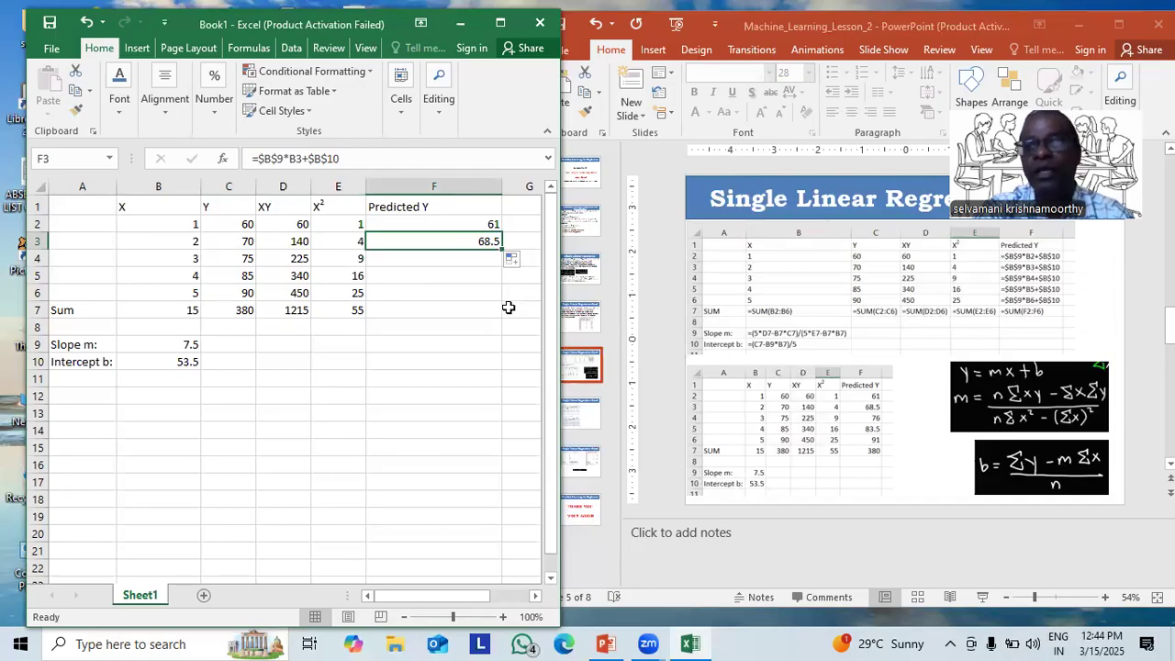
left_click_drag(501, 248, 502, 315)
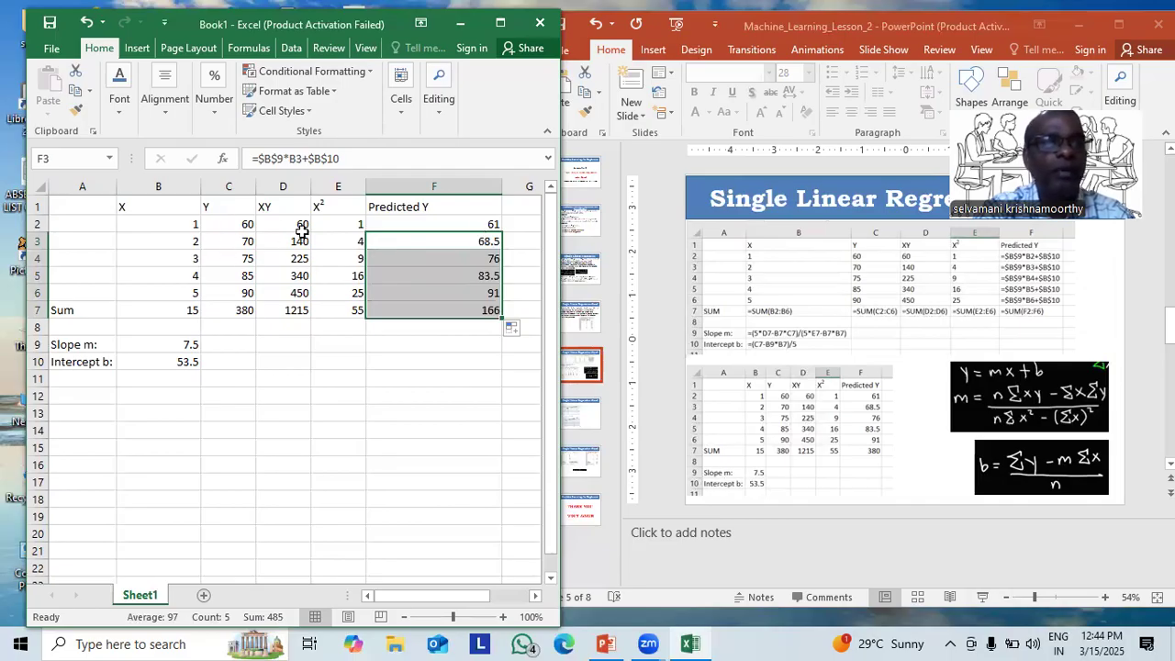
Step: Compare each actual Y value in C2:C6 with its predicted Y value in F2:F6, row by row
left_click(242, 224)
left_click(428, 224)
left_click(239, 239)
left_click(459, 241)
left_click(235, 259)
left_click(479, 265)
left_click(246, 279)
left_click(448, 277)
left_click(244, 295)
left_click(472, 292)
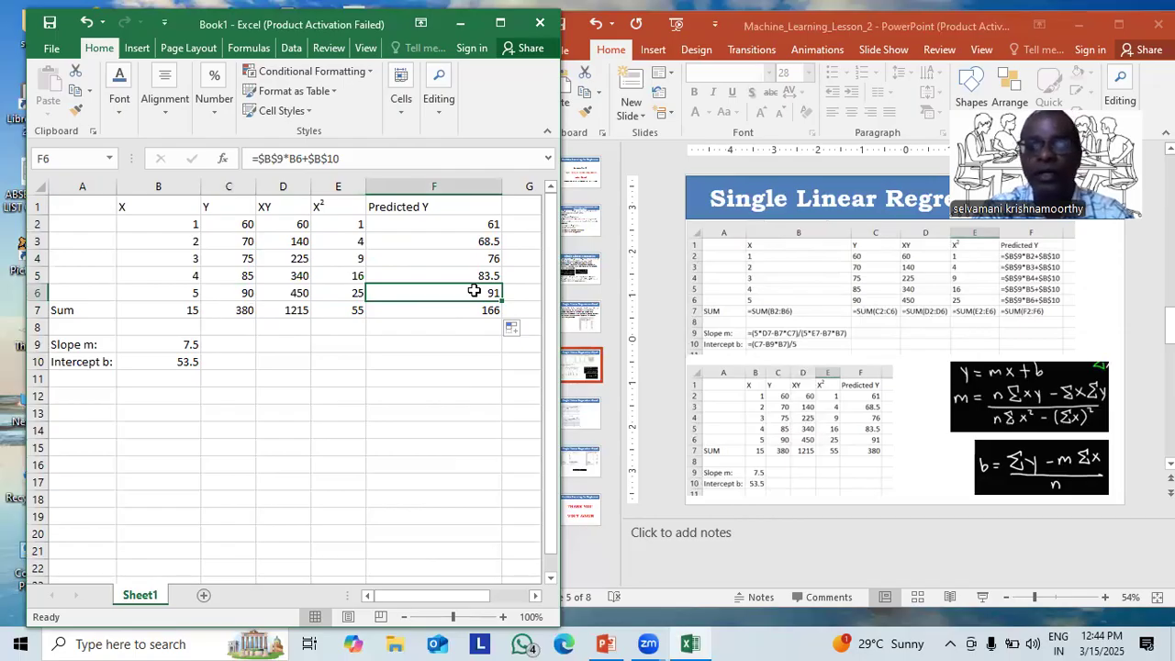
Step: Switch to the PowerPoint lesson, present from the Single Linear Regression-Excel slide, and advance to the Y and Predicted Y charts
left_click(1119, 25)
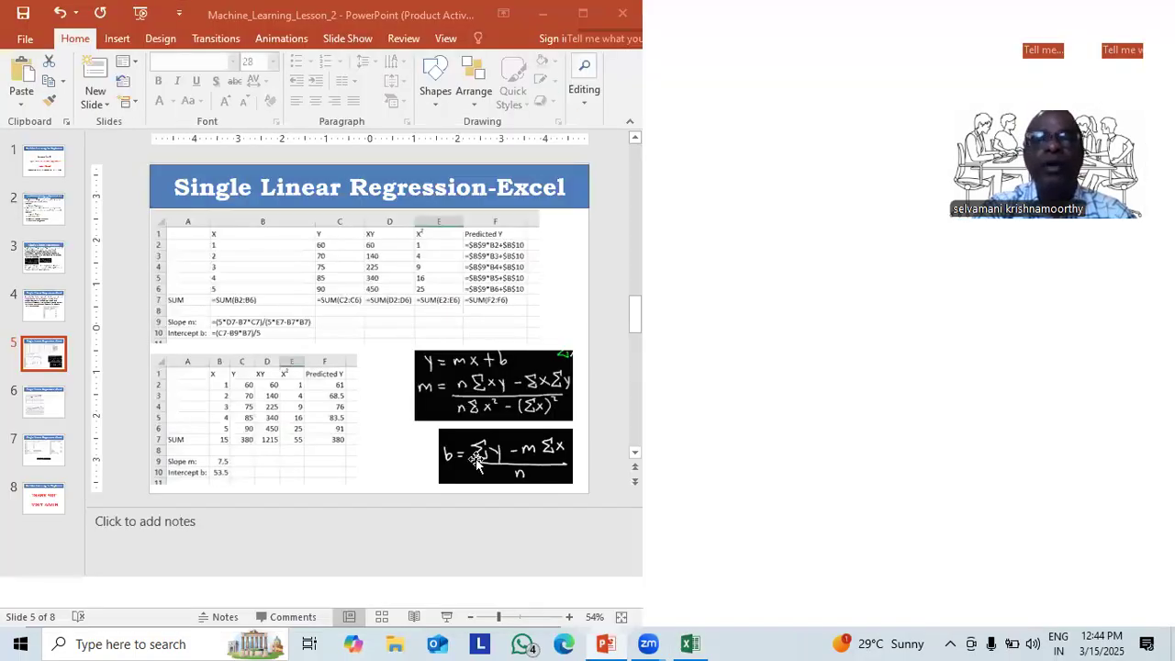
left_click(990, 617)
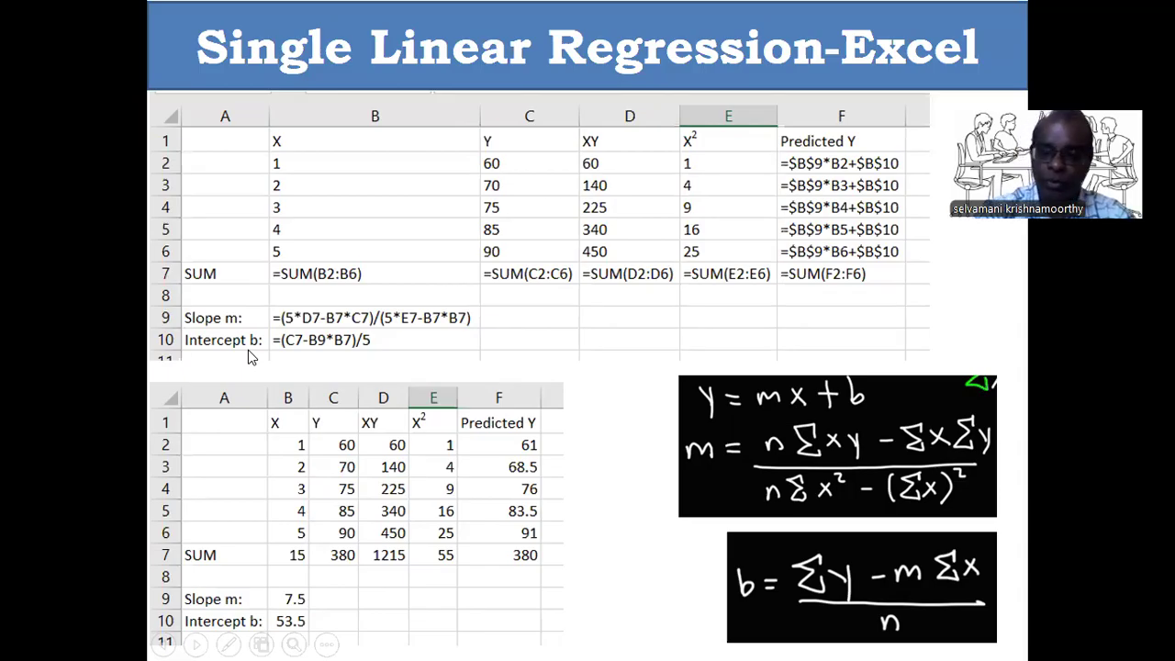
key("Right")
key("Left")
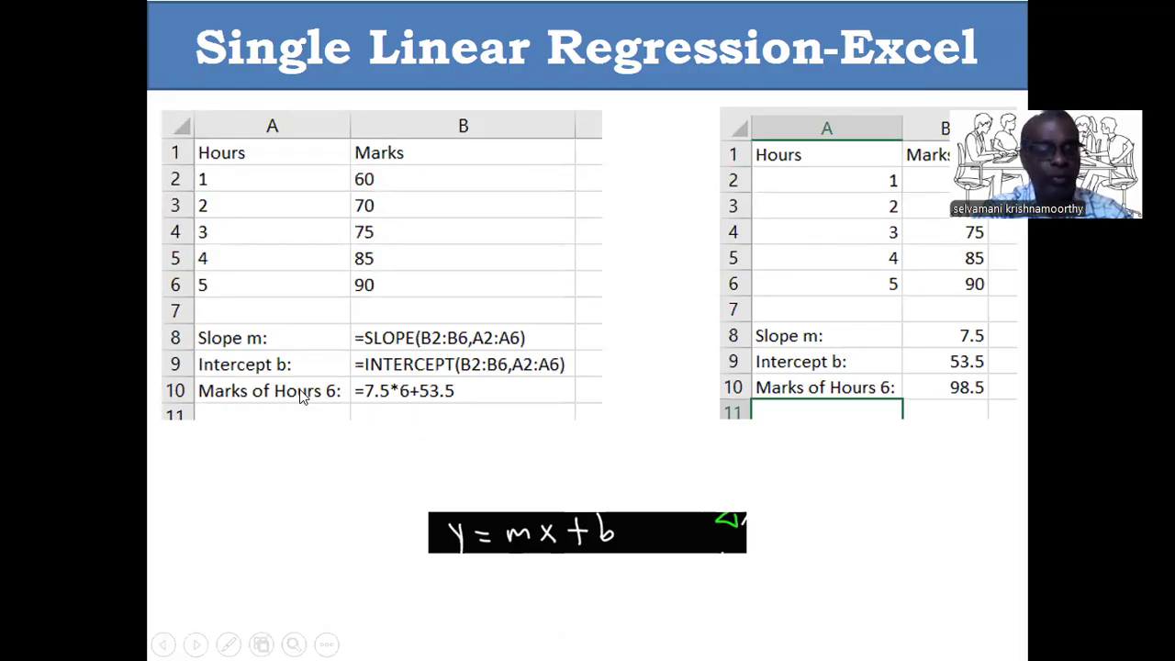
key("Right")
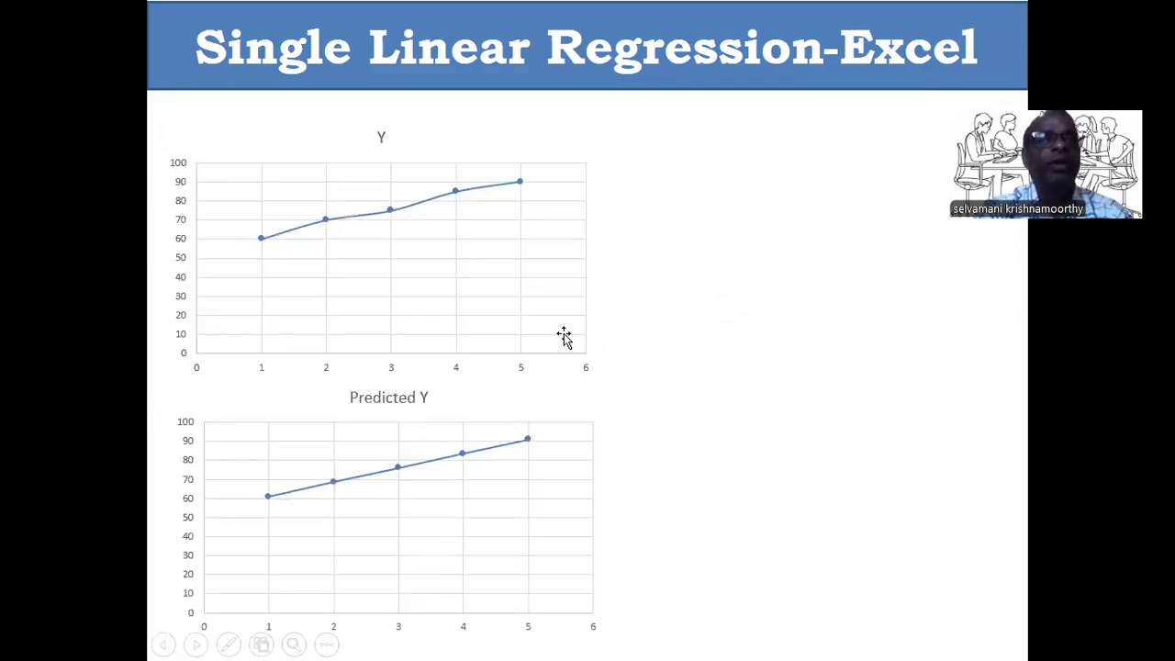
Step: End the slide show, switch to Excel and insert a straight-line scatter chart with markers from B1:C6, placed beside the table
key("Escape")
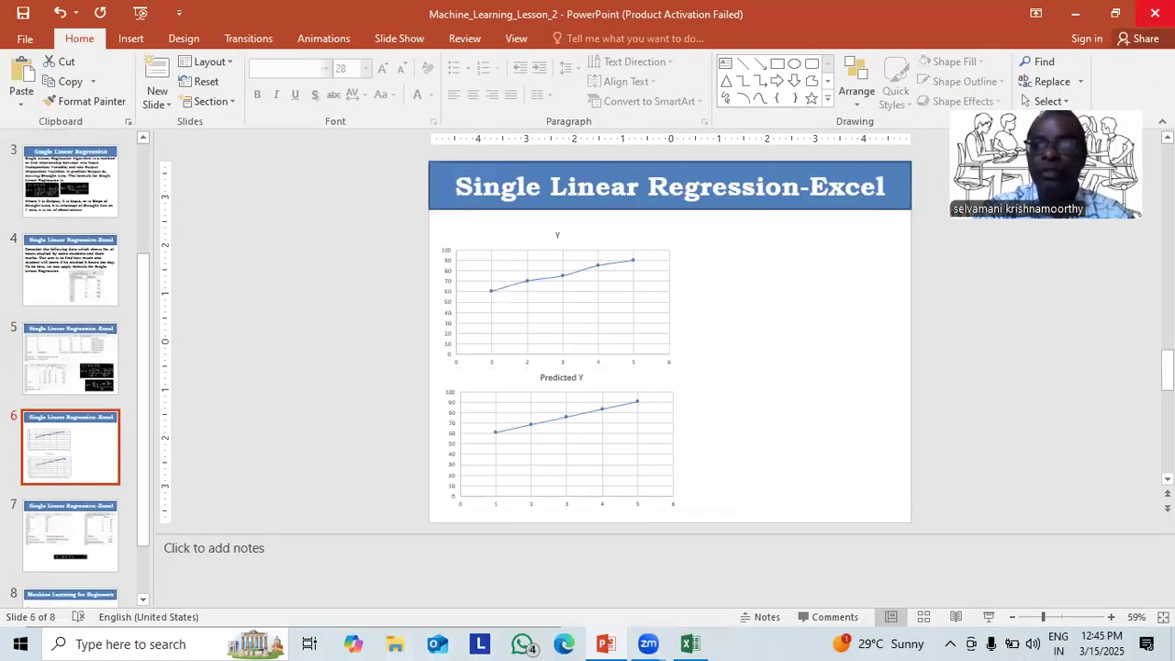
left_click(1116, 12)
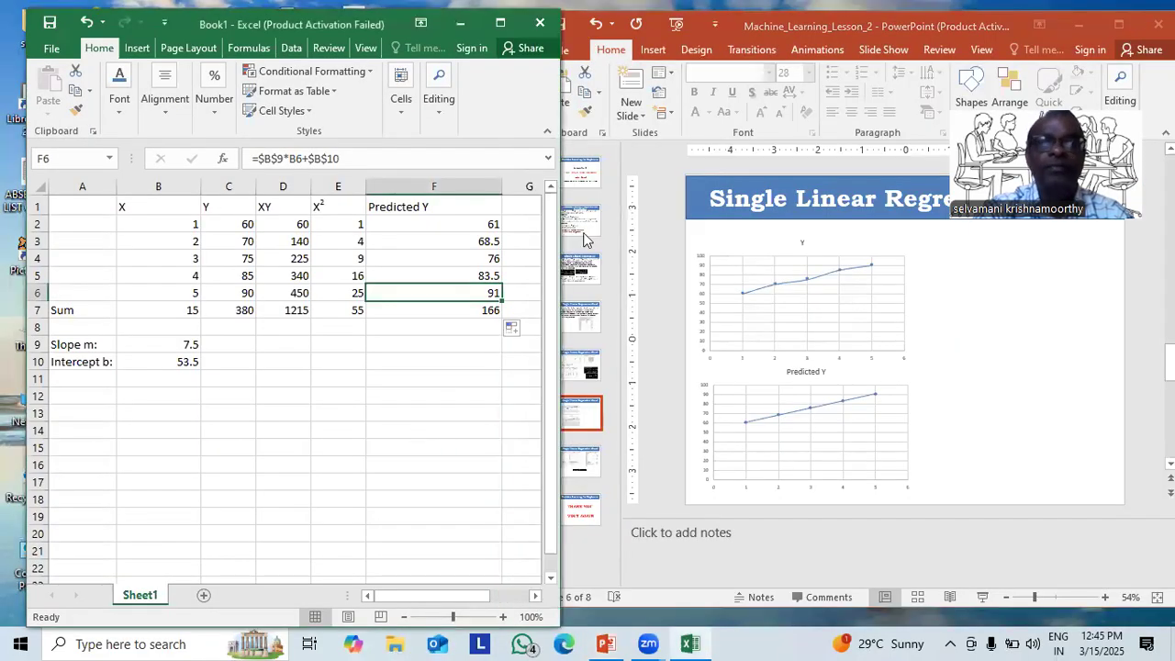
key("super+Up")
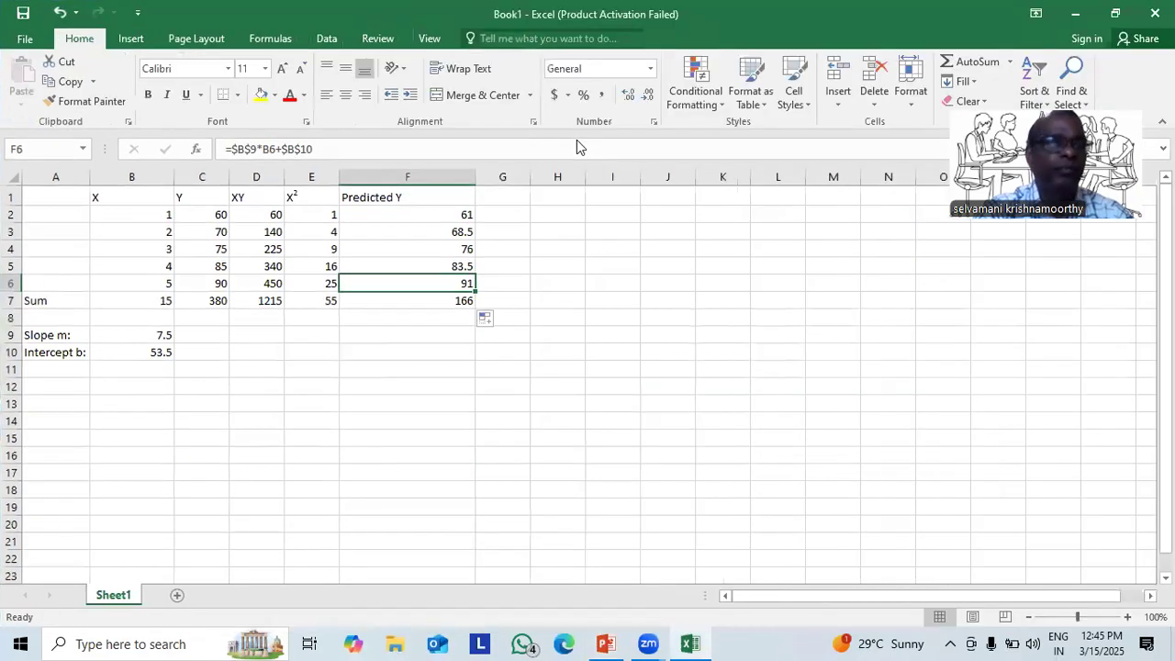
left_click_drag(137, 198, 193, 283)
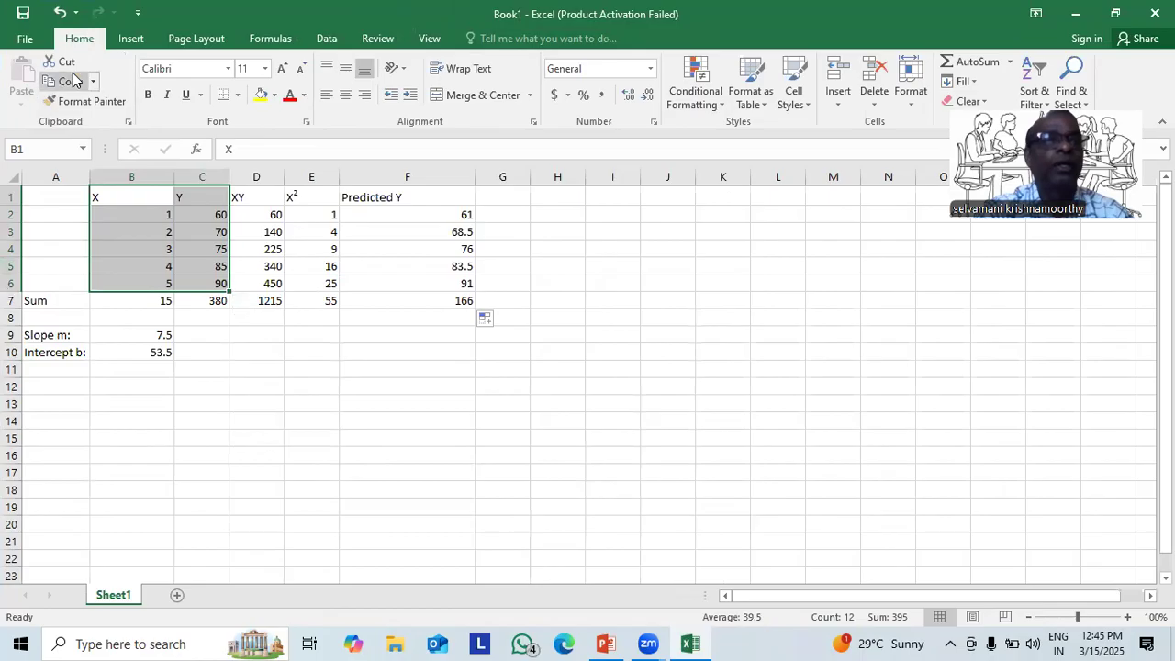
left_click(132, 39)
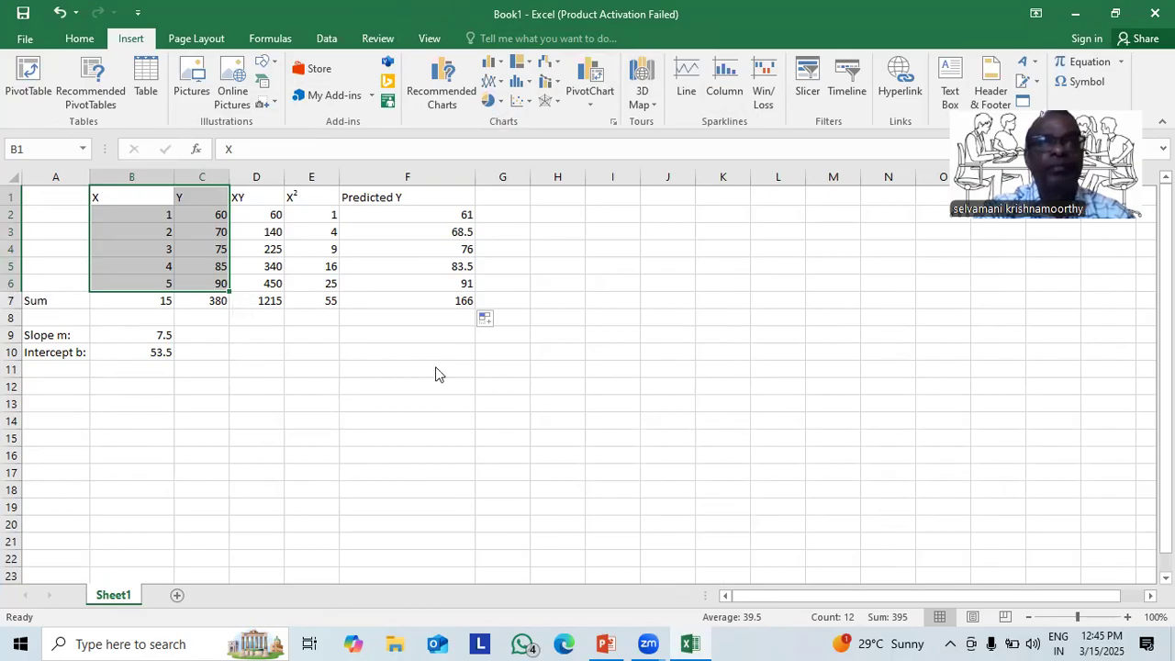
left_click(502, 82)
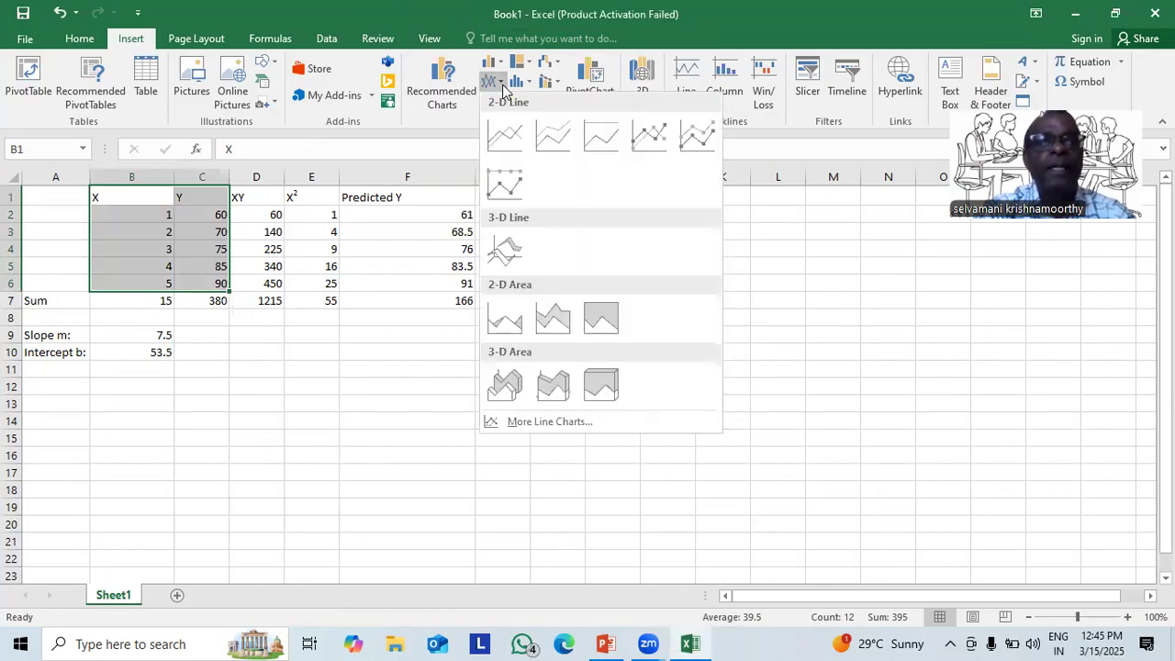
key("Escape")
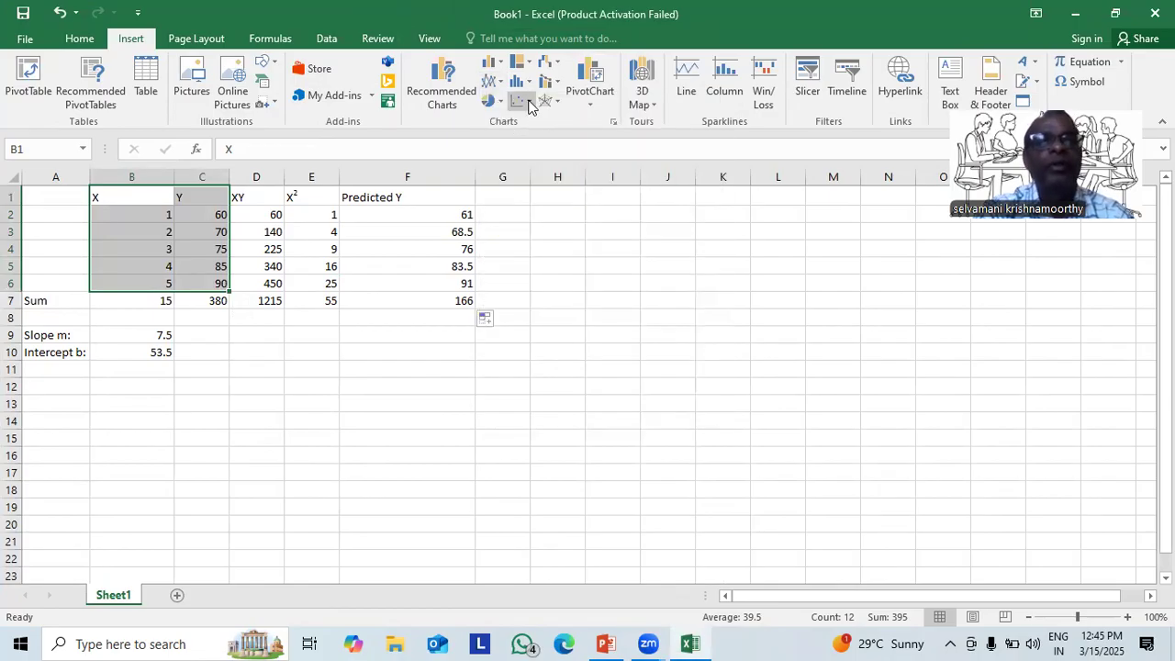
left_click(527, 102)
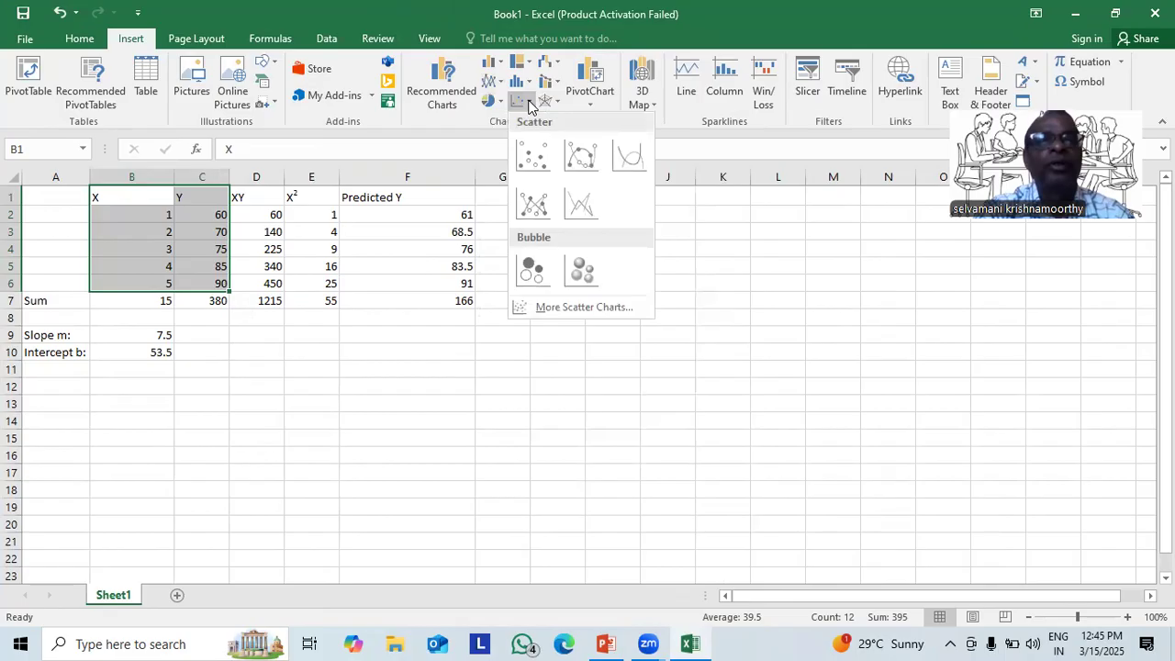
left_click(533, 208)
left_click_drag(652, 274, 786, 198)
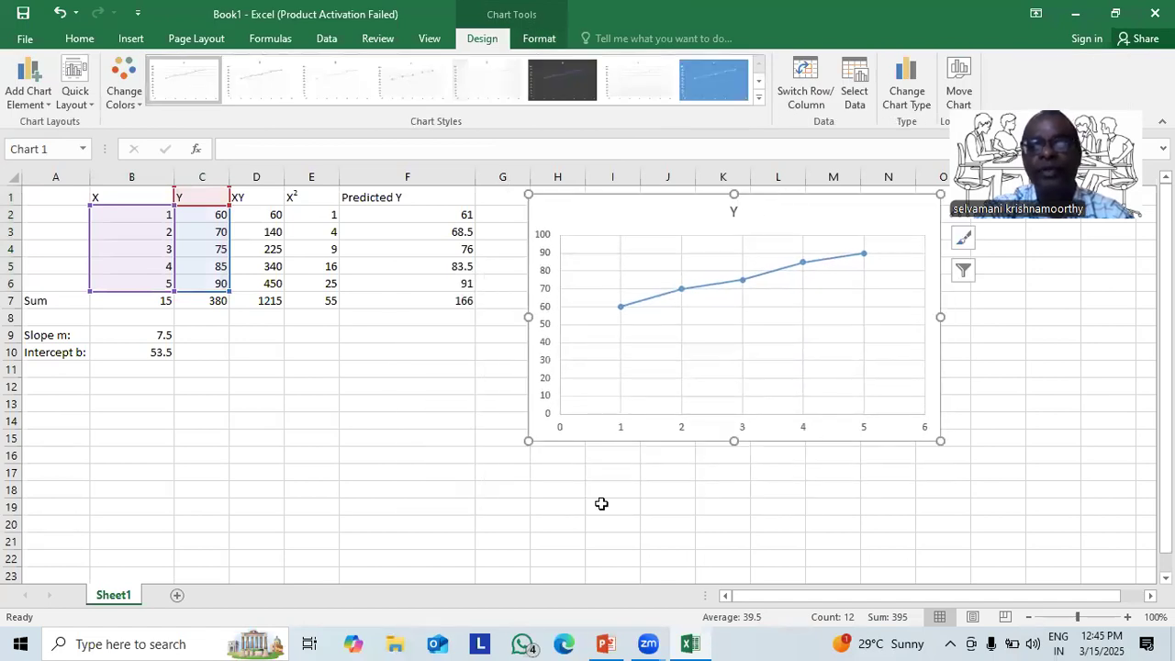
left_click(325, 421)
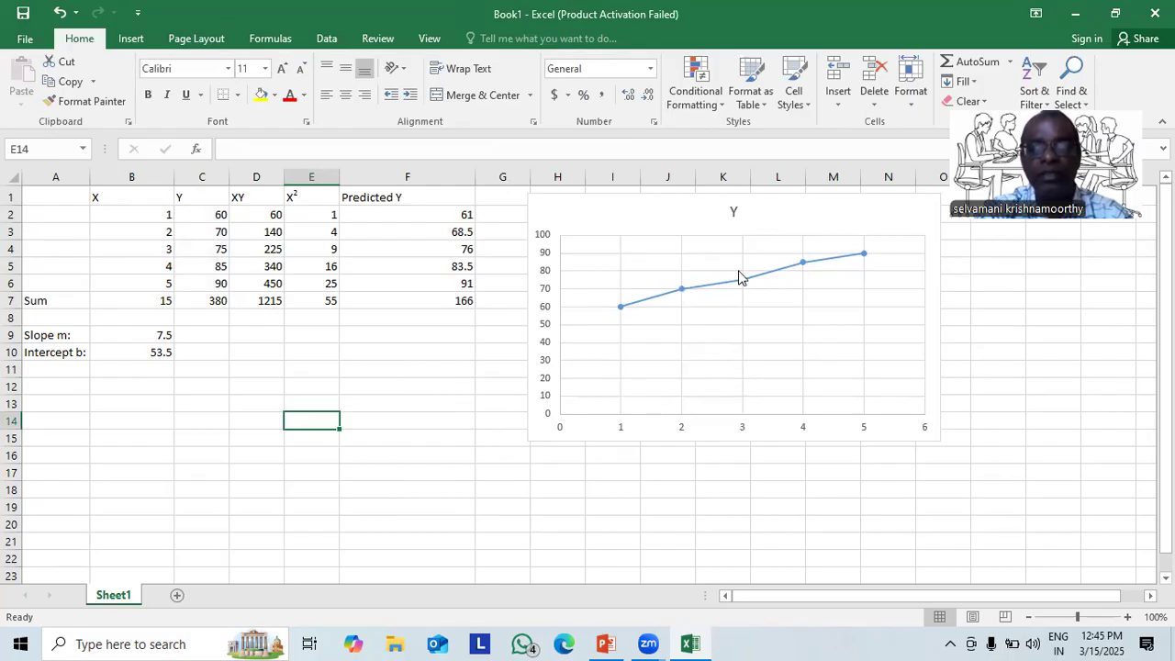
left_click(133, 200)
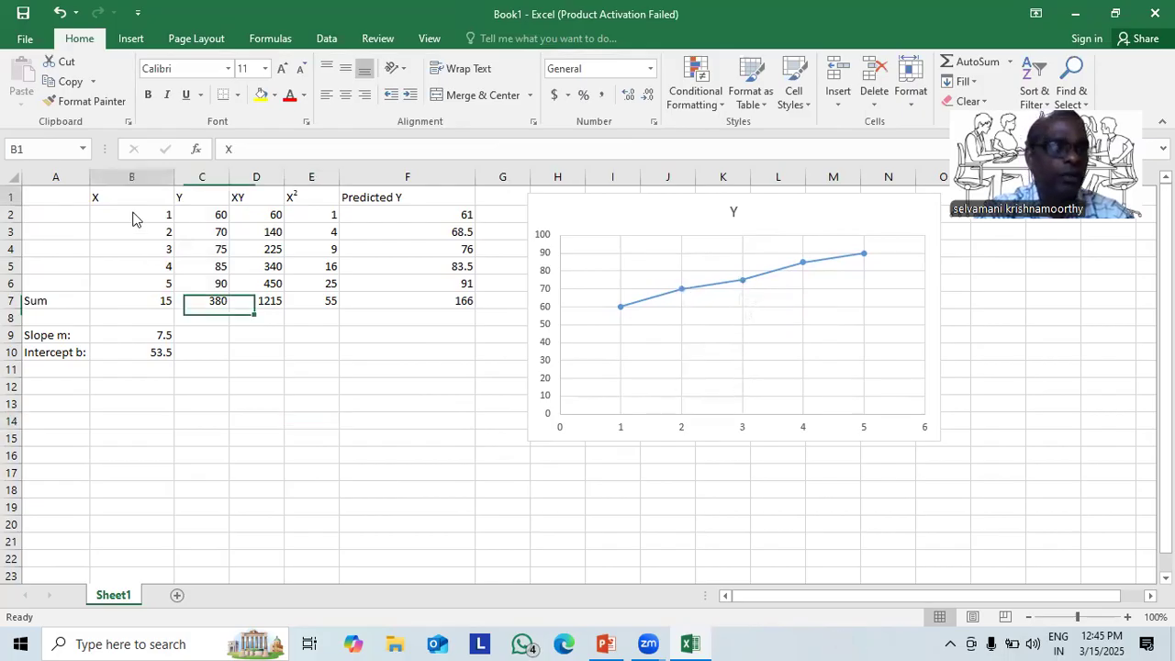
left_click_drag(133, 219, 135, 278)
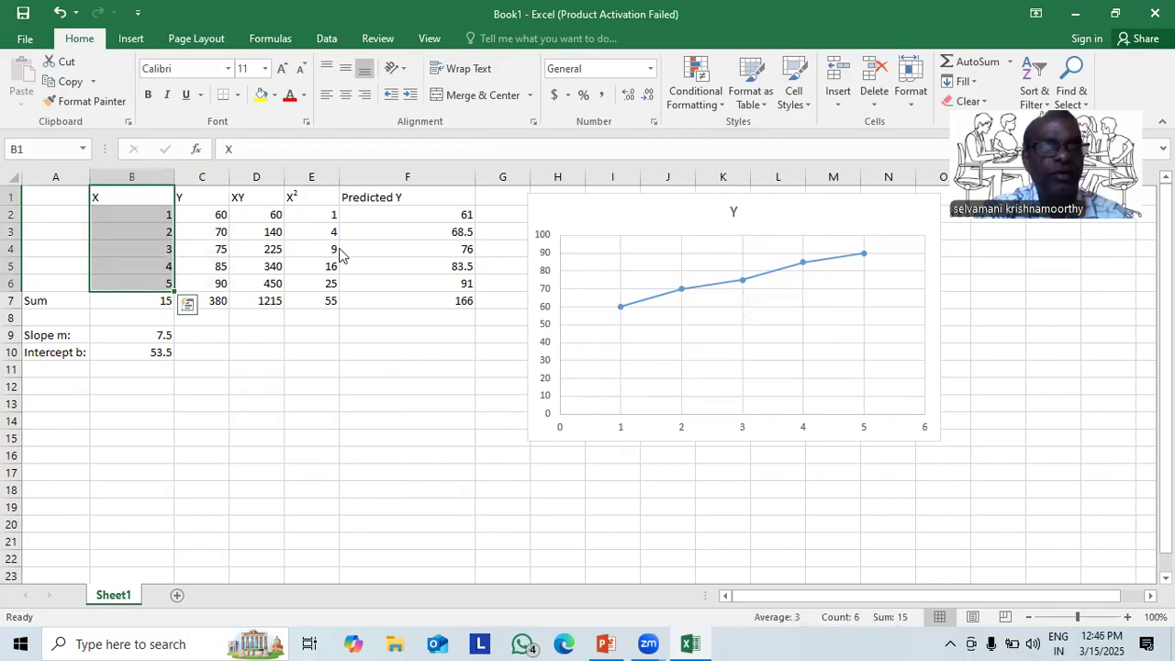
left_click_drag(409, 199, 425, 309)
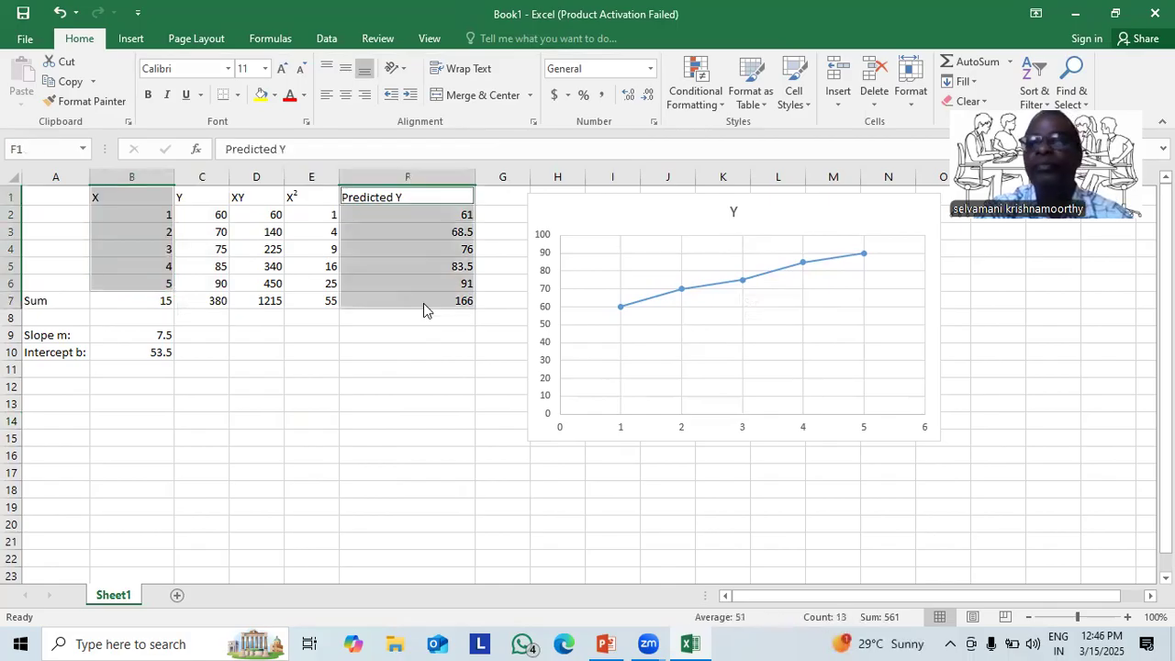
left_click(133, 41)
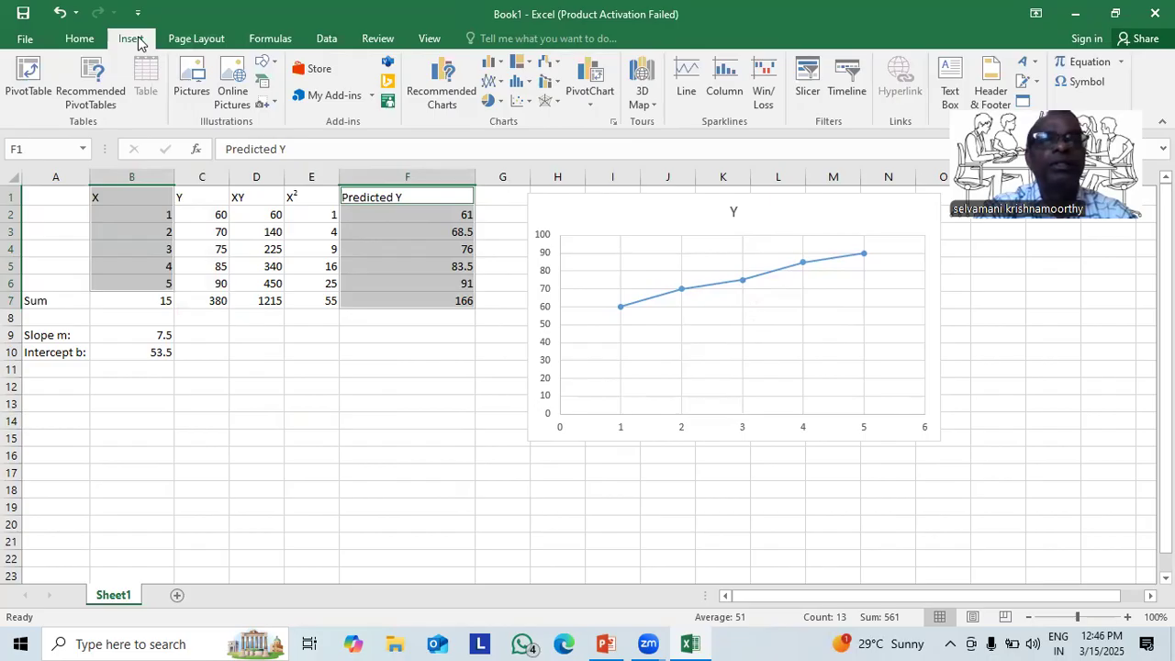
left_click(519, 101)
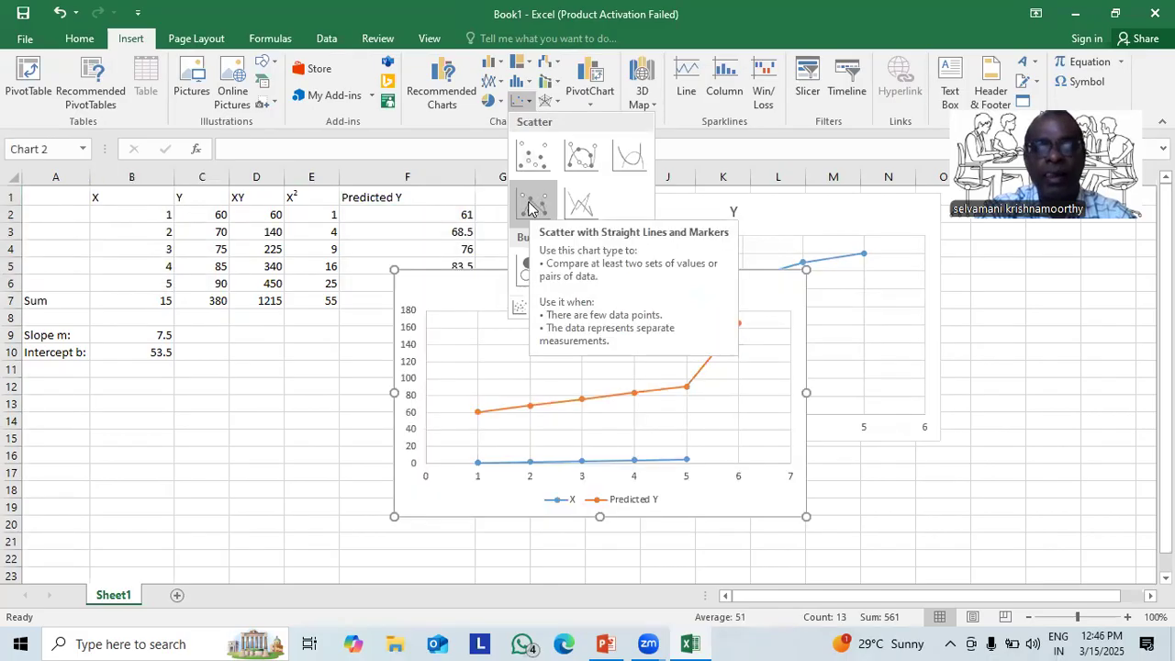
key("Escape")
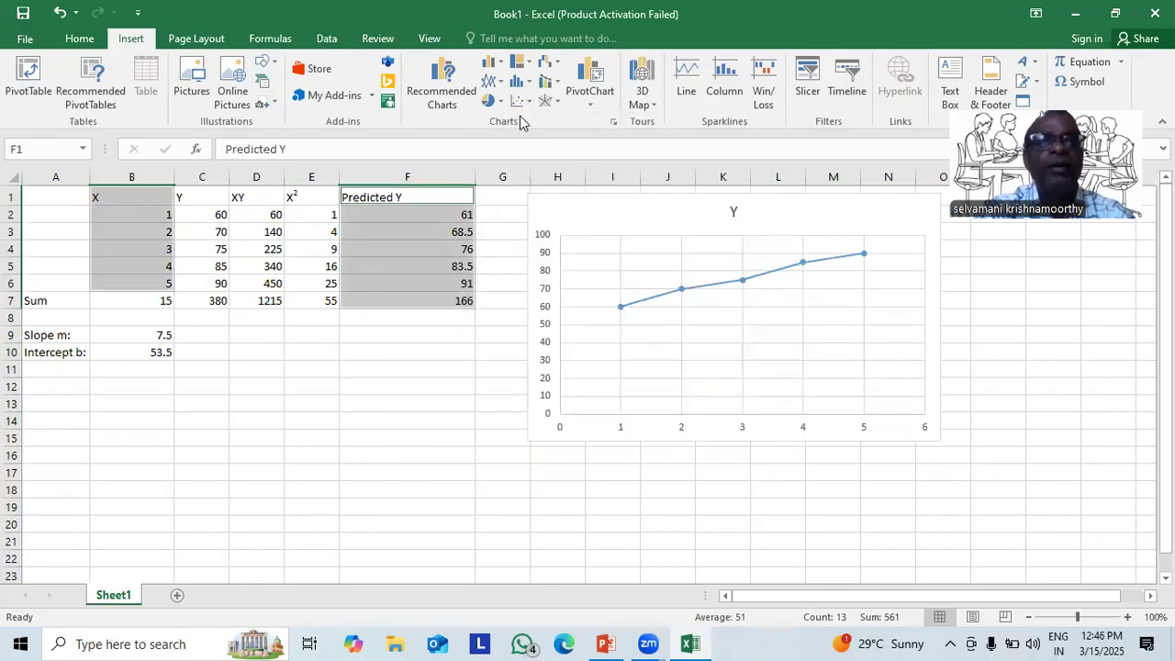
left_click(430, 402)
Step: Insert a scatter chart with straight lines and markers from B1:B6 and F1:F6, placed below the Y chart
left_click_drag(139, 198, 144, 281)
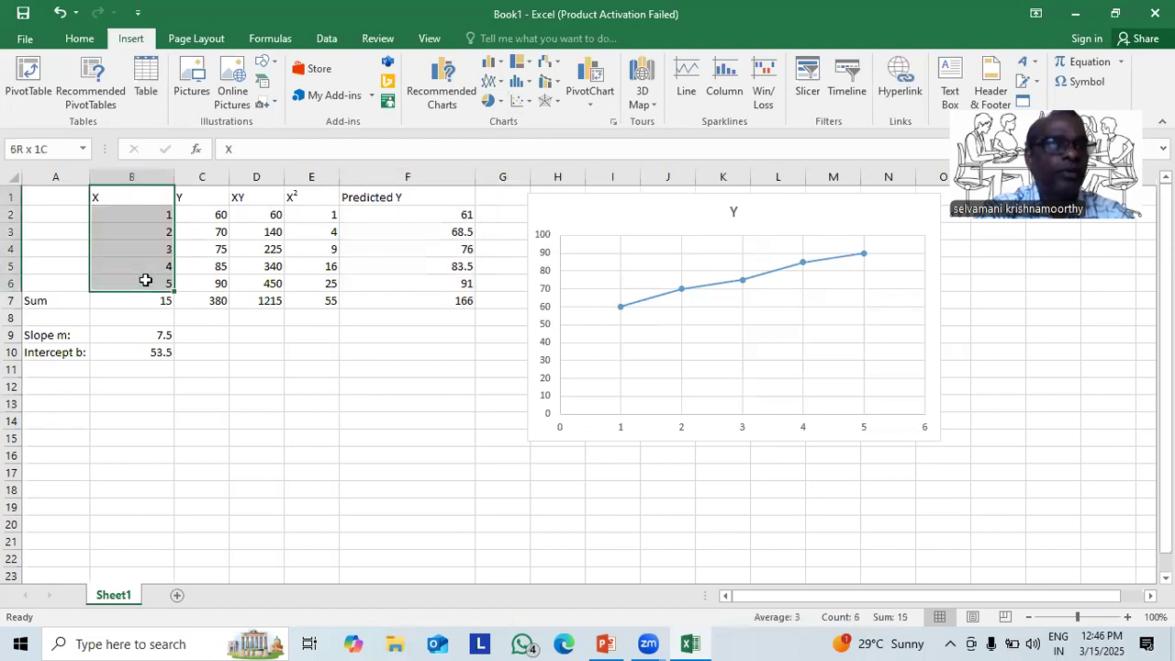
left_click_drag(401, 196, 410, 279)
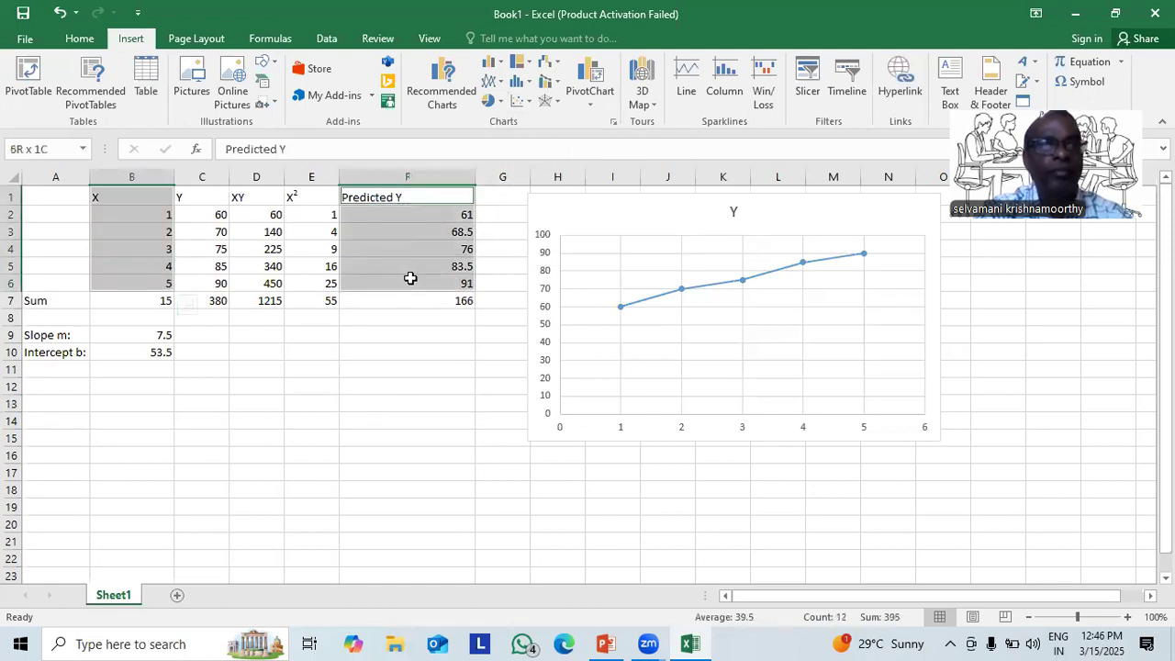
left_click(525, 103)
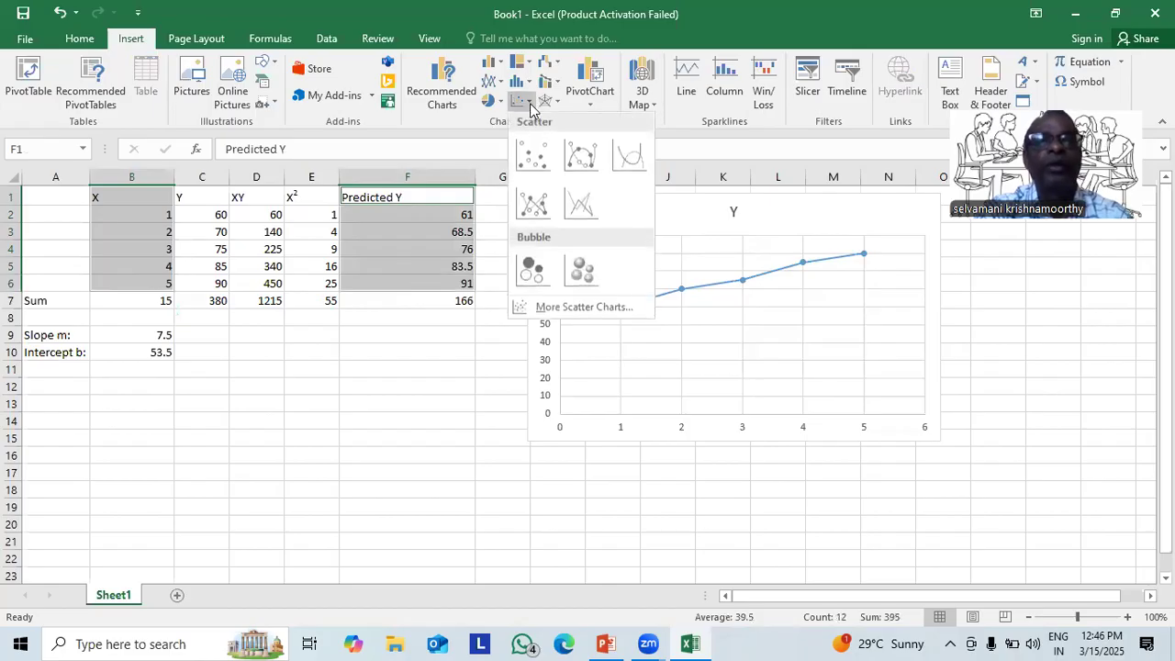
left_click(528, 213)
left_click_drag(677, 309, 813, 407)
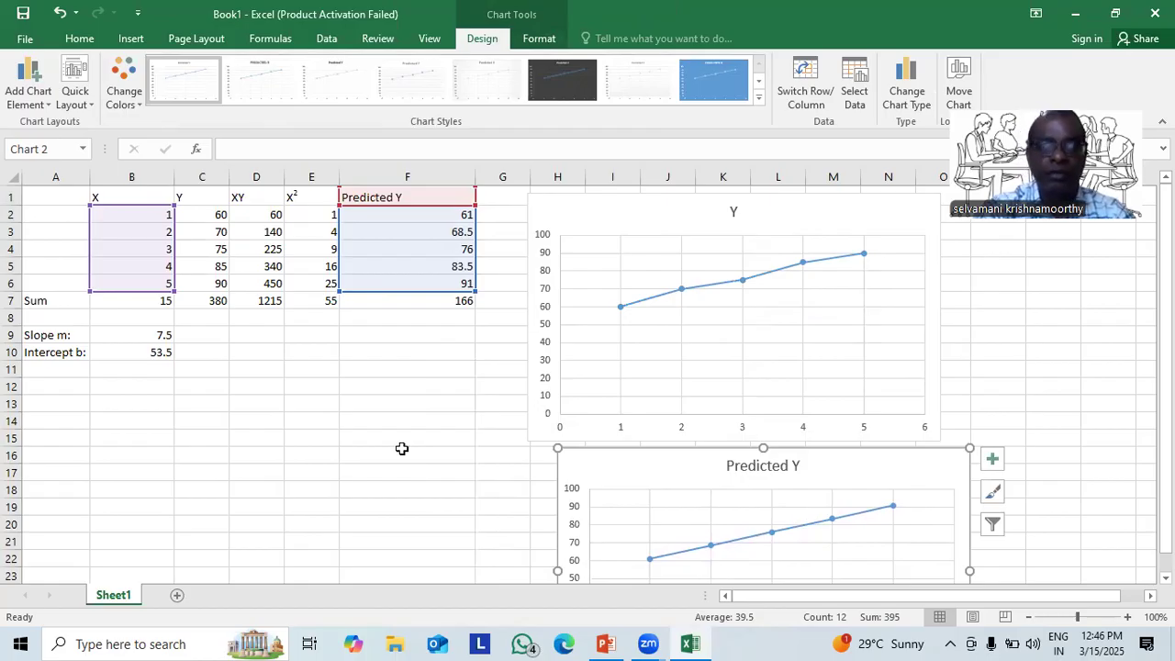
Step: Switch to the PowerPoint lesson, present from the charts slide, advance to the SLOPE and INTERCEPT example, and end the show
left_click(689, 642)
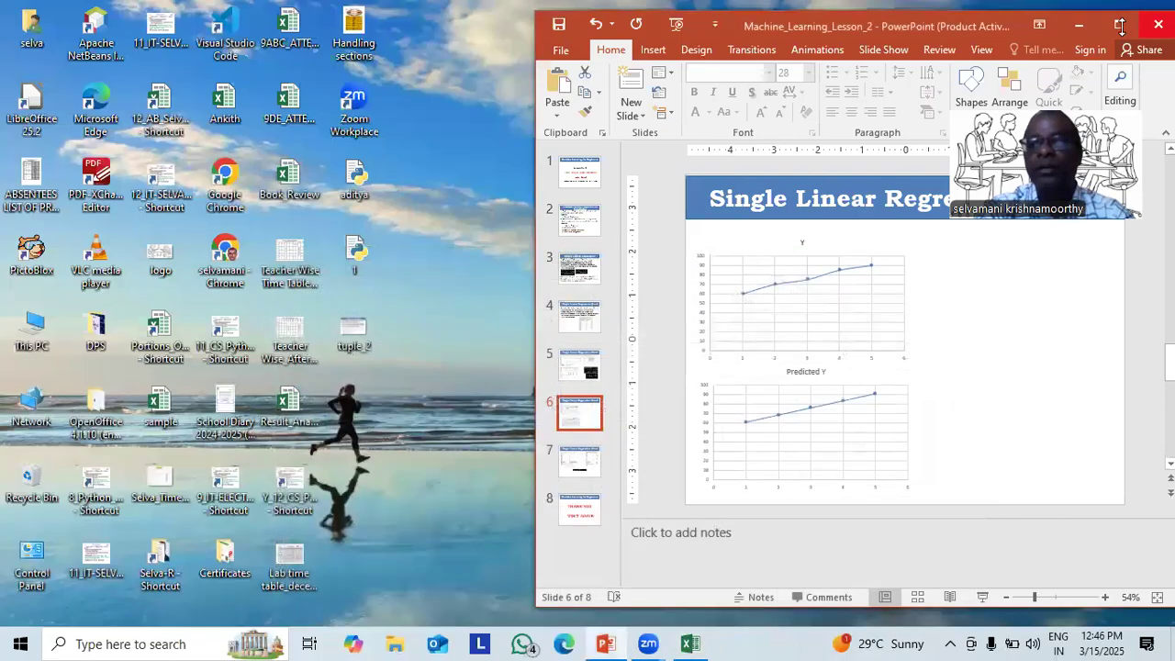
left_click(1120, 26)
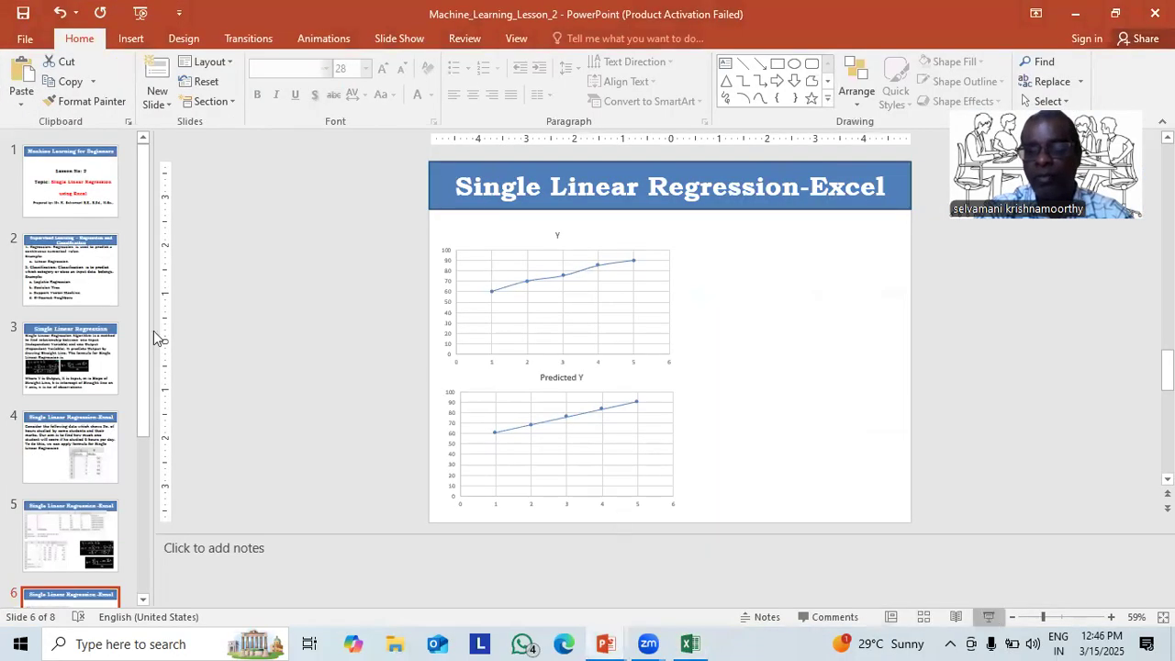
key("shift+F5")
key("Right")
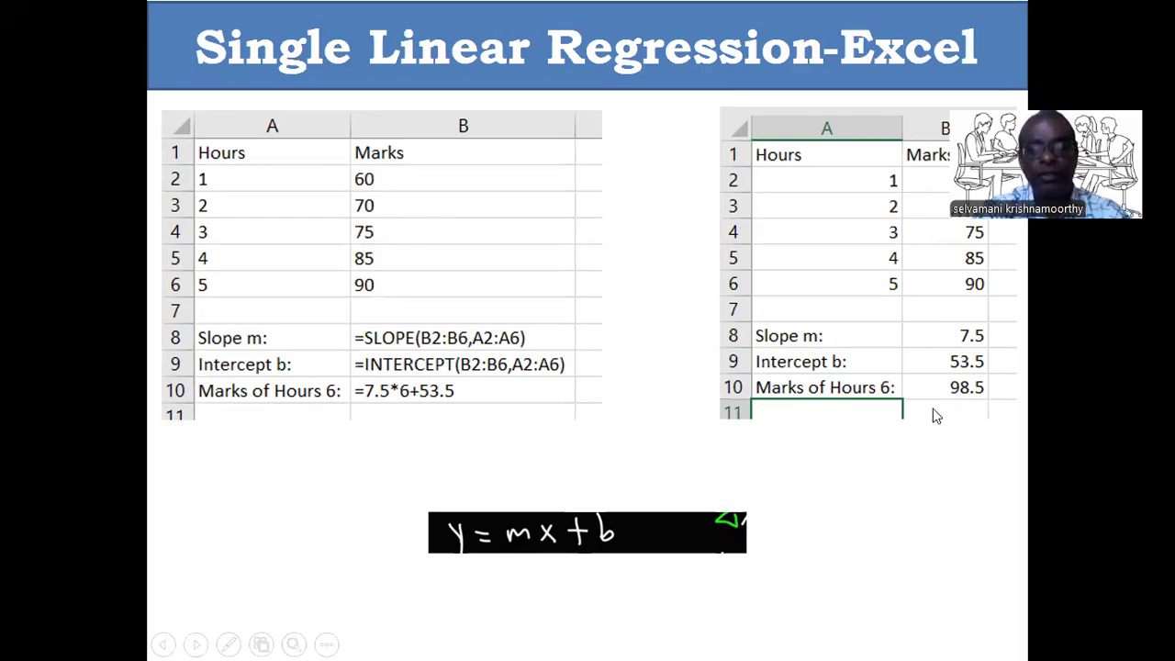
key("Escape")
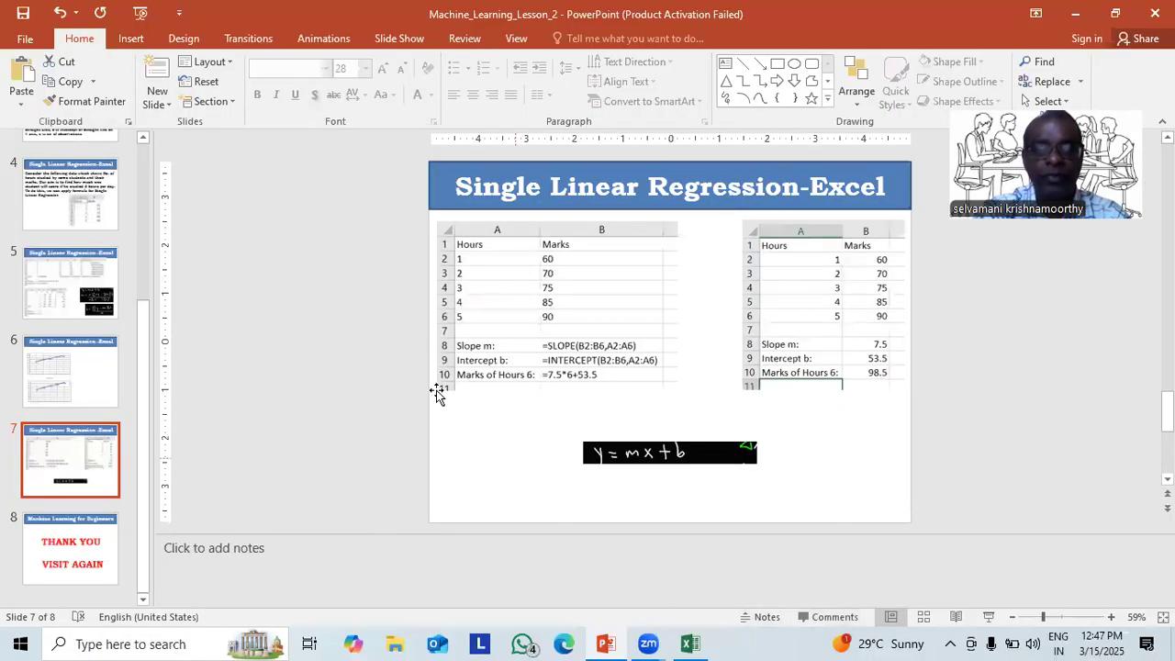
Step: Switch to Excel, enter the label "Marks of Hours 6:" in cell A11, and autofit column A to it
left_click(690, 643)
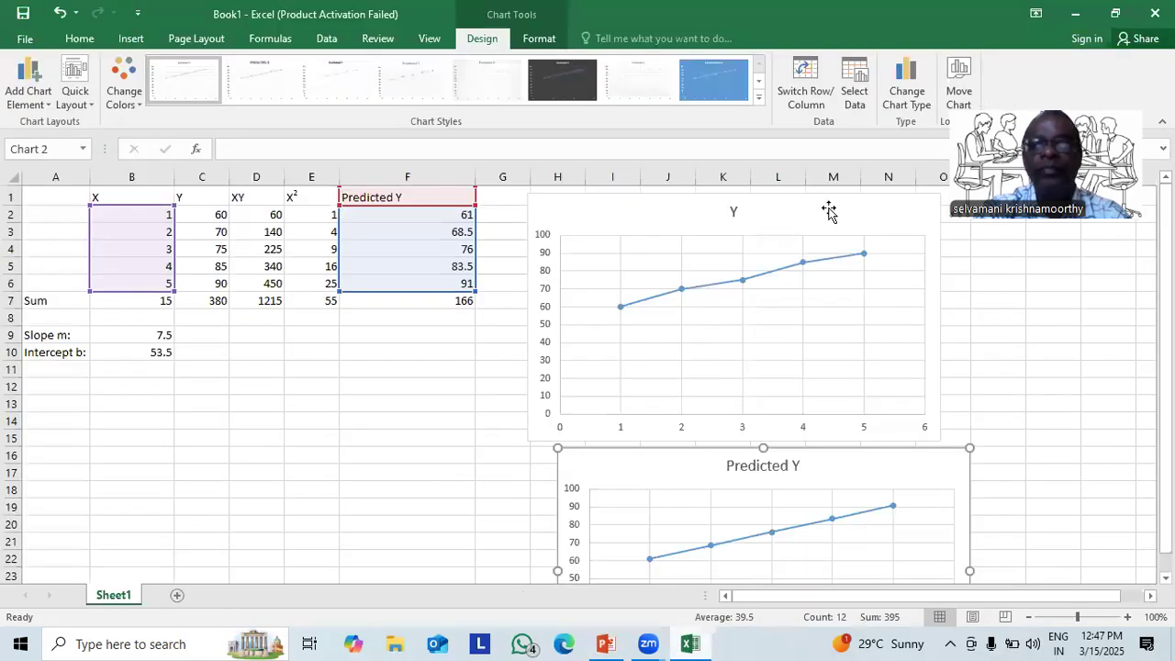
left_click(60, 371)
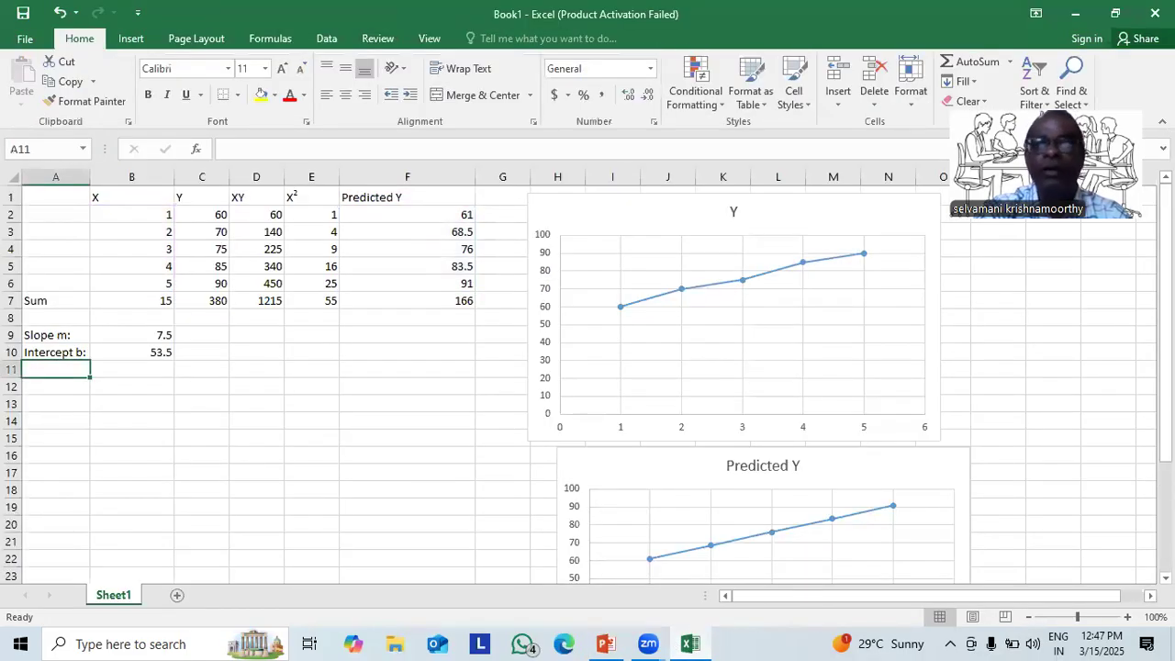
left_click(1115, 13)
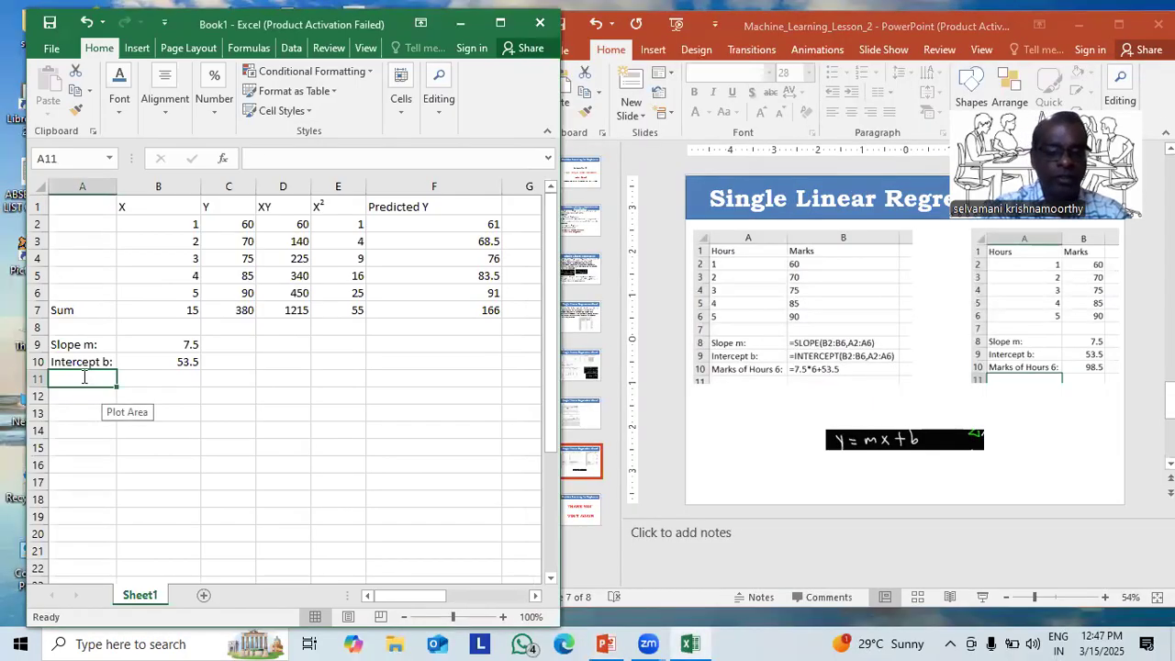
type("Marks of")
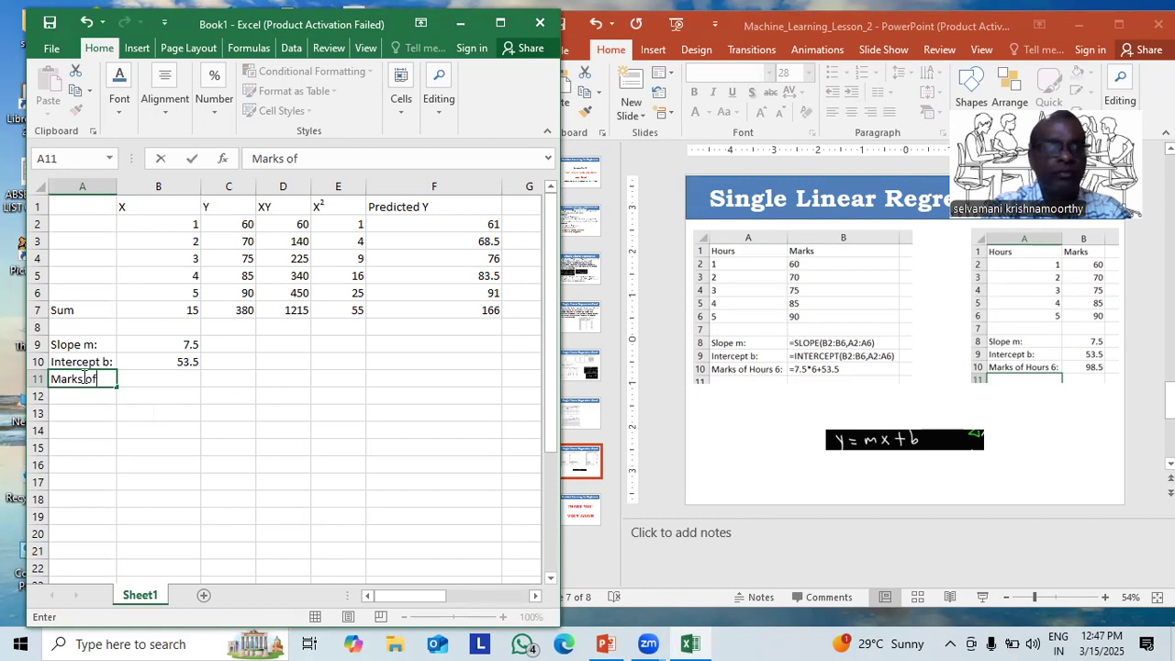
type(" Hours 6:")
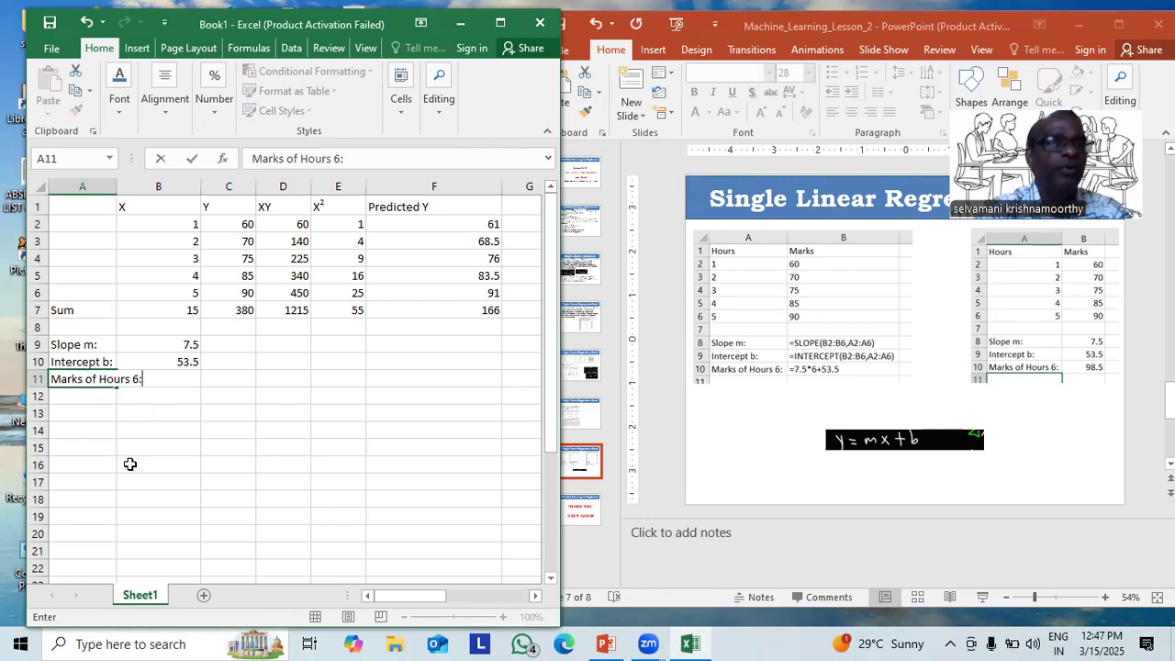
key("Return")
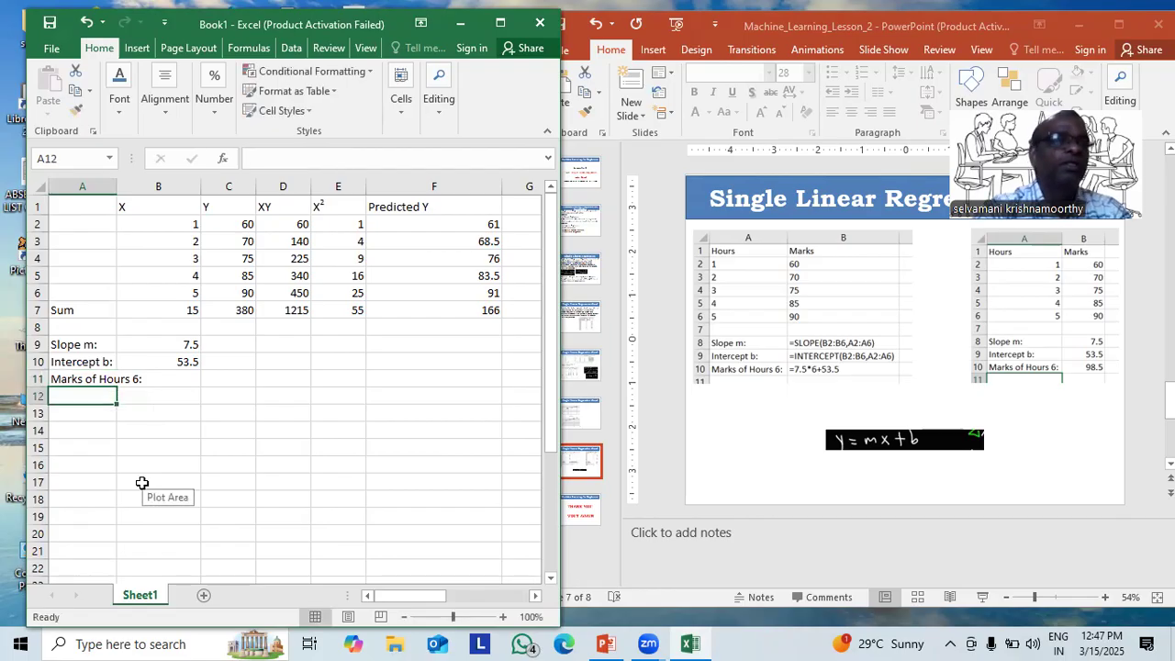
double_click(117, 186)
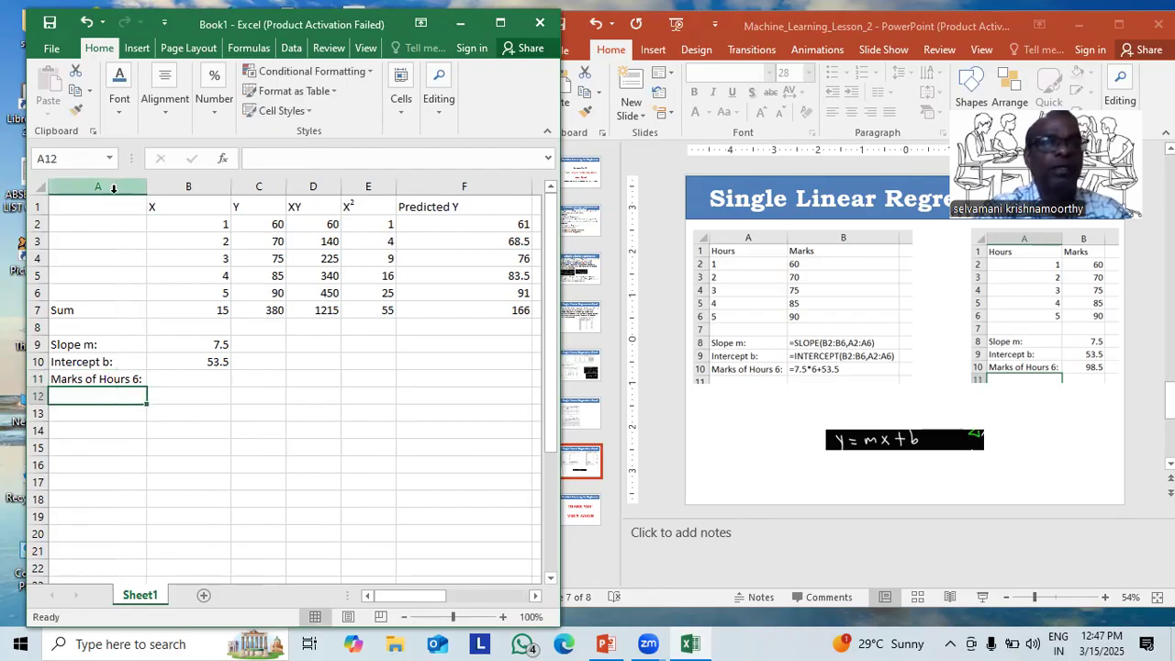
Step: Enter the formula =7.5*6+53.5 in cell B11 to predict the marks for 6 hours
left_click(185, 380)
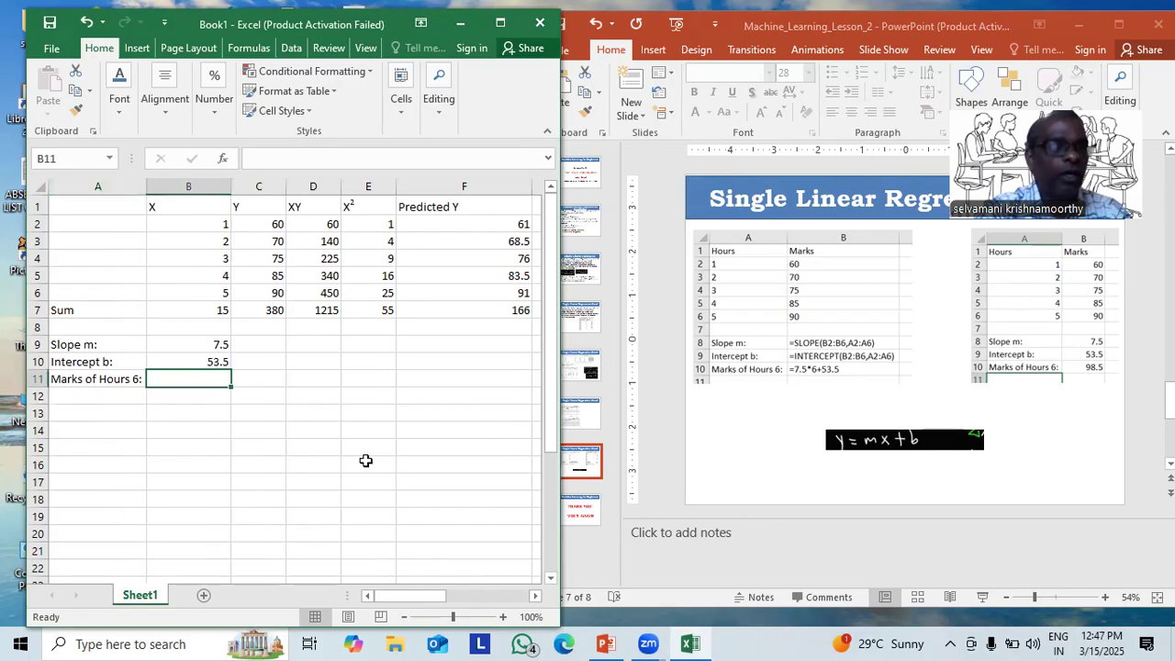
type("=7.5")
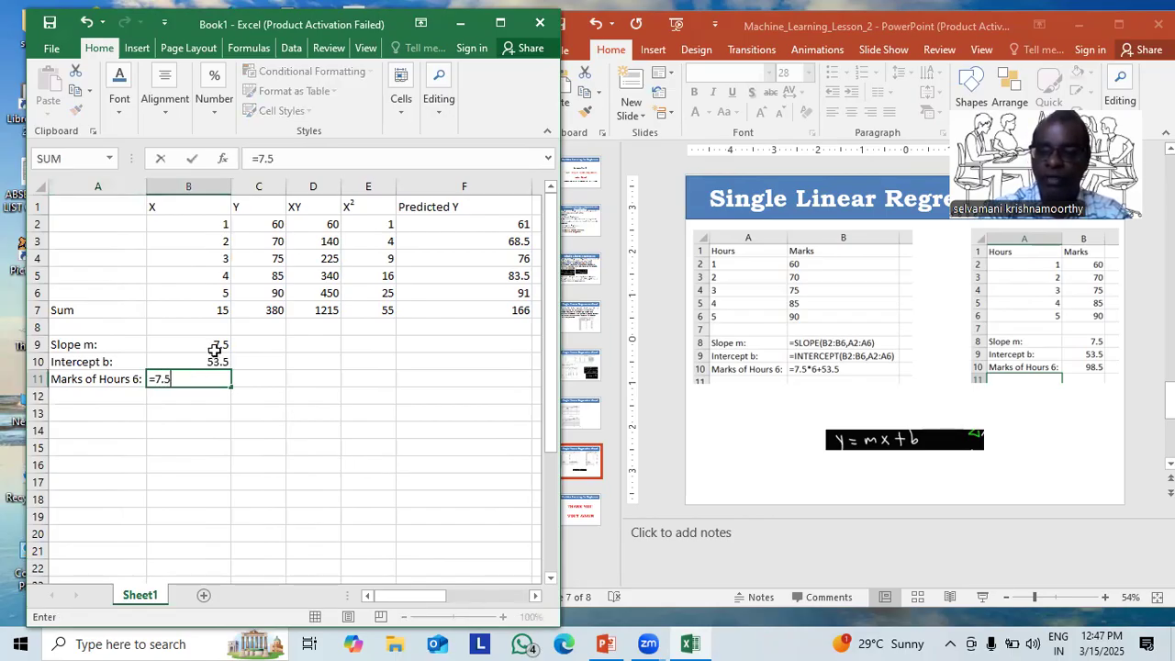
type("*6+")
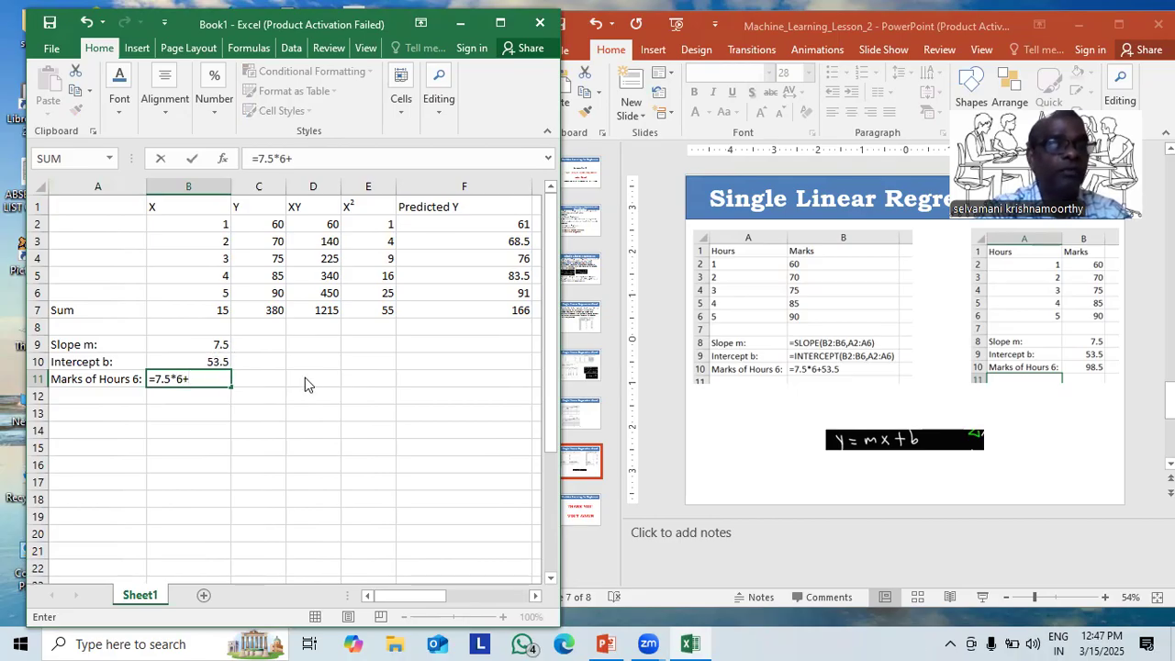
type("53.5")
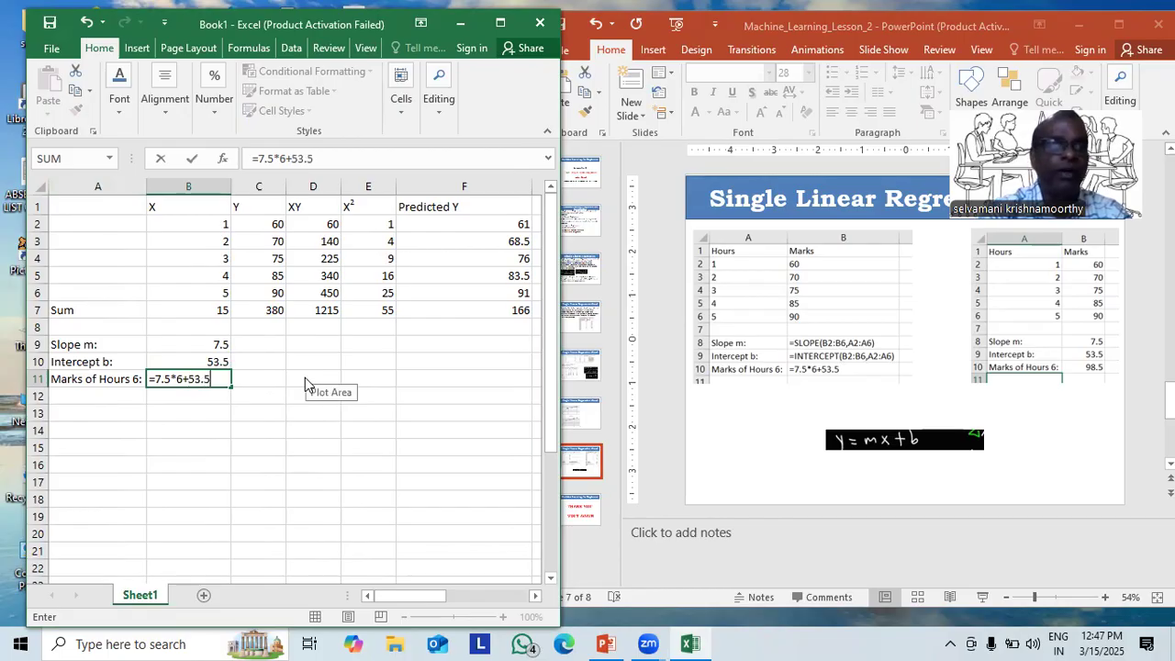
key("Return")
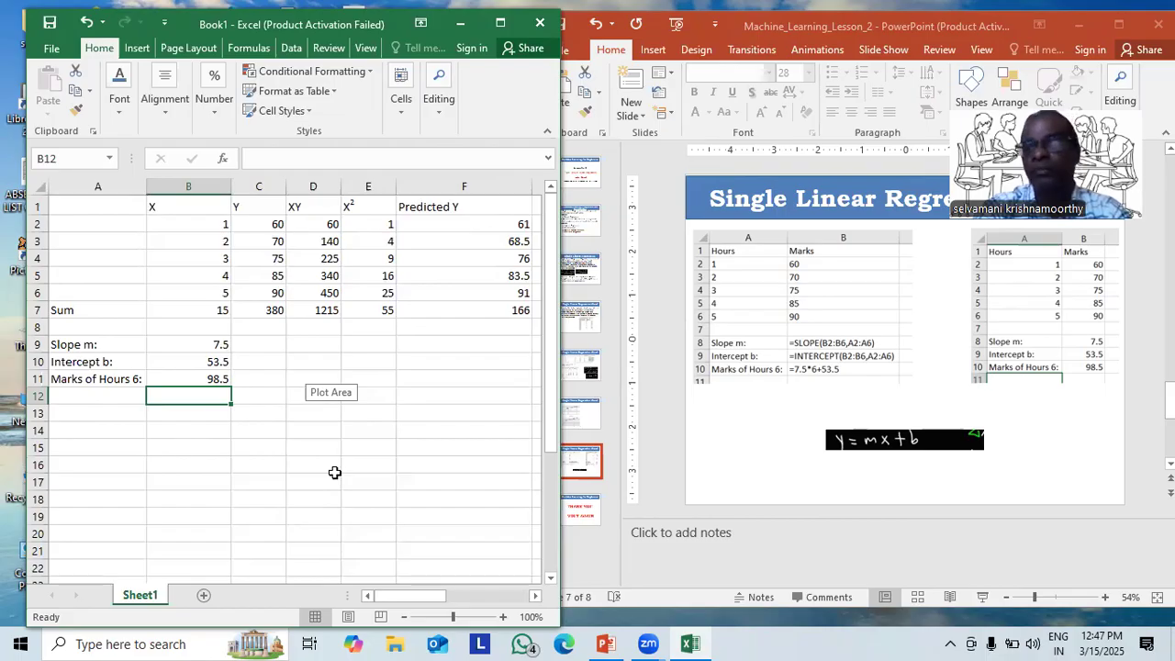
Step: Switch to the PowerPoint lesson in full window and present from the SLOPE and INTERCEPT example slide
left_click(1119, 25)
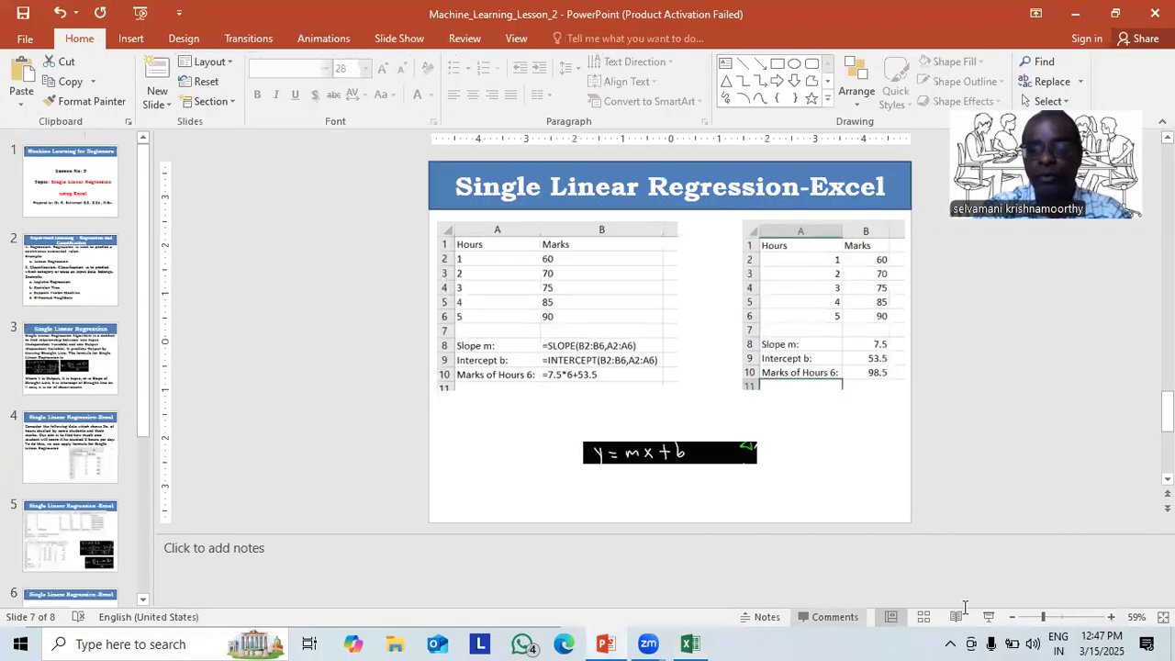
left_click(988, 624)
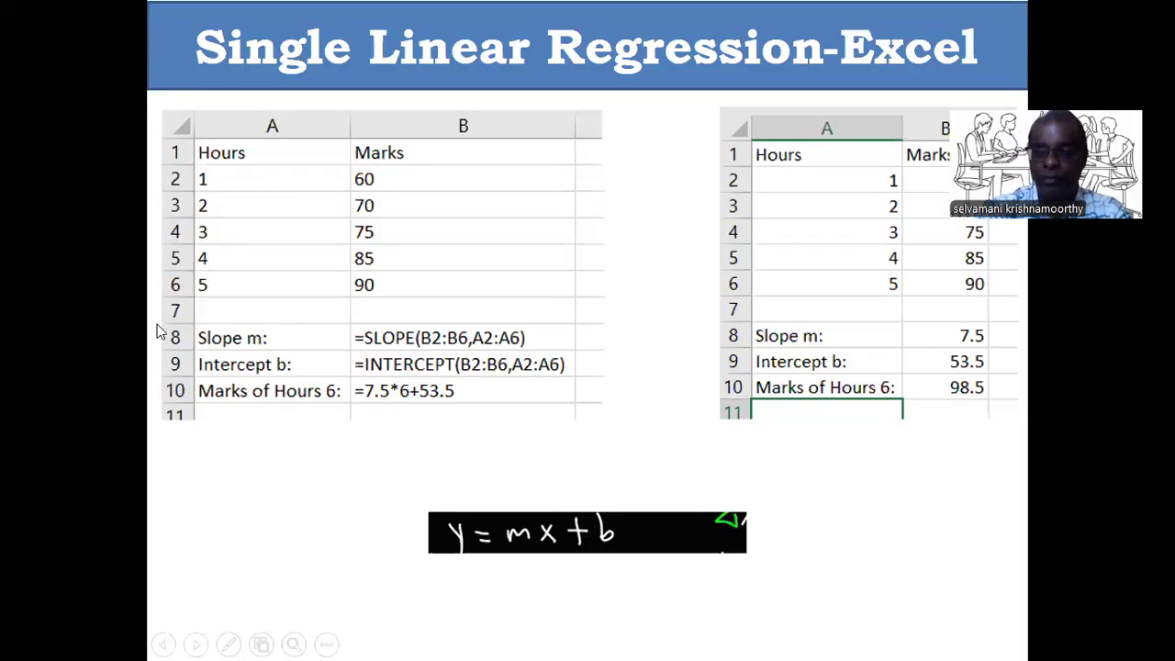
left_click(158, 331)
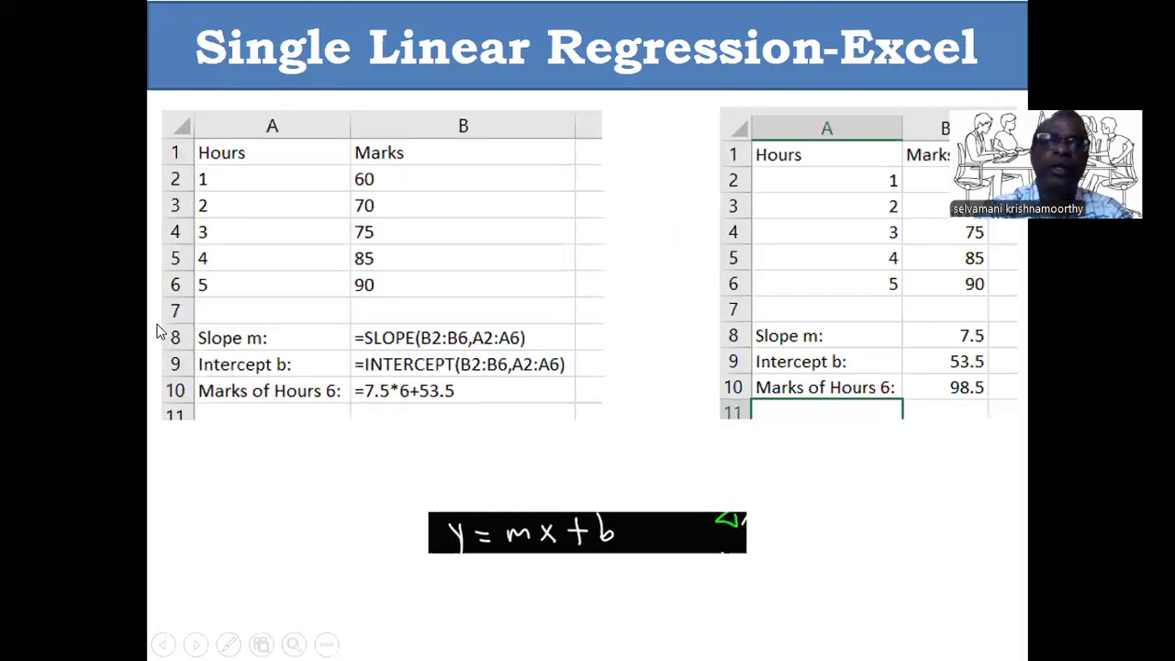